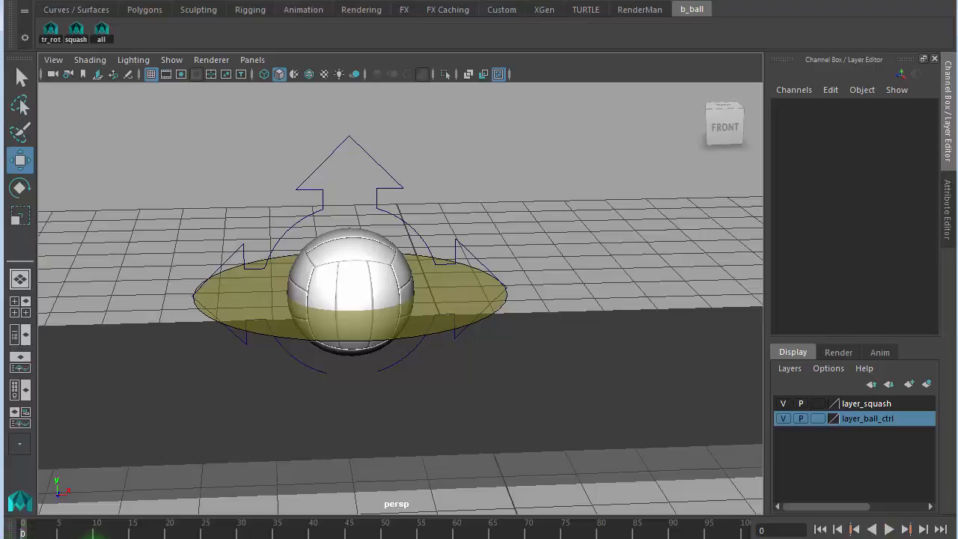
# - Play the existing animation from the first frame and stop it at frame 1
pyautogui.press('Return')
pyautogui.hotkey('alt', 'v')
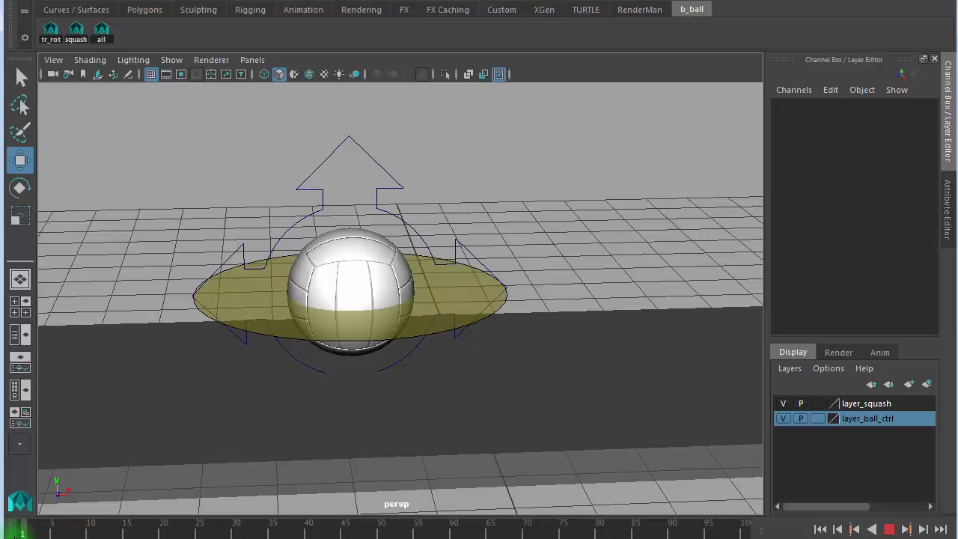
pyautogui.click(14, 535)
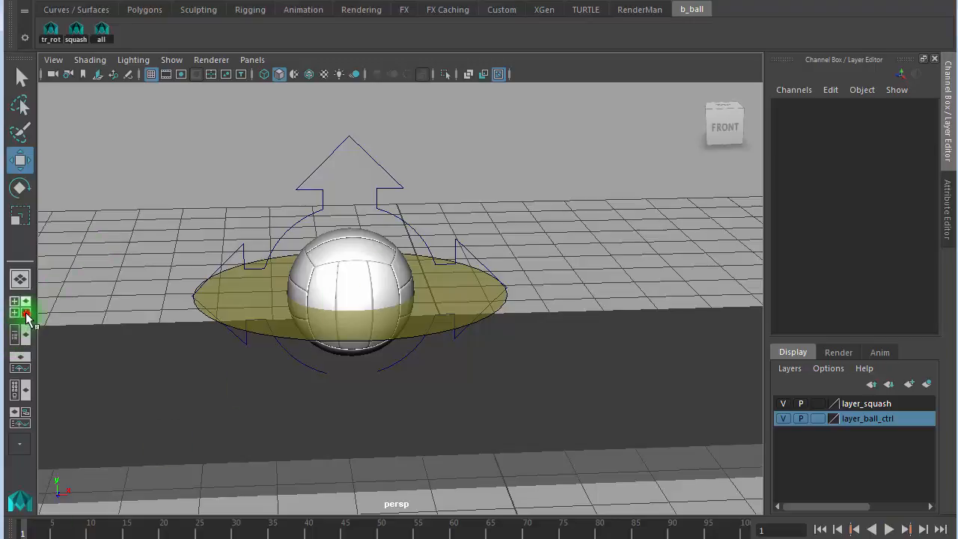
# - Maximize the front view and frame the ball and its control up close
pyautogui.click(20, 307)
pyautogui.press('space')
pyautogui.keyDown('alt'); pyautogui.moveTo(287, 401); pyautogui.dragTo(561, 399, button='right'); pyautogui.keyUp('alt')
pyautogui.keyDown('alt'); pyautogui.moveTo(398, 367); pyautogui.dragTo(494, 132, button='middle'); pyautogui.keyUp('alt')
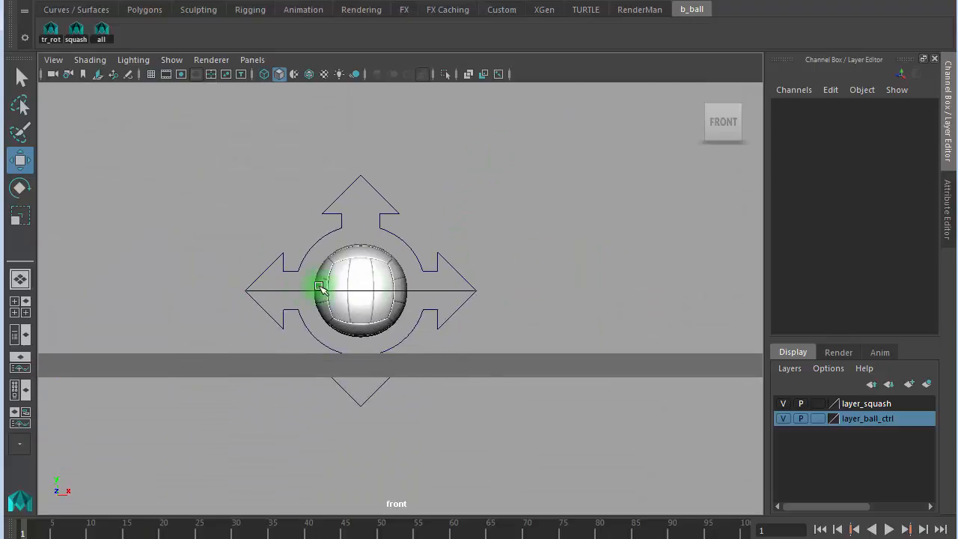
pyautogui.keyDown('alt'); pyautogui.moveTo(302, 285); pyautogui.dragTo(718, 275, button='right'); pyautogui.keyUp('alt')
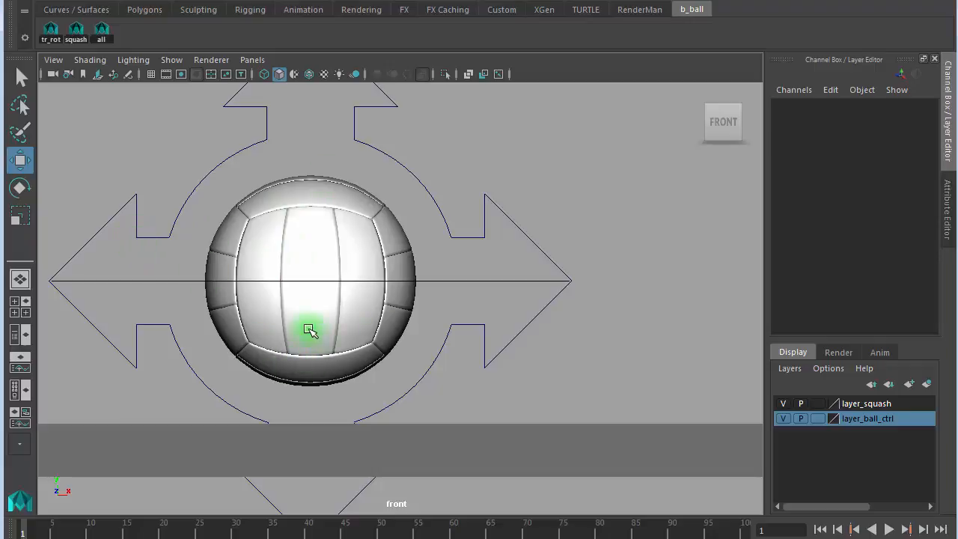
# - In the Outliner, select TRS_config under ball_char01 and set Ball Types to beach
pyautogui.click(20, 335)
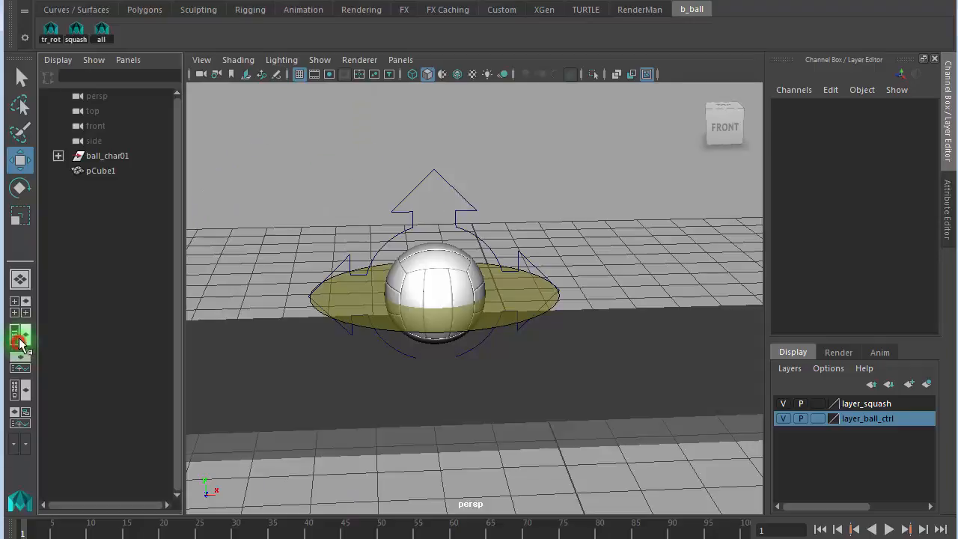
pyautogui.click(112, 156)
pyautogui.click(57, 156)
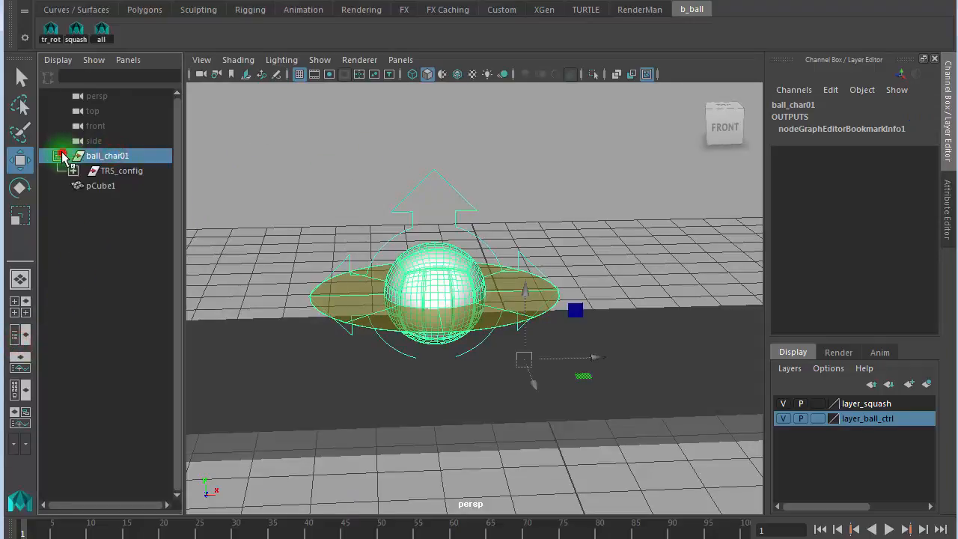
pyautogui.click(122, 171)
pyautogui.click(904, 200)
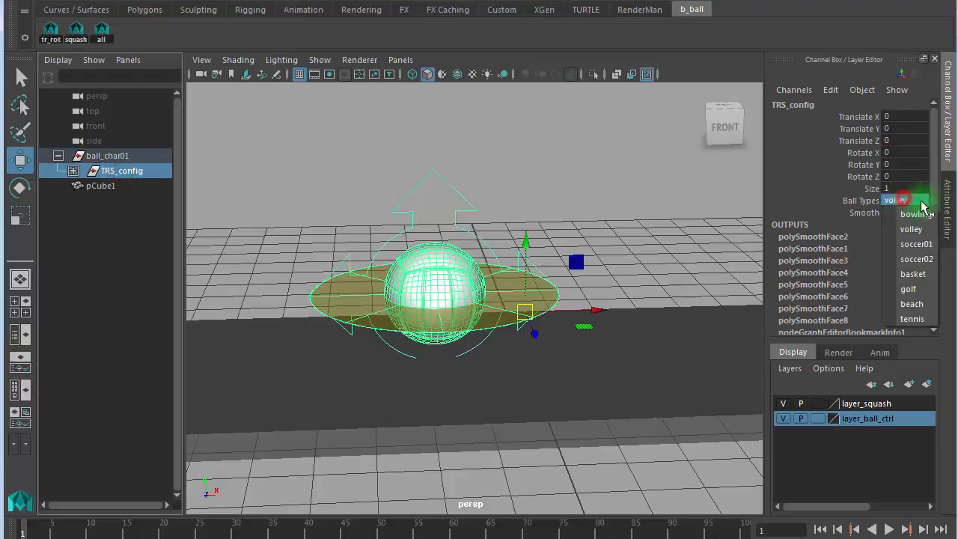
pyautogui.click(912, 303)
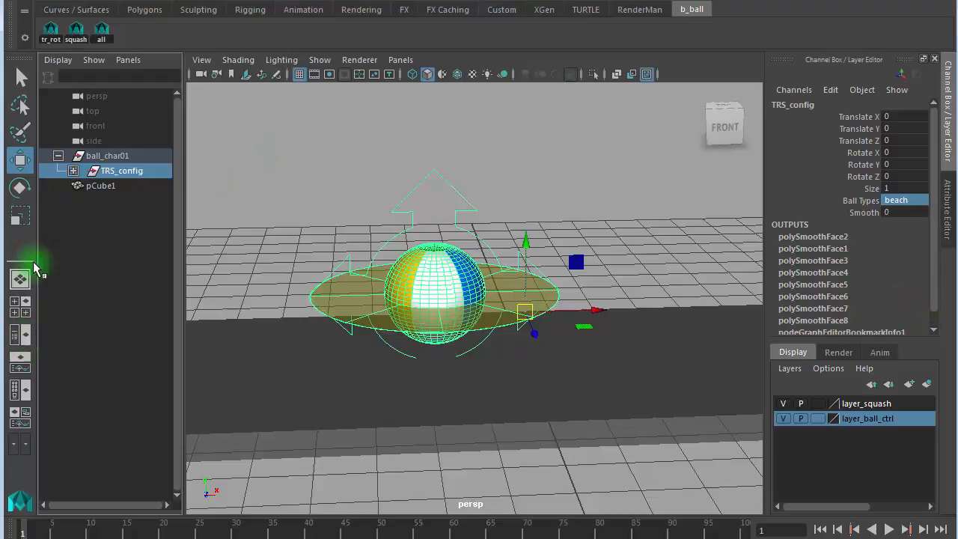
# - Collapse ball_char01, hide the Outliner and return to the four-view layout
pyautogui.click(58, 157)
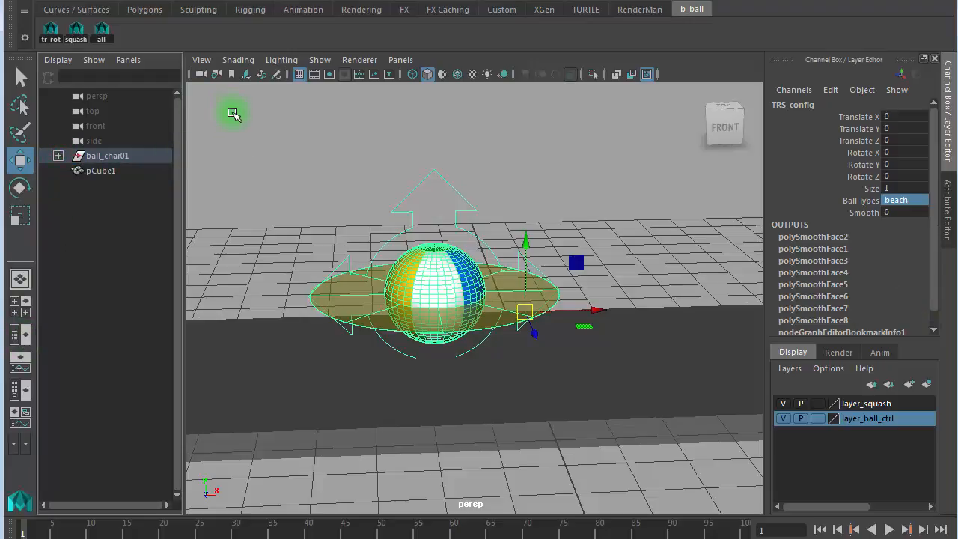
pyautogui.press('space')
pyautogui.click(20, 306)
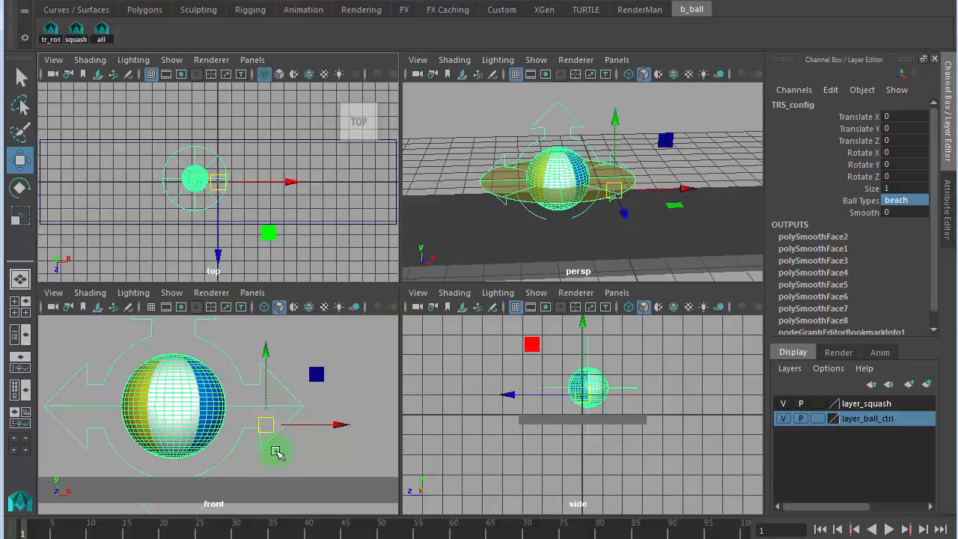
# - Select ball_ctrl in the maximized front view and set Translate X, Y and Z to 0
pyautogui.click(303, 460)
pyautogui.moveTo(294, 379); pyautogui.dragTo(269, 390)
pyautogui.press('space')
pyautogui.keyDown('alt'); pyautogui.moveTo(305, 402); pyautogui.dragTo(472, 378, button='right'); pyautogui.keyUp('alt')
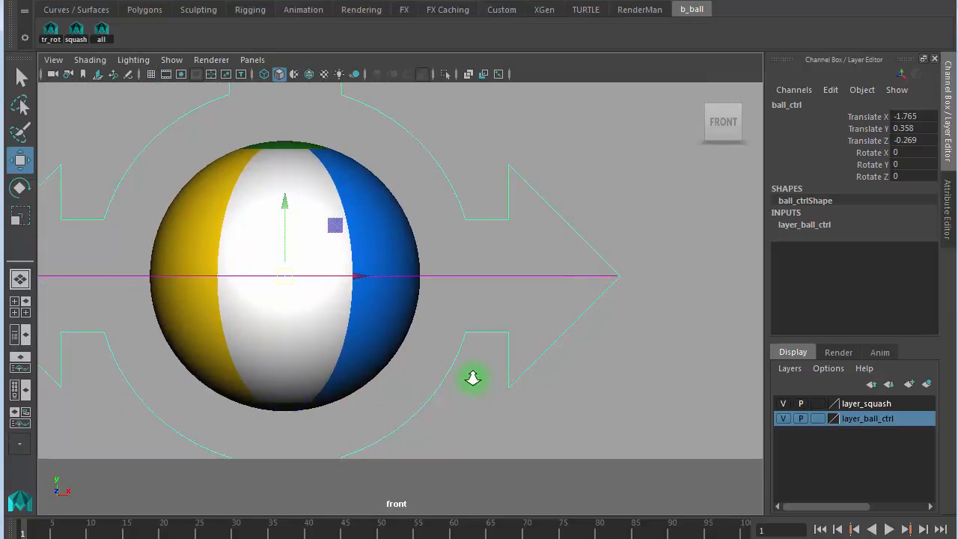
pyautogui.keyDown('alt'); pyautogui.moveTo(457, 346); pyautogui.dragTo(488, 316, button='middle'); pyautogui.keyUp('alt')
pyautogui.click(561, 432)
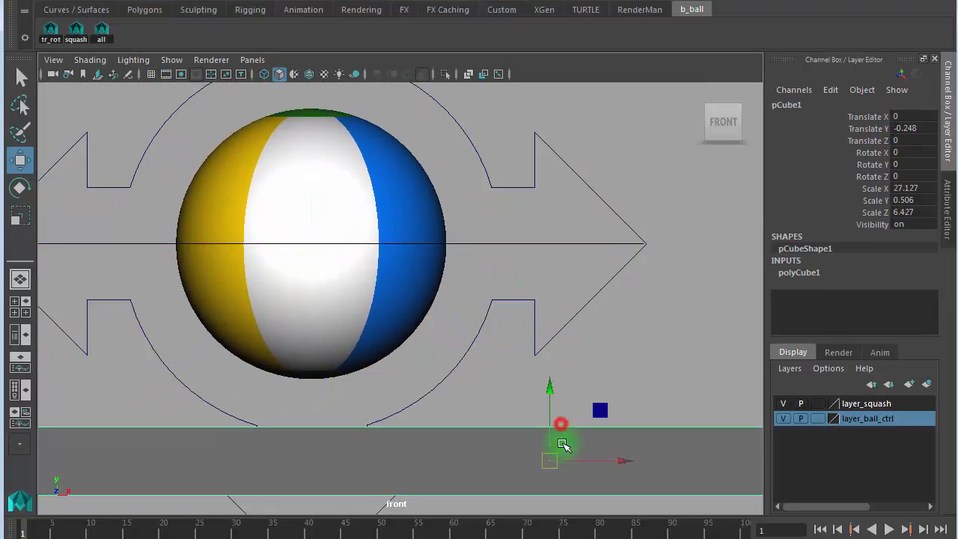
pyautogui.moveTo(551, 130); pyautogui.dragTo(530, 178)
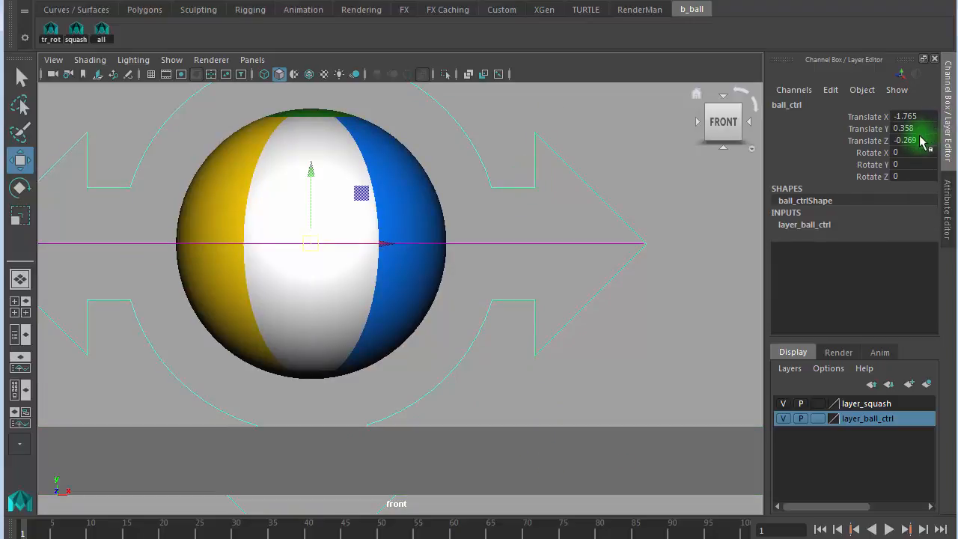
pyautogui.moveTo(918, 139); pyautogui.dragTo(913, 117)
pyautogui.write('0')
pyautogui.press('Return')
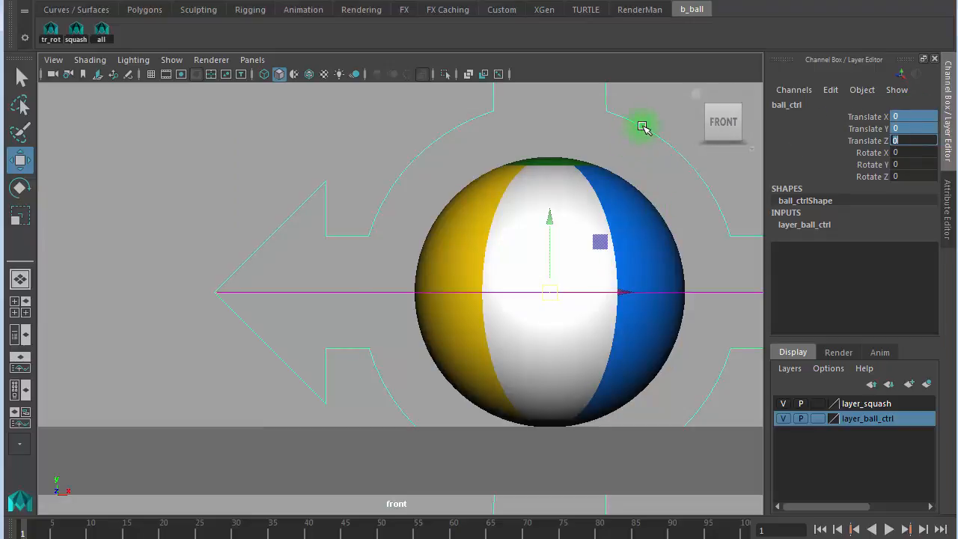
# - Inspect the beach ball at the origin up close, then switch to the Outliner/Persp layout
pyautogui.click(305, 133)
pyautogui.keyDown('alt'); pyautogui.moveTo(436, 212); pyautogui.dragTo(664, 224, button='right'); pyautogui.keyUp('alt')
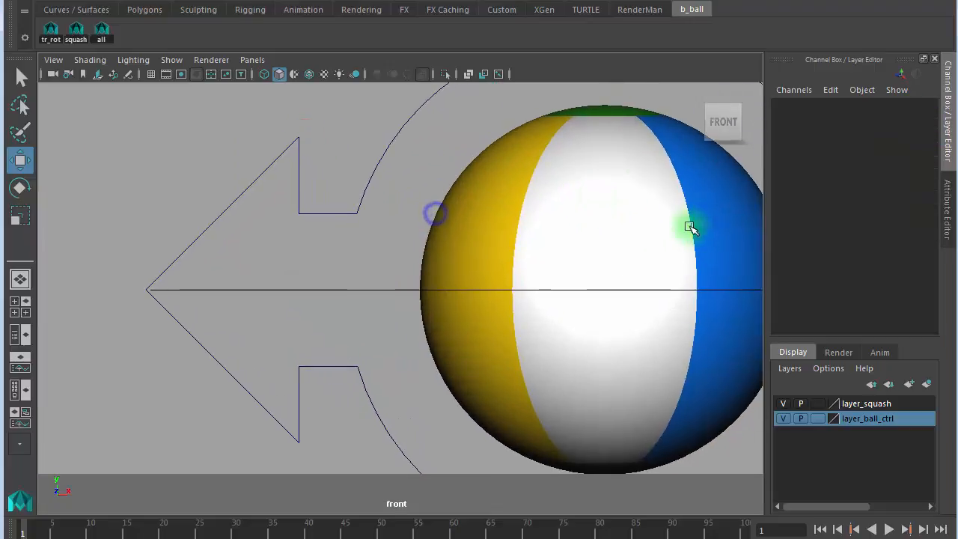
pyautogui.keyDown('alt'); pyautogui.moveTo(689, 227); pyautogui.dragTo(287, 221, button='middle'); pyautogui.keyUp('alt')
pyautogui.keyDown('alt'); pyautogui.moveTo(316, 220); pyautogui.dragTo(527, 222, button='right'); pyautogui.keyUp('alt')
pyautogui.keyDown('alt'); pyautogui.moveTo(367, 250); pyautogui.dragTo(541, 216, button='middle'); pyautogui.keyUp('alt')
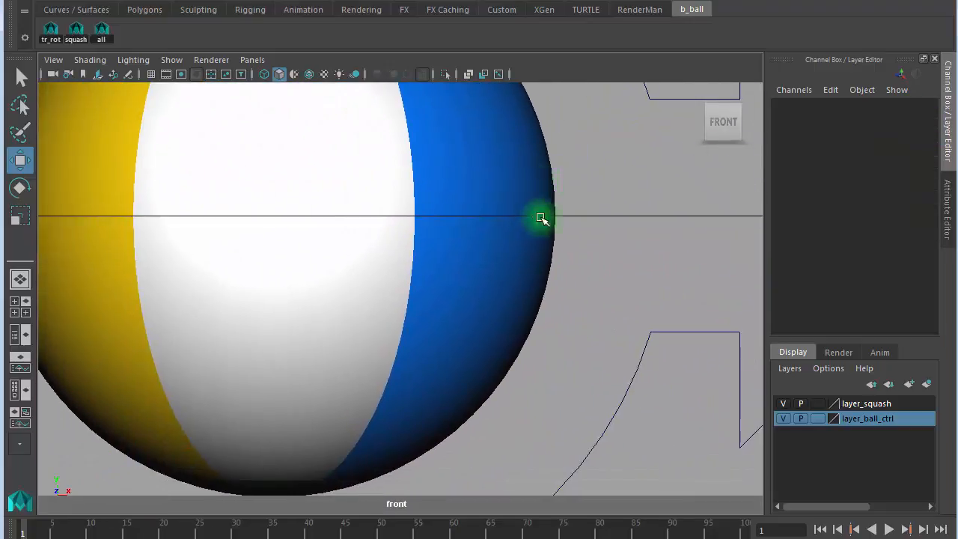
pyautogui.keyDown('alt'); pyautogui.moveTo(524, 245); pyautogui.dragTo(494, 246, button='right'); pyautogui.keyUp('alt')
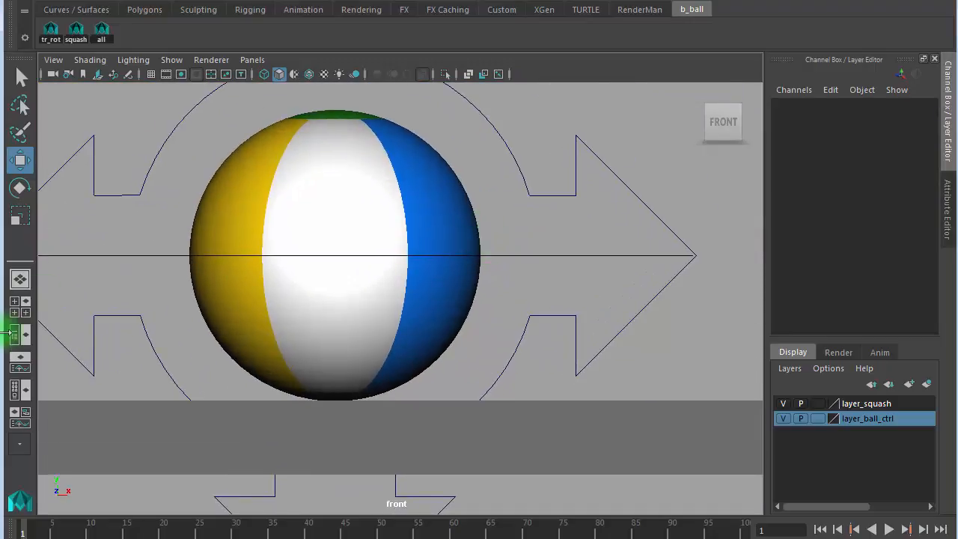
pyautogui.click(19, 334)
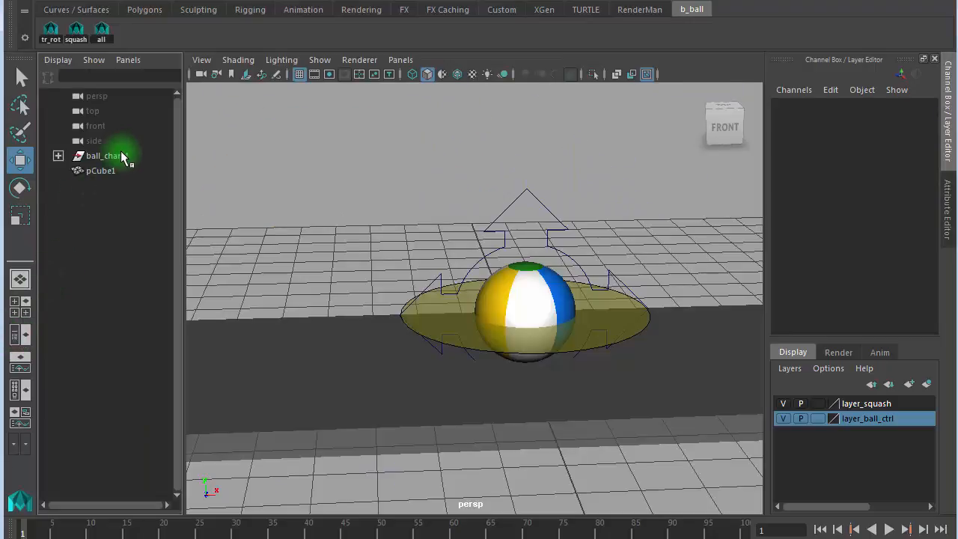
# - Select TRS_config in the Outliner and set Ball Types back to volley
pyautogui.click(120, 155)
pyautogui.click(58, 155)
pyautogui.click(109, 171)
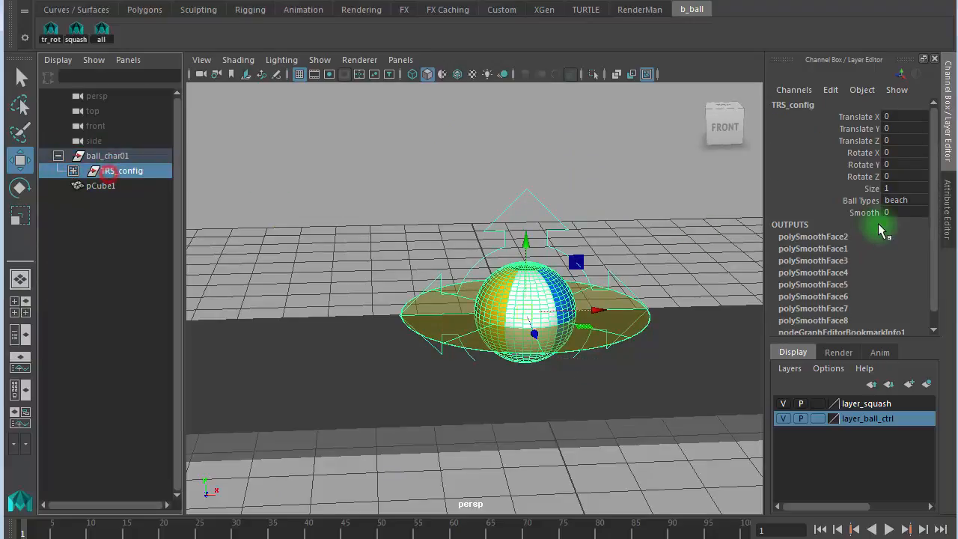
pyautogui.click(917, 201)
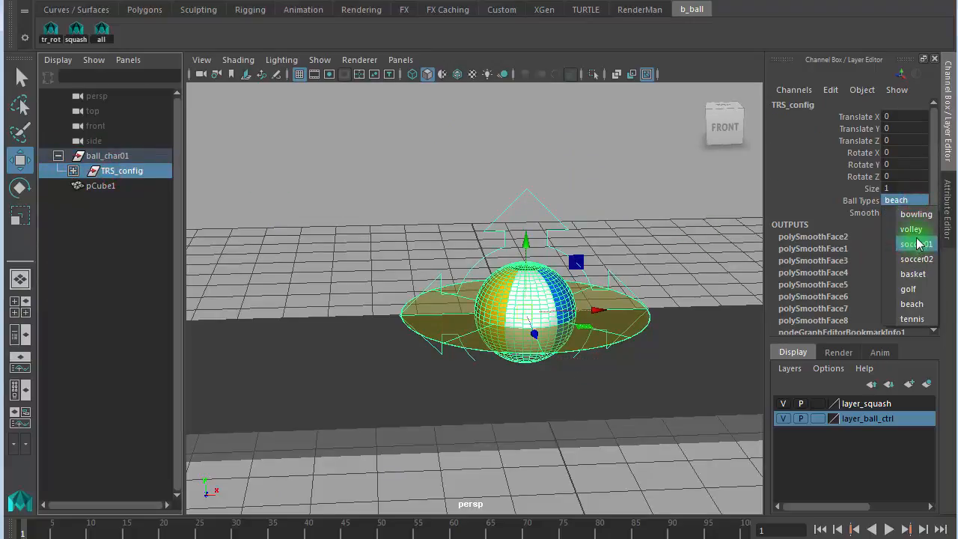
pyautogui.click(915, 232)
pyautogui.click(246, 256)
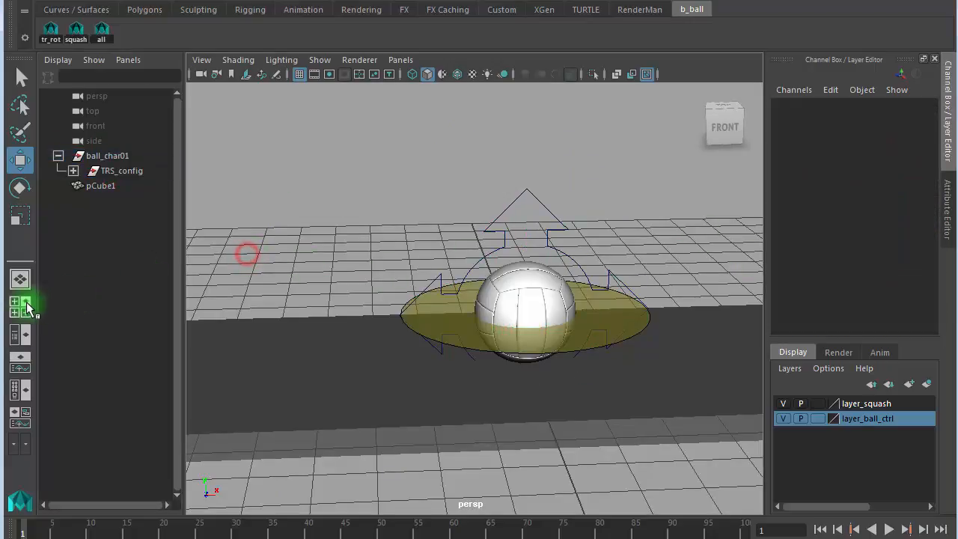
# - Maximize the front view and frame the whole volleyball
pyautogui.click(20, 306)
pyautogui.press('space')
pyautogui.keyDown('alt'); pyautogui.moveTo(284, 432); pyautogui.dragTo(607, 368, button='right'); pyautogui.keyUp('alt')
pyautogui.keyDown('alt'); pyautogui.moveTo(606, 364); pyautogui.dragTo(637, 204, button='middle'); pyautogui.keyUp('alt')
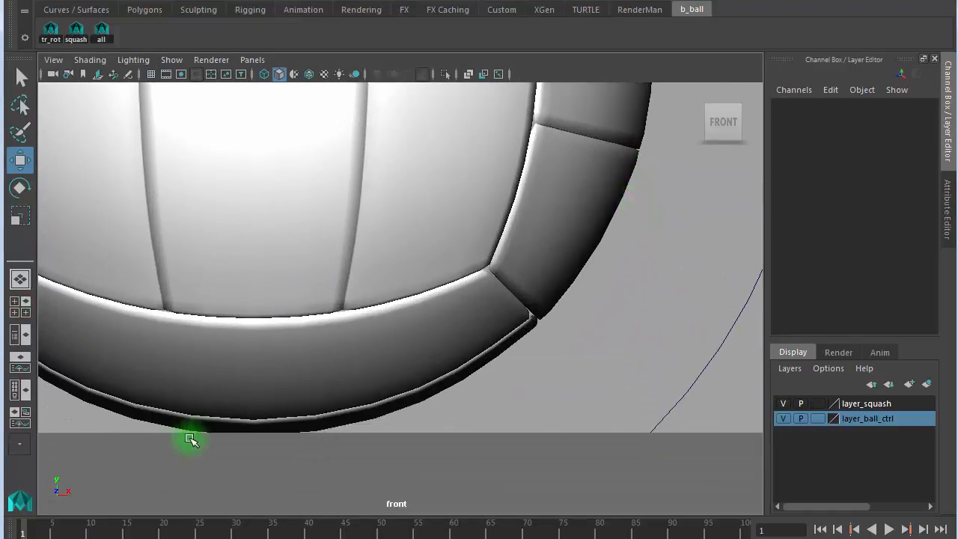
pyautogui.keyDown('alt'); pyautogui.moveTo(568, 379); pyautogui.dragTo(487, 356, button='right'); pyautogui.keyUp('alt')
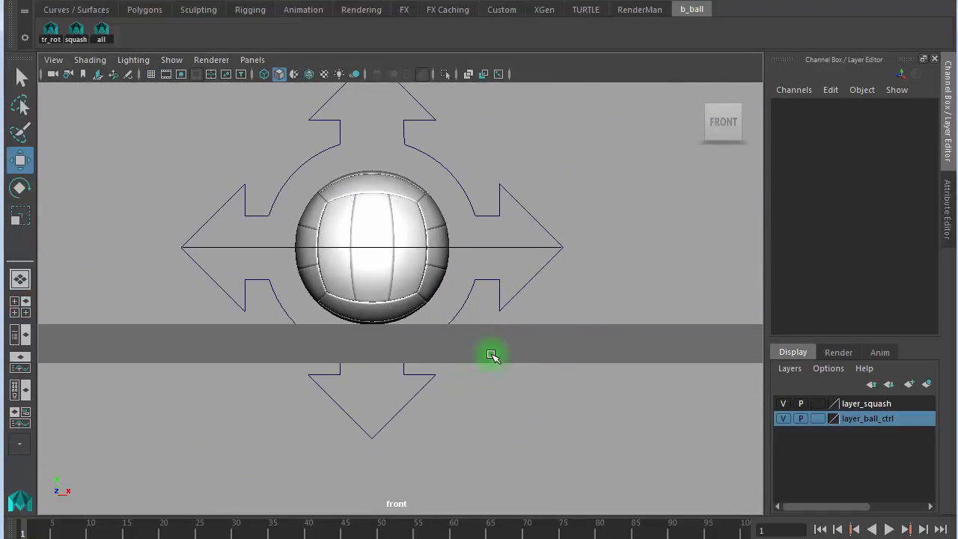
# - Play and scrub the timeline, then select all rig controls with the 'all' shelf button
pyautogui.hotkey('alt', 'v')
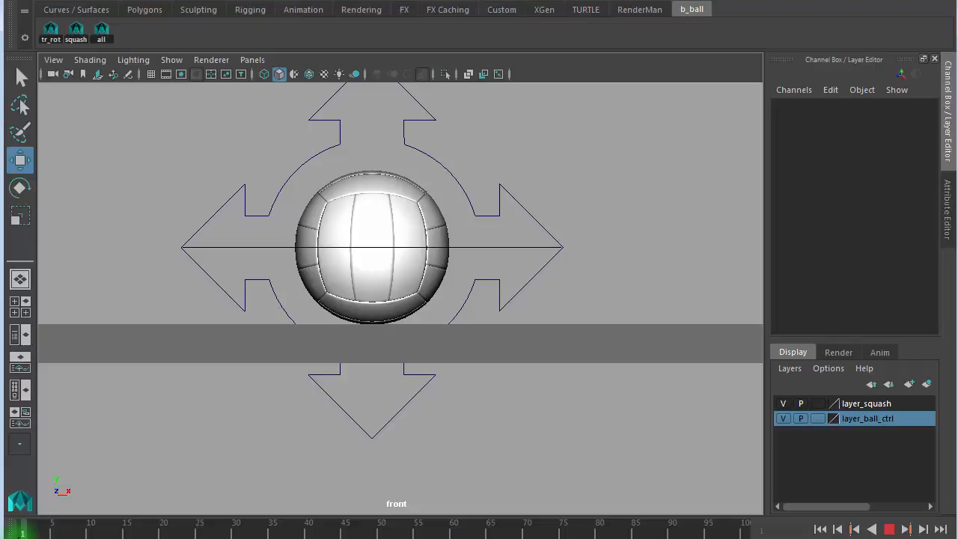
pyautogui.moveTo(19, 536)
pyautogui.mouseDown()
pyautogui.moveTo(91, 523)
pyautogui.moveTo(19, 534)
pyautogui.mouseUp()
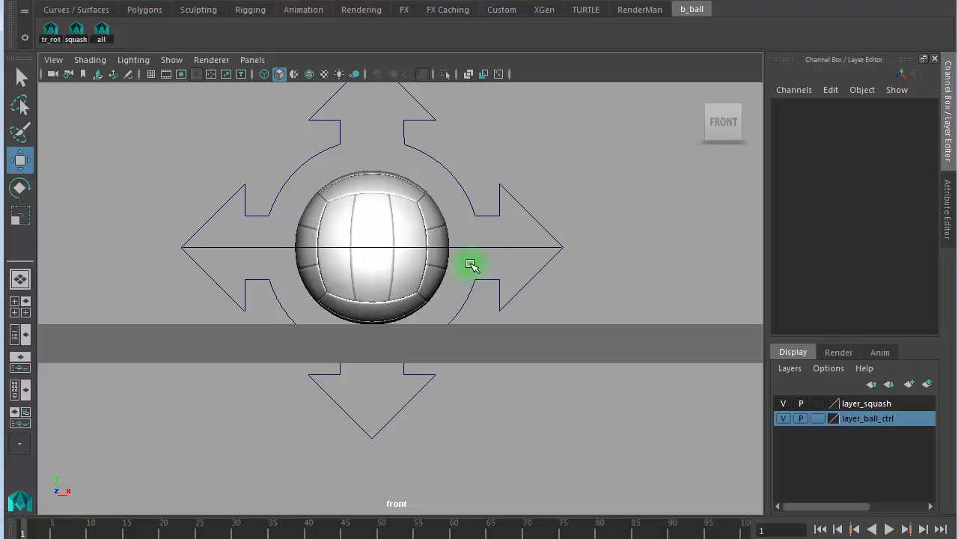
pyautogui.click(550, 248)
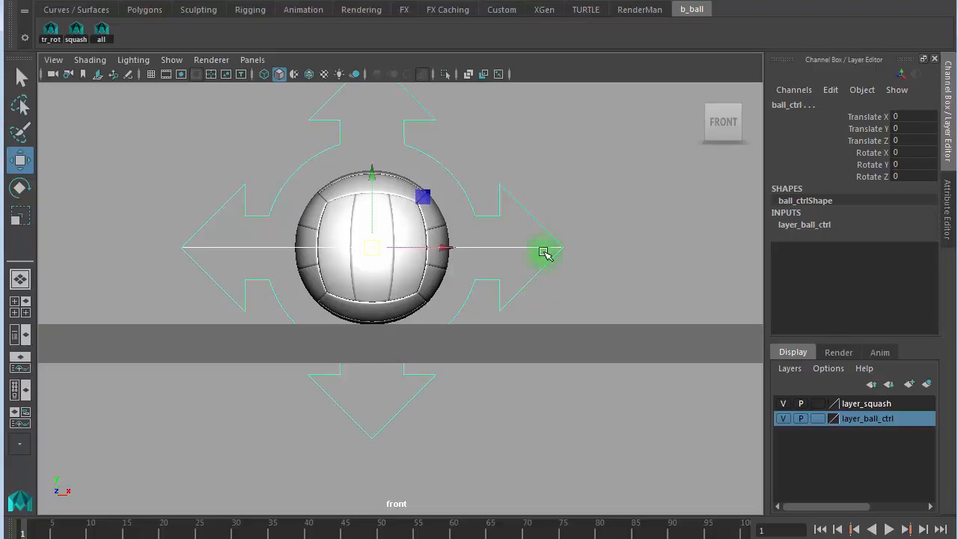
pyautogui.click(483, 109)
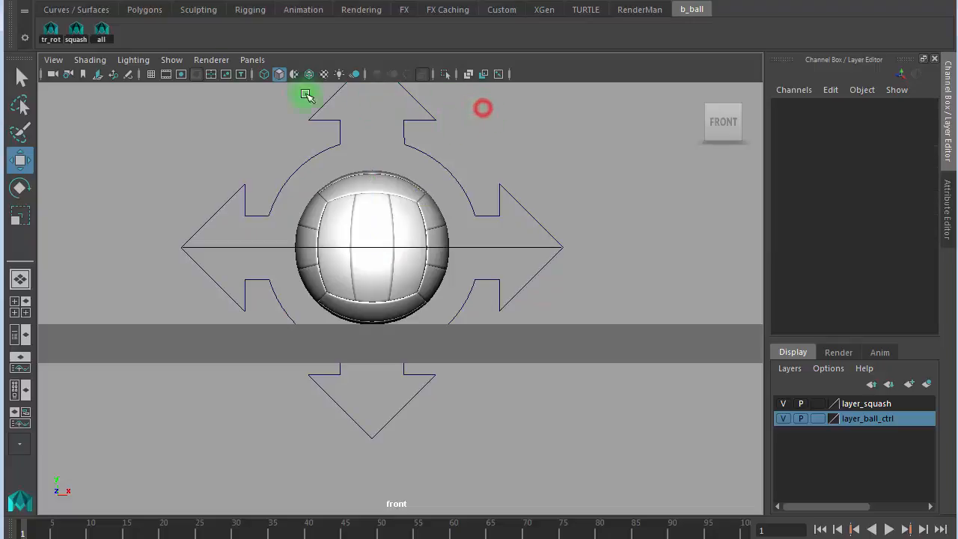
pyautogui.click(102, 32)
pyautogui.click(277, 248)
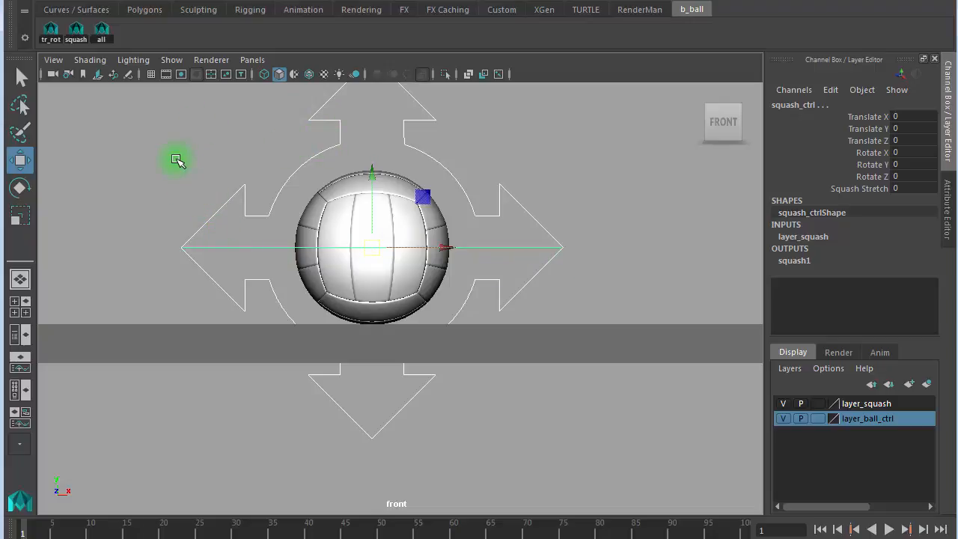
# - Key the controls at frame 1, play back from the start, then select ball_ctrl
pyautogui.press('s')
pyautogui.click(23, 530)
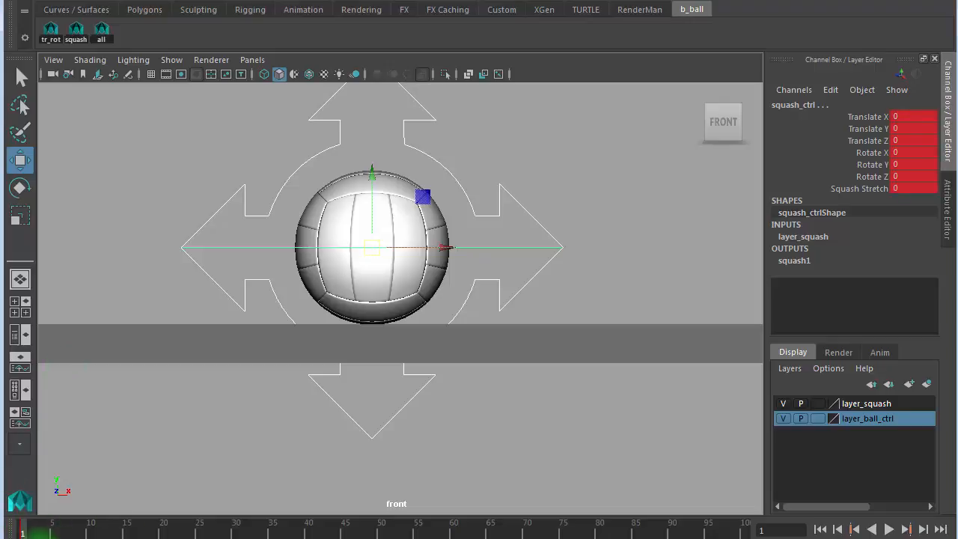
pyautogui.hotkey('alt', 'v')
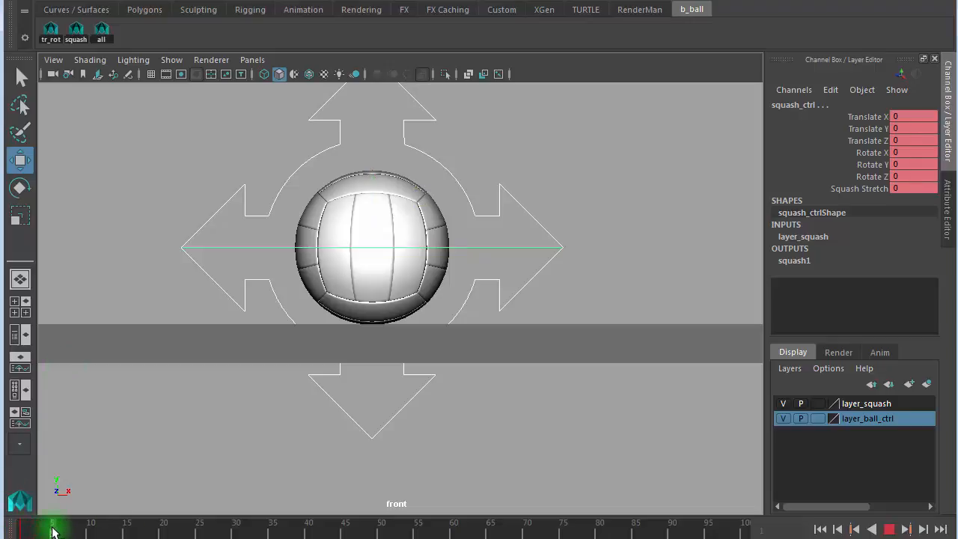
pyautogui.press('Escape')
pyautogui.scroll(-5, 539, 357)
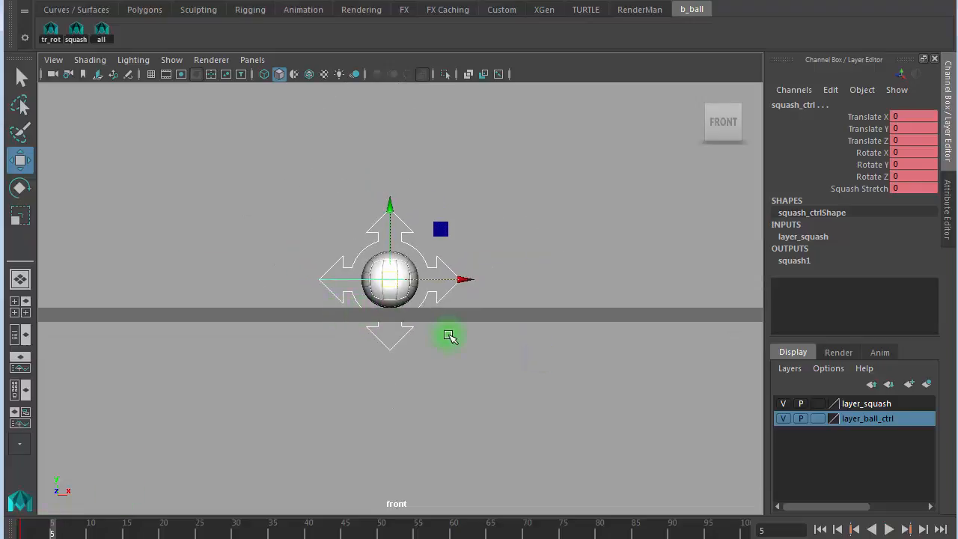
pyautogui.click(457, 161)
pyautogui.moveTo(396, 207); pyautogui.dragTo(376, 225)
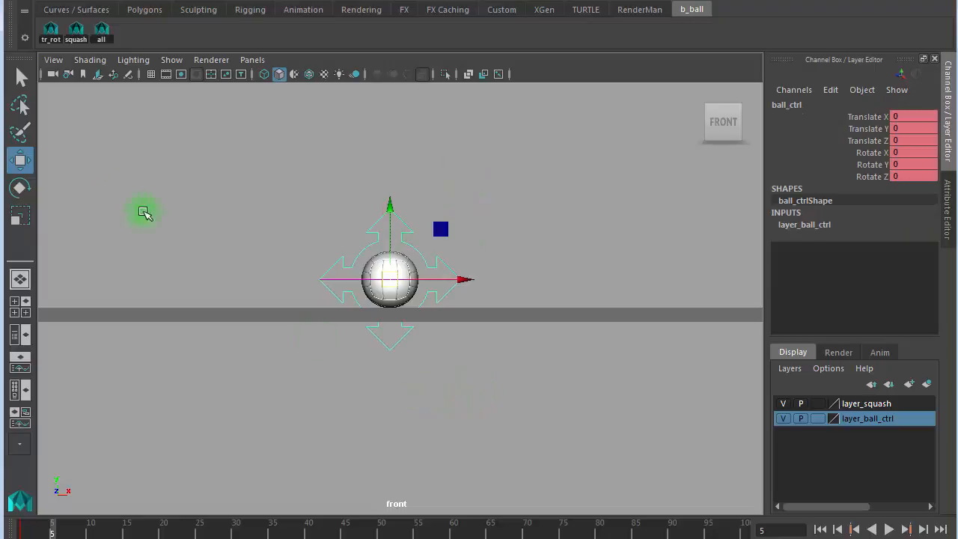
# - Raise the ball to Translate Y 11.442, select all controls and hide layer_squash
pyautogui.keyDown('alt'); pyautogui.moveTo(528, 391); pyautogui.dragTo(538, 538, button='middle'); pyautogui.keyUp('alt')
pyautogui.moveTo(399, 354); pyautogui.dragTo(395, 67)
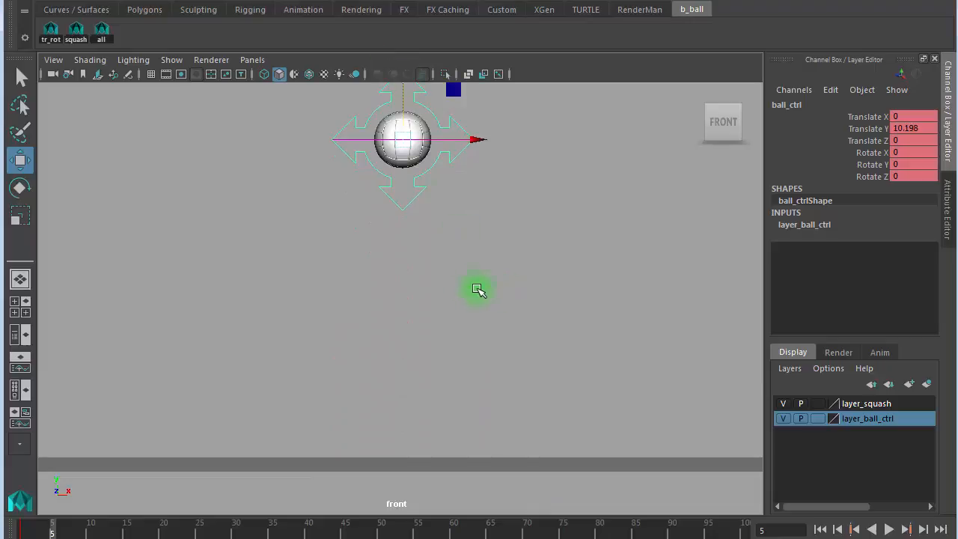
pyautogui.keyDown('alt'); pyautogui.moveTo(343, 268); pyautogui.dragTo(394, 306, button='middle'); pyautogui.keyUp('alt')
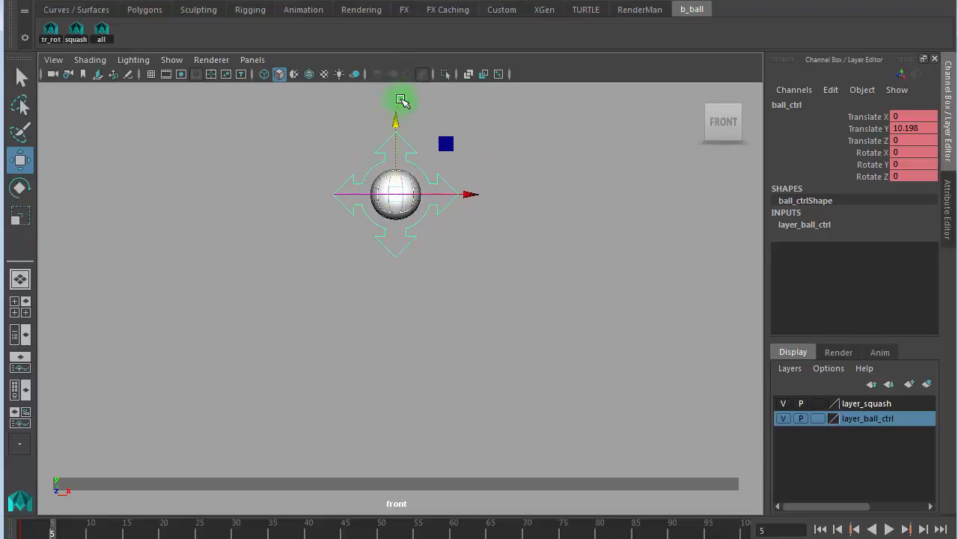
pyautogui.moveTo(398, 128); pyautogui.dragTo(396, 96)
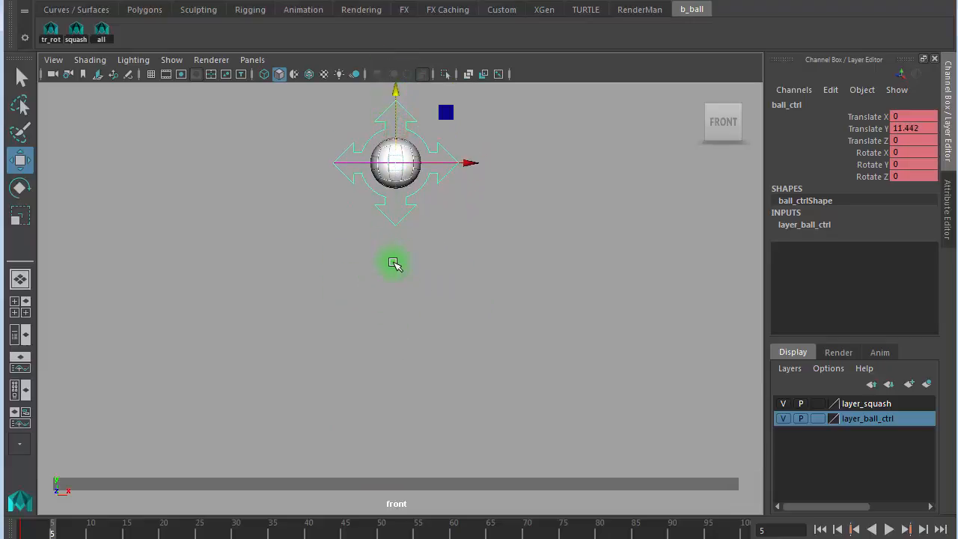
pyautogui.click(102, 30)
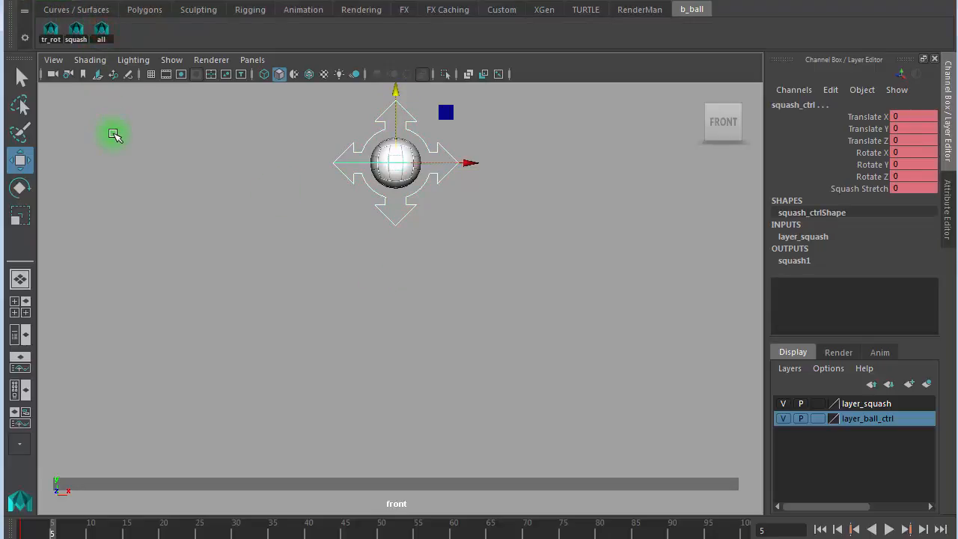
pyautogui.click(783, 403)
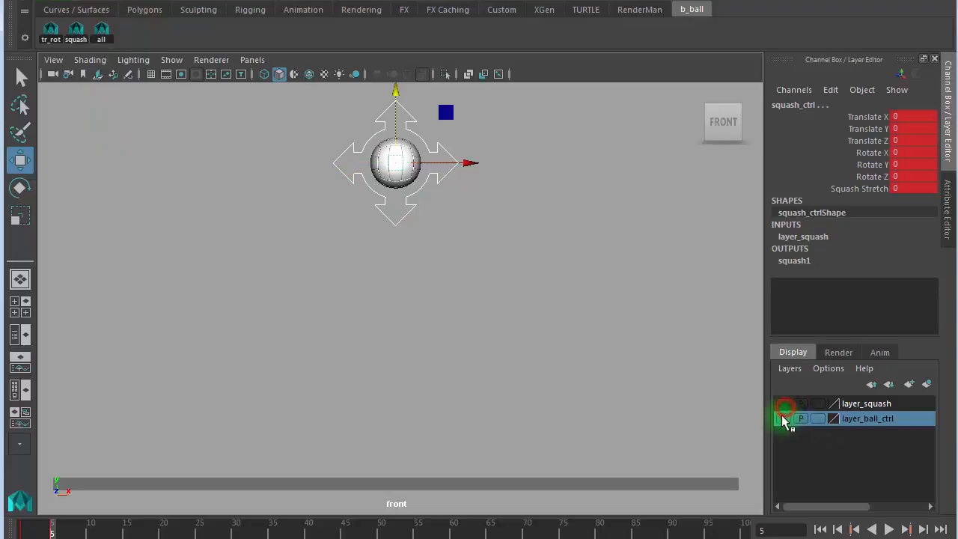
# - Hide layer_ball_ctrl and select ball_ctrl with the tr_rot shelf button
pyautogui.click(783, 419)
pyautogui.click(519, 246)
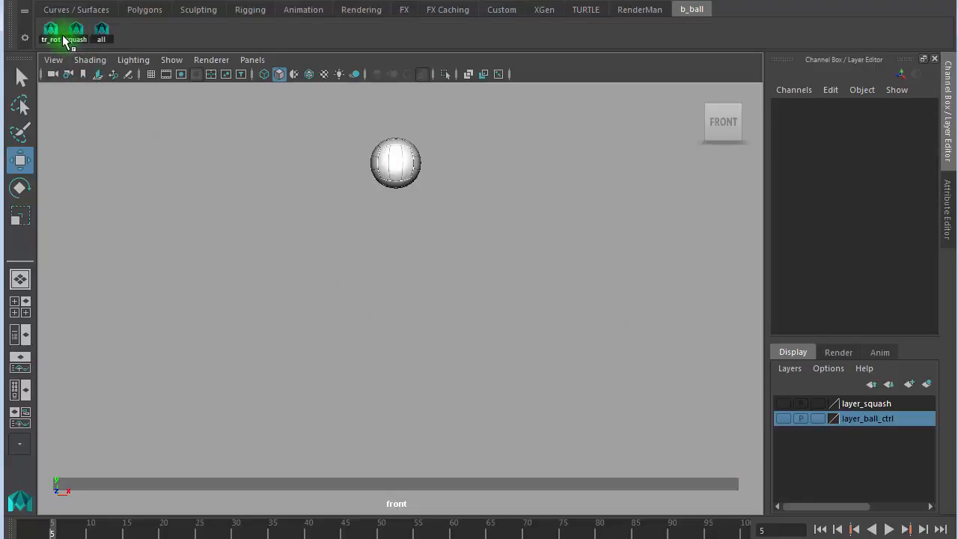
pyautogui.click(52, 36)
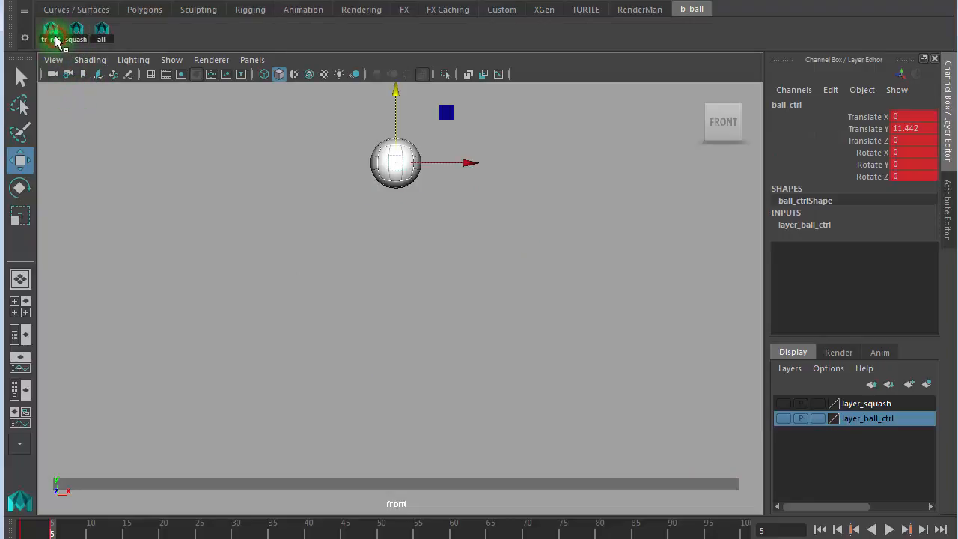
pyautogui.click(75, 33)
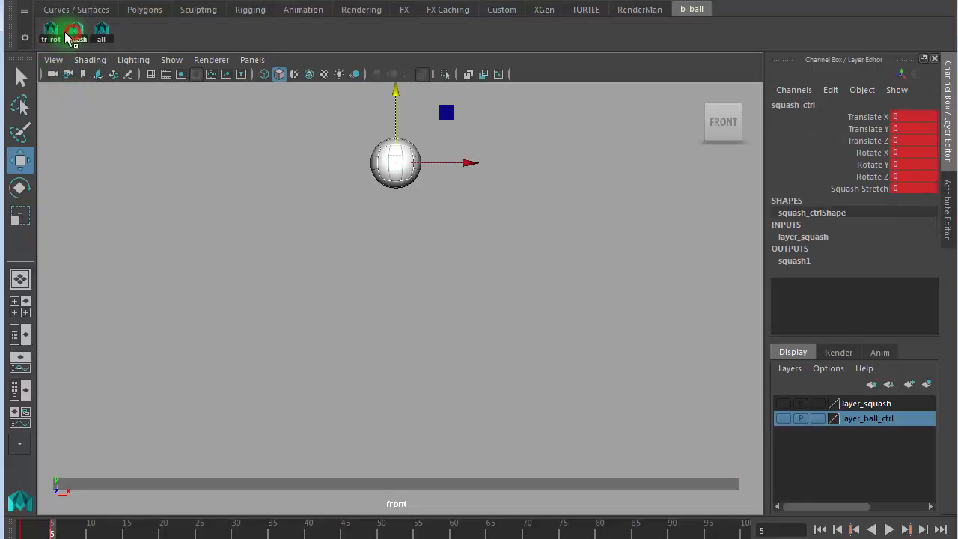
pyautogui.click(53, 36)
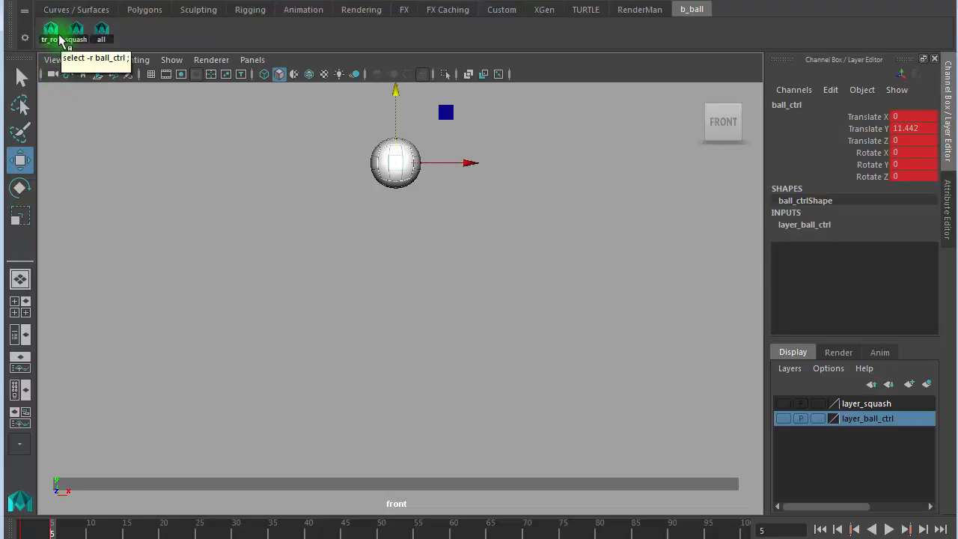
# - Lower the ball back to the ground at Translate Y 0 and go to frame 10
pyautogui.moveTo(397, 91); pyautogui.dragTo(456, 390)
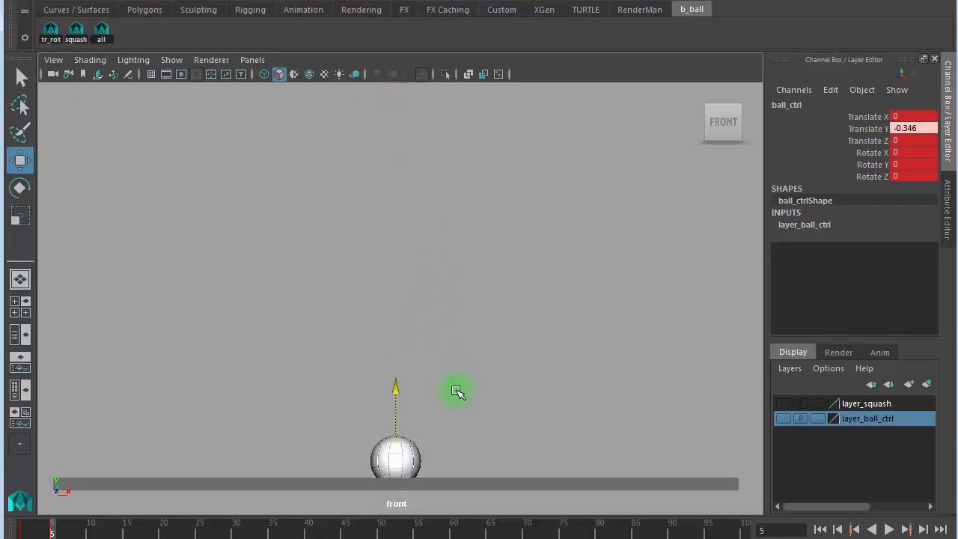
pyautogui.moveTo(54, 533); pyautogui.dragTo(20, 534)
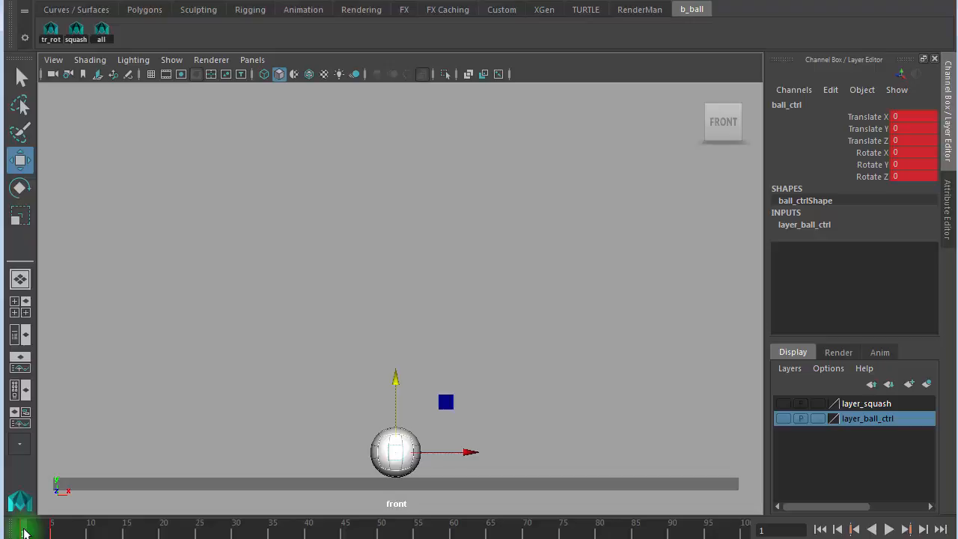
pyautogui.moveTo(25, 533); pyautogui.dragTo(90, 533)
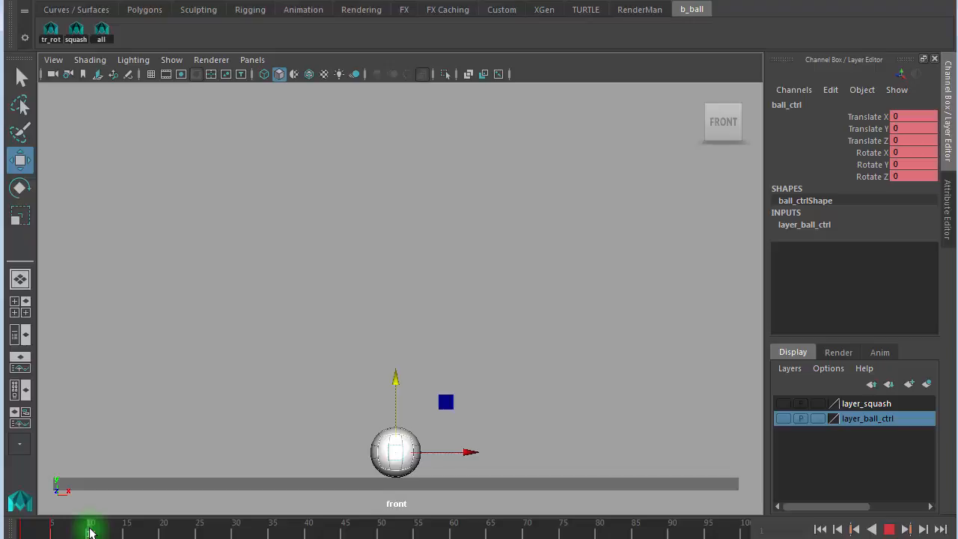
pyautogui.moveTo(89, 532); pyautogui.dragTo(89, 532)
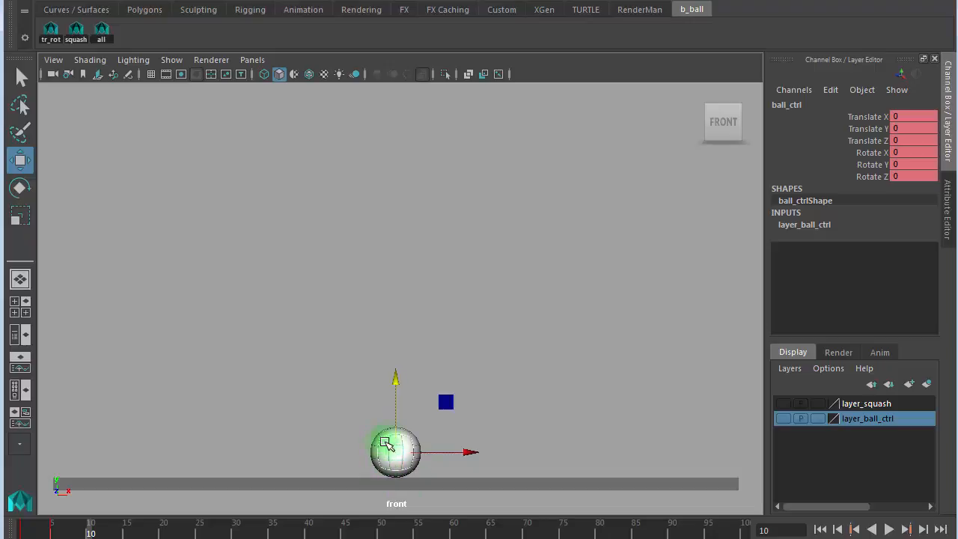
# - Key all the ball's controls at frame 10, then step forward through the keys from frame 1
pyautogui.click(101, 34)
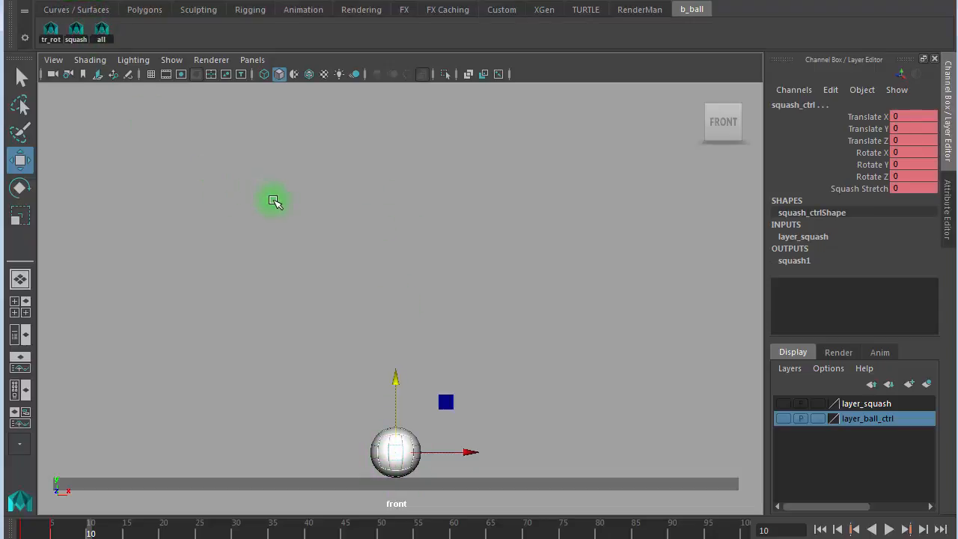
pyautogui.press('s')
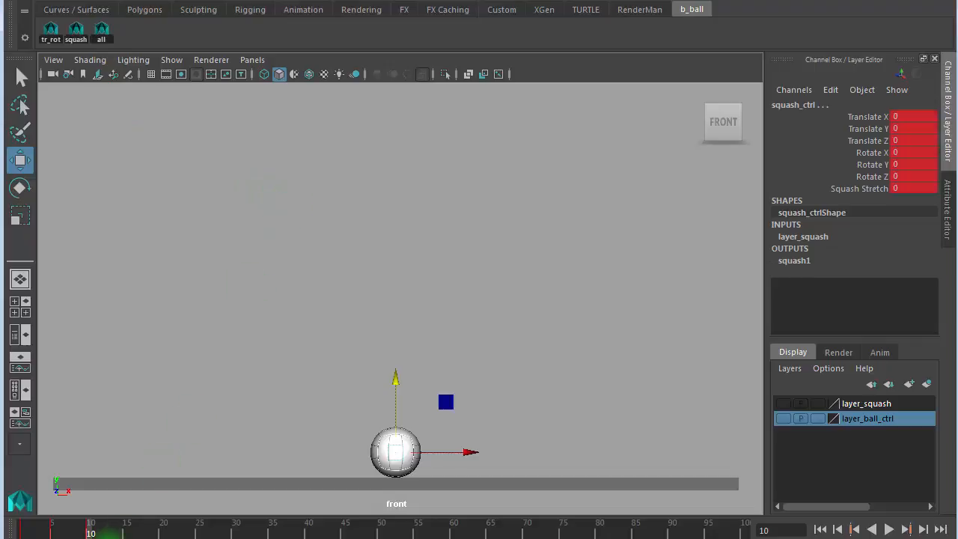
pyautogui.hotkey('alt', 'shift', 'v')
pyautogui.press('.')
pyautogui.press(',')
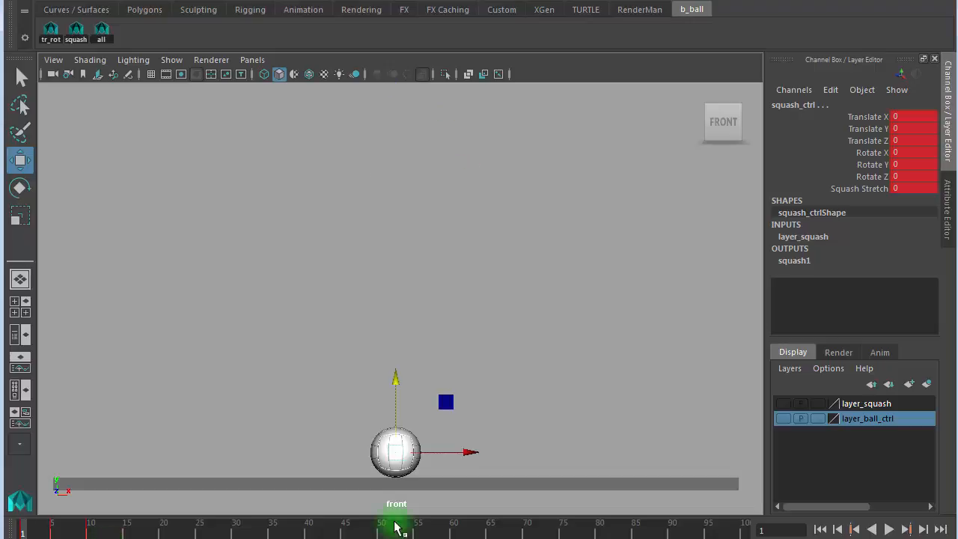
pyautogui.press('.')
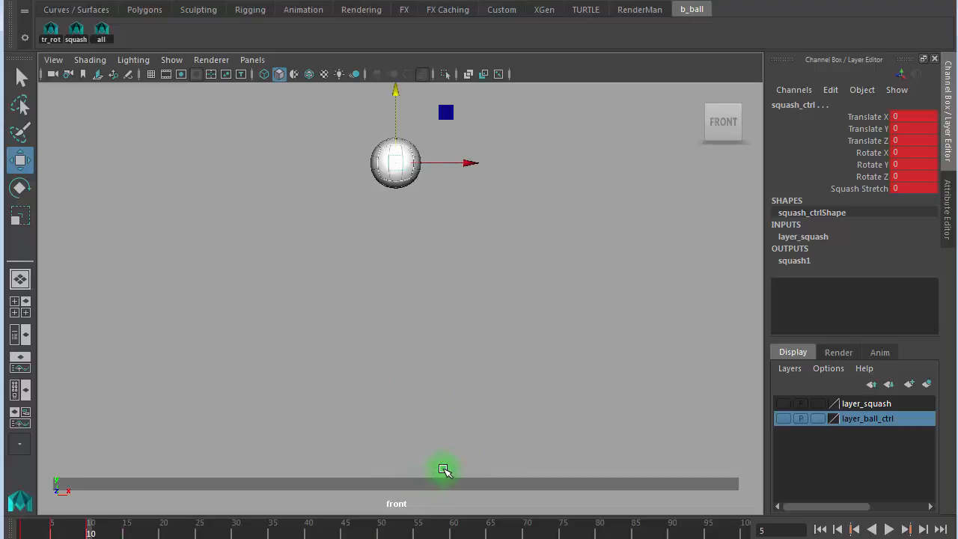
pyautogui.press('.')
# - Step back and forth between the frame 1, 5 and 10 keys and scrub the bounce
pyautogui.press(',')
pyautogui.press(',')
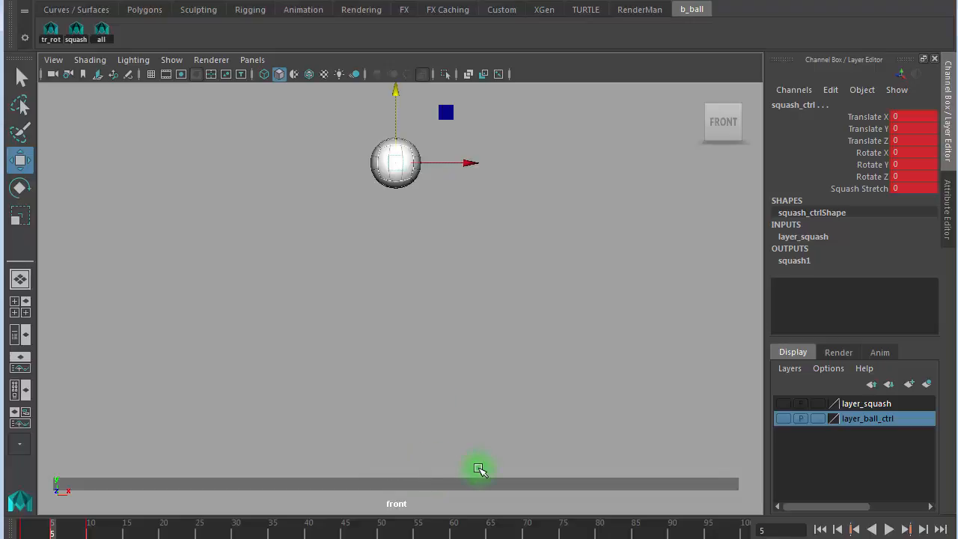
pyautogui.press('.')
pyautogui.press(',')
pyautogui.press('.')
pyautogui.press(',')
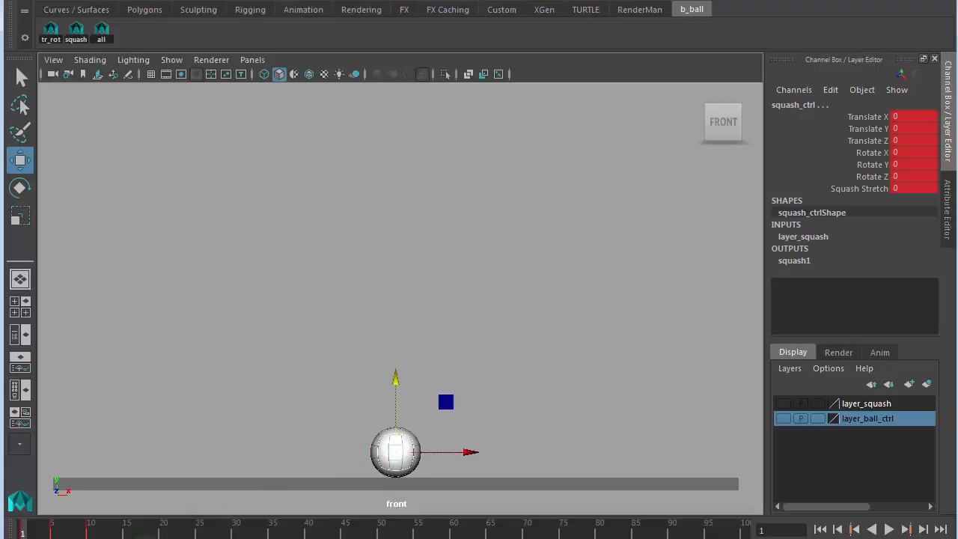
pyautogui.moveTo(54, 531); pyautogui.dragTo(53, 533)
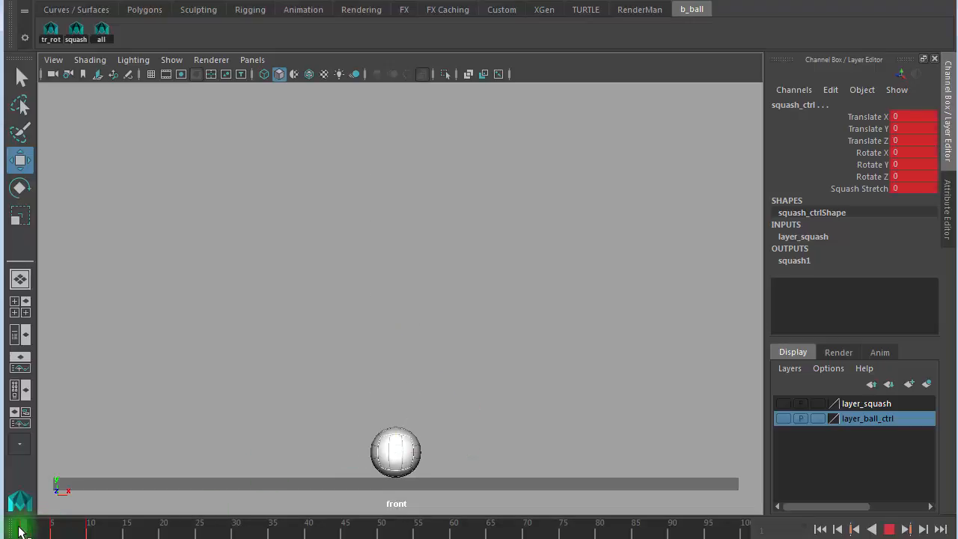
# - Show layer_squash and layer_ball_ctrl again and play the bounce animation
pyautogui.click(463, 437)
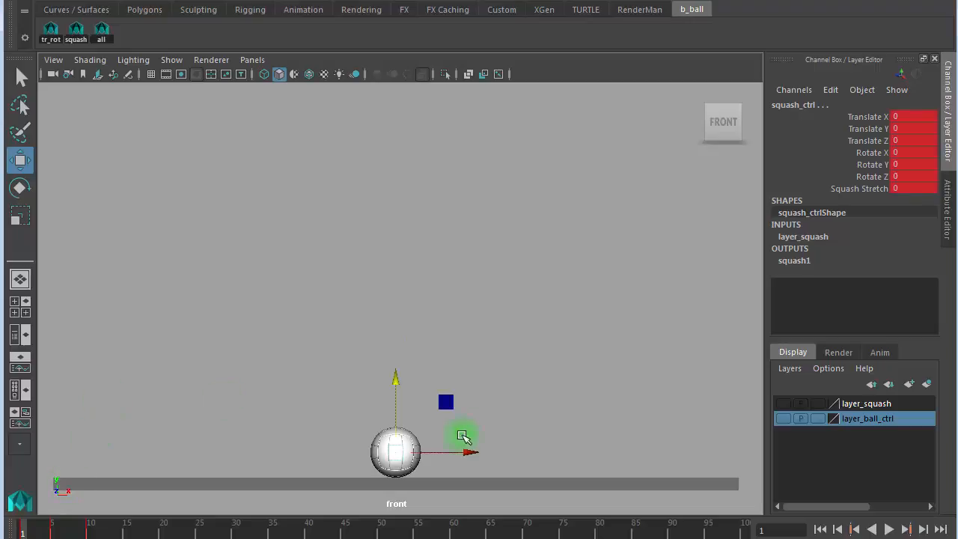
pyautogui.click(783, 404)
pyautogui.click(783, 417)
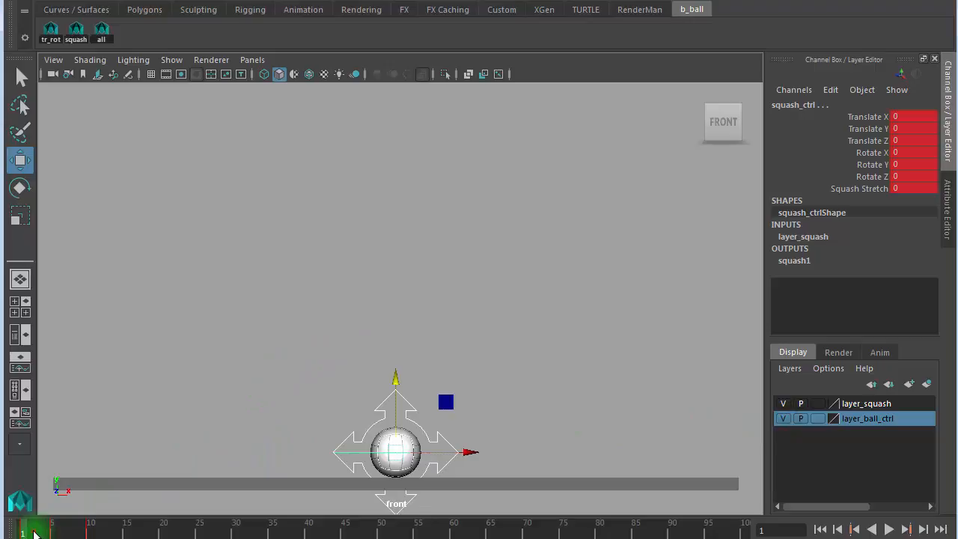
pyautogui.hotkey('alt', 'v')
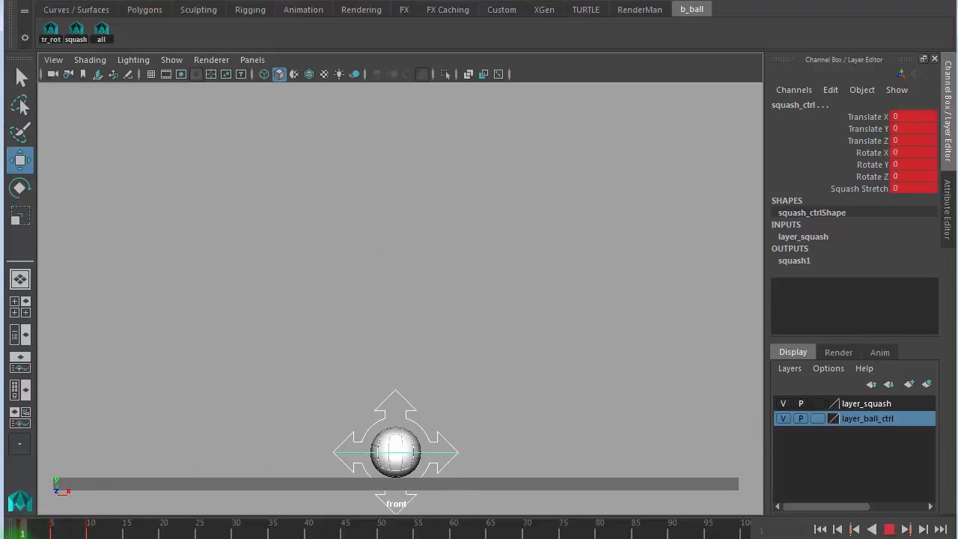
pyautogui.hotkey('alt', 'v')
# - Squash the ball with Squash Stretch -0.6 at frame 1, then select ball_ctrl with the Move tool
pyautogui.click(519, 391)
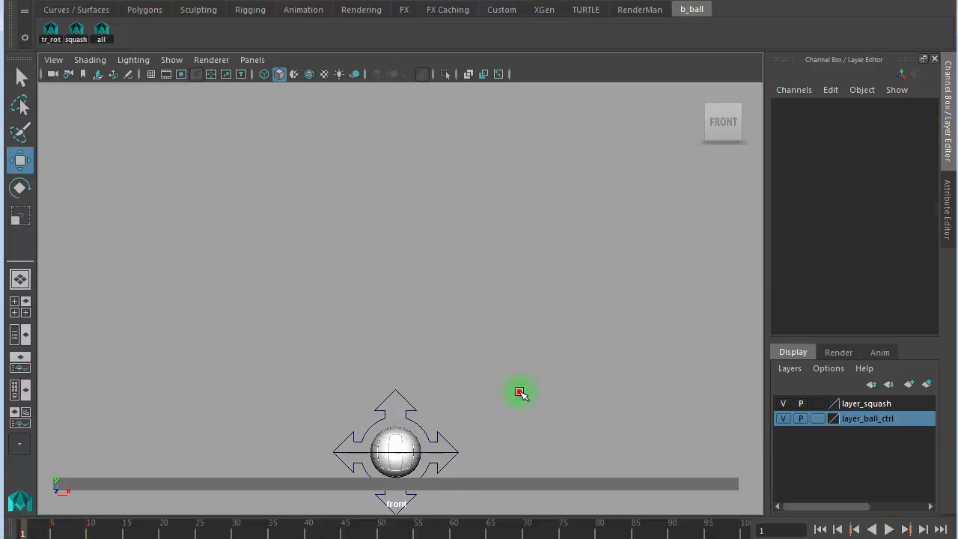
pyautogui.click(441, 455)
pyautogui.press('space')
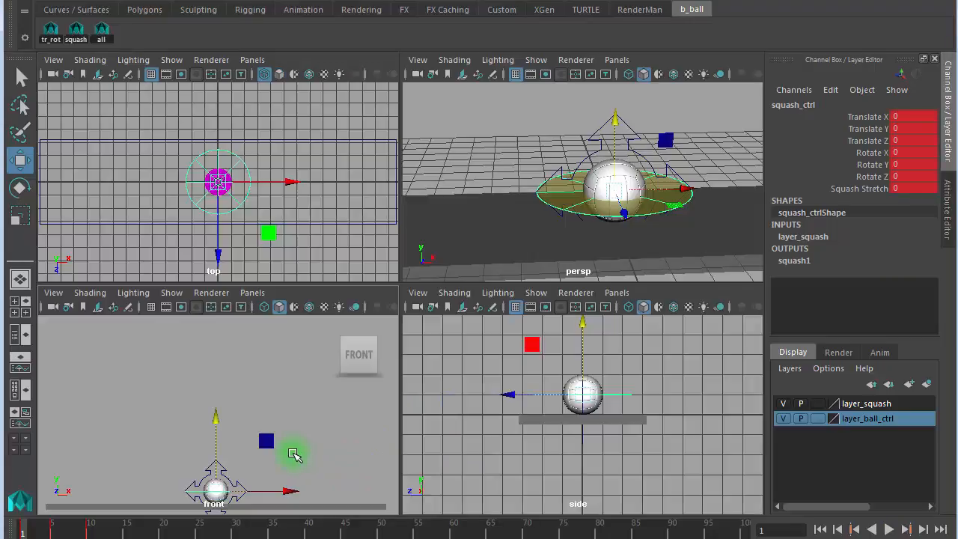
pyautogui.press('space')
pyautogui.press('f')
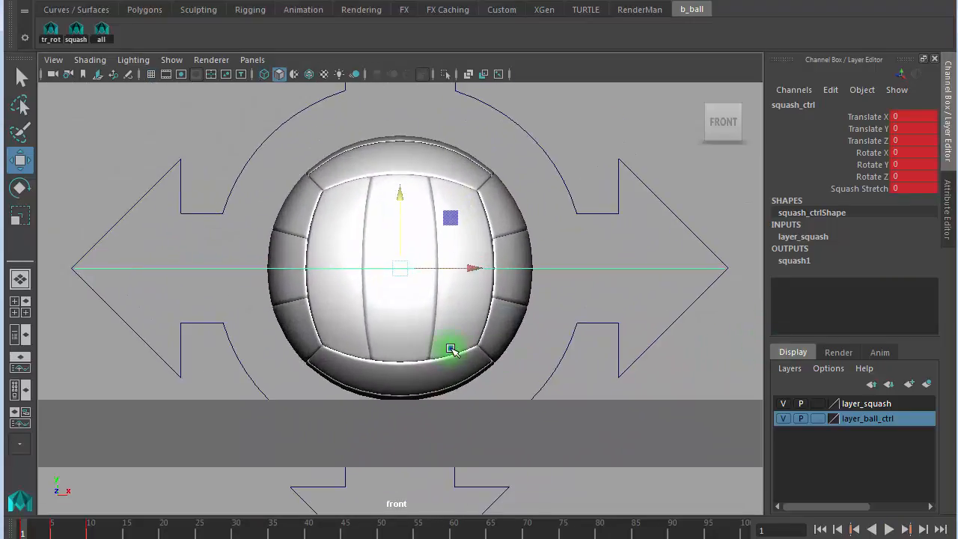
pyautogui.keyDown('alt'); pyautogui.moveTo(451, 348); pyautogui.dragTo(489, 348, button='right'); pyautogui.keyUp('alt')
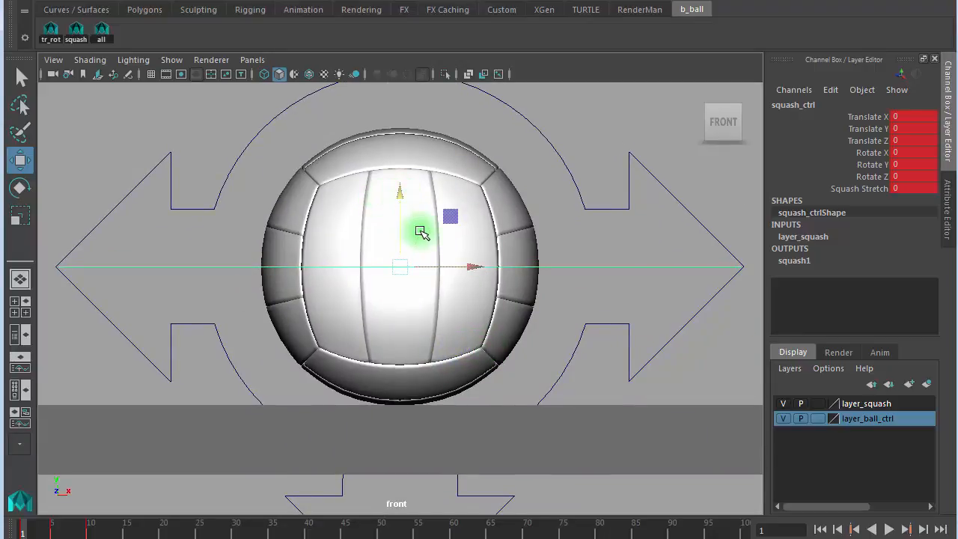
pyautogui.keyDown('alt'); pyautogui.moveTo(421, 231); pyautogui.dragTo(315, 216, button='right'); pyautogui.keyUp('alt')
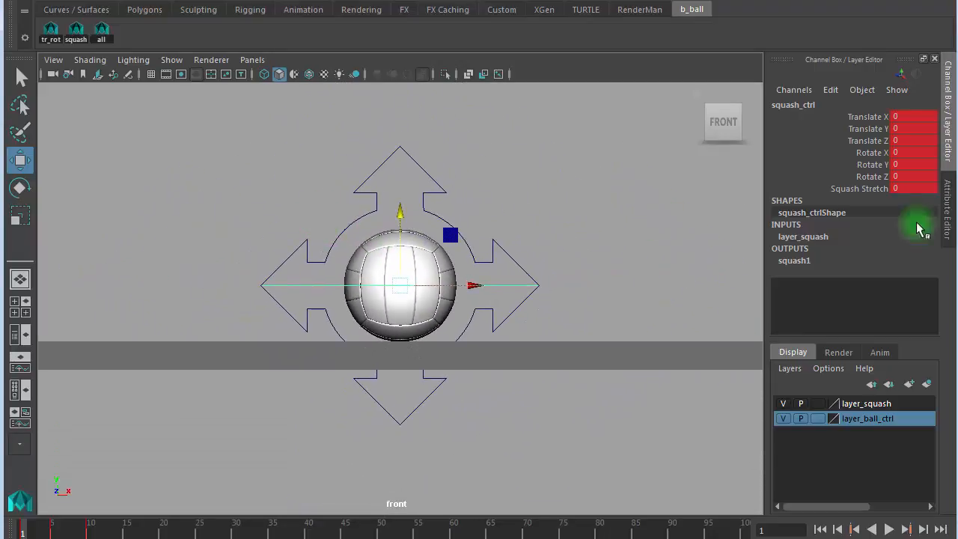
pyautogui.click(876, 189)
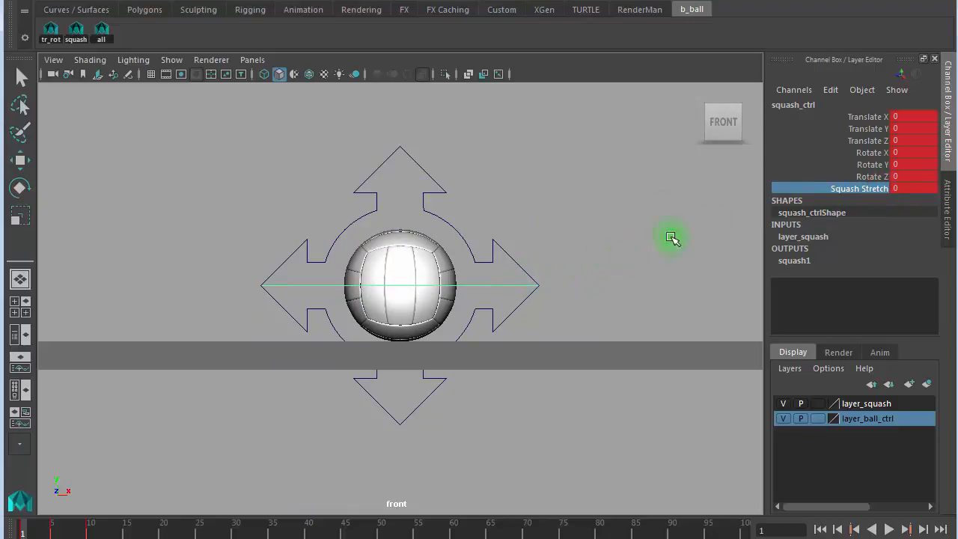
pyautogui.moveTo(594, 236)
pyautogui.mouseDown(button='middle')
pyautogui.moveTo(581, 239)
pyautogui.moveTo(603, 233)
pyautogui.moveTo(589, 229)
pyautogui.mouseUp(button='middle')
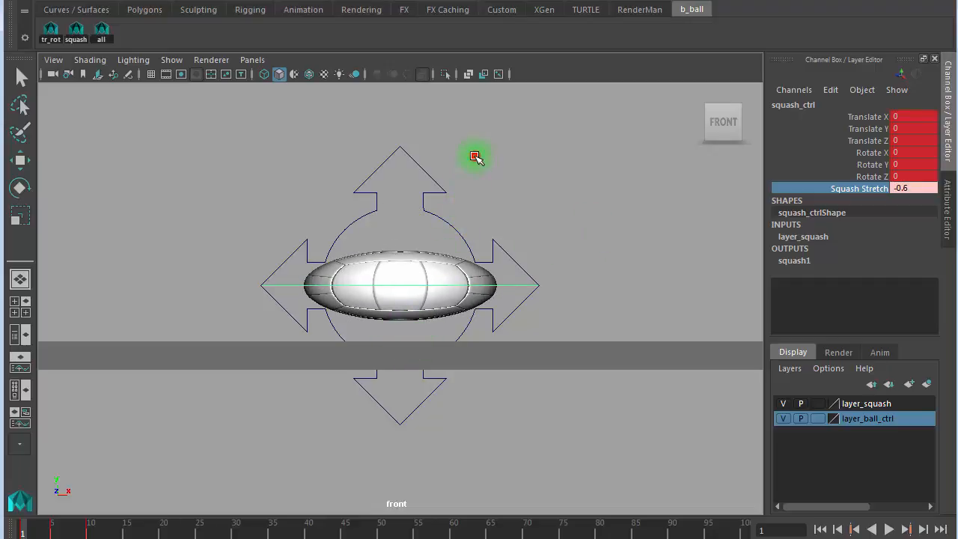
pyautogui.moveTo(474, 156); pyautogui.dragTo(403, 265)
pyautogui.press('w')
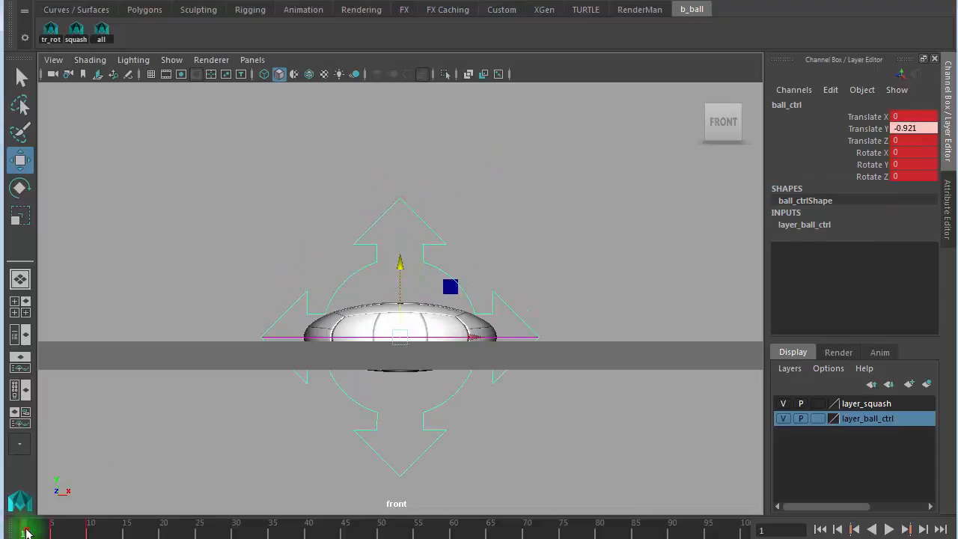
# - Preview the animation, then select squash_ctrl and zoom in on the ball
pyautogui.hotkey('alt', 'v')
pyautogui.click(24, 531)
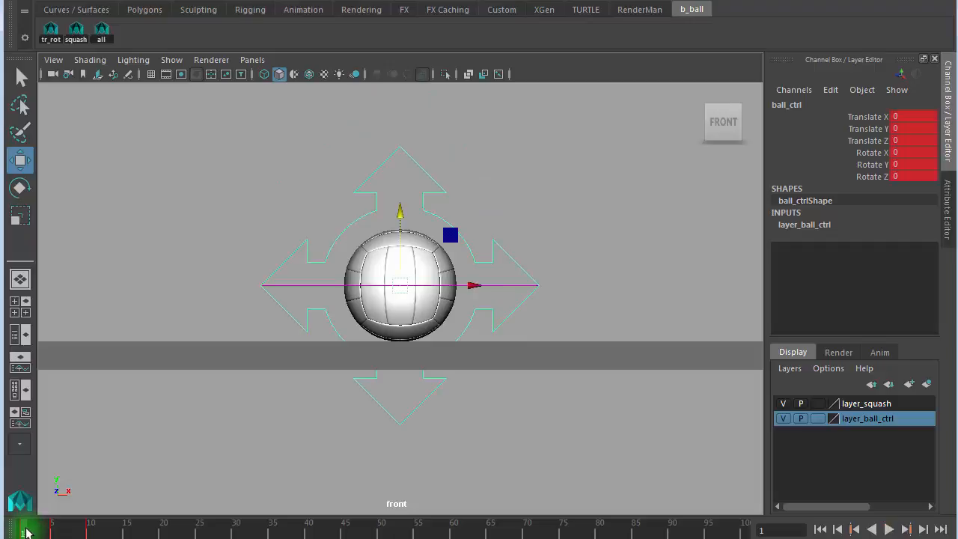
pyautogui.click(516, 213)
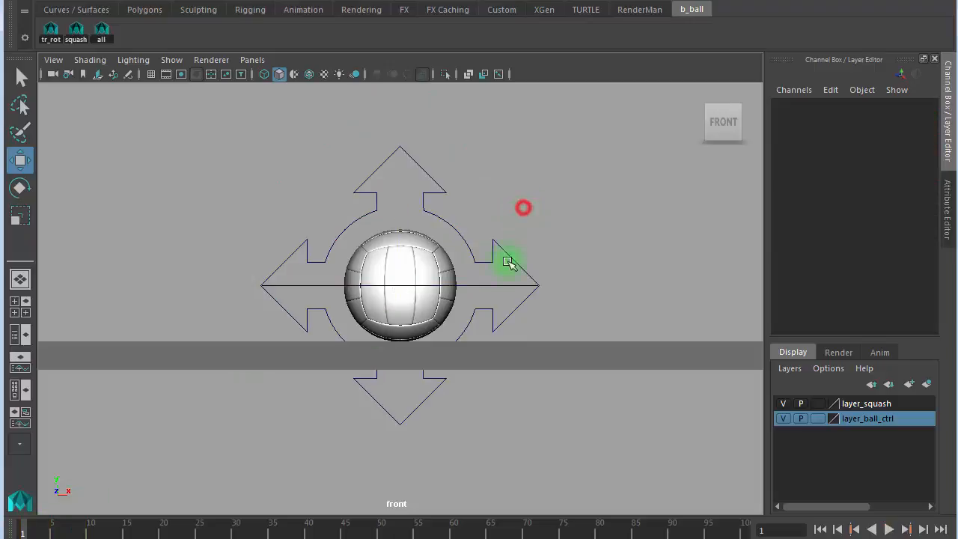
pyautogui.click(482, 292)
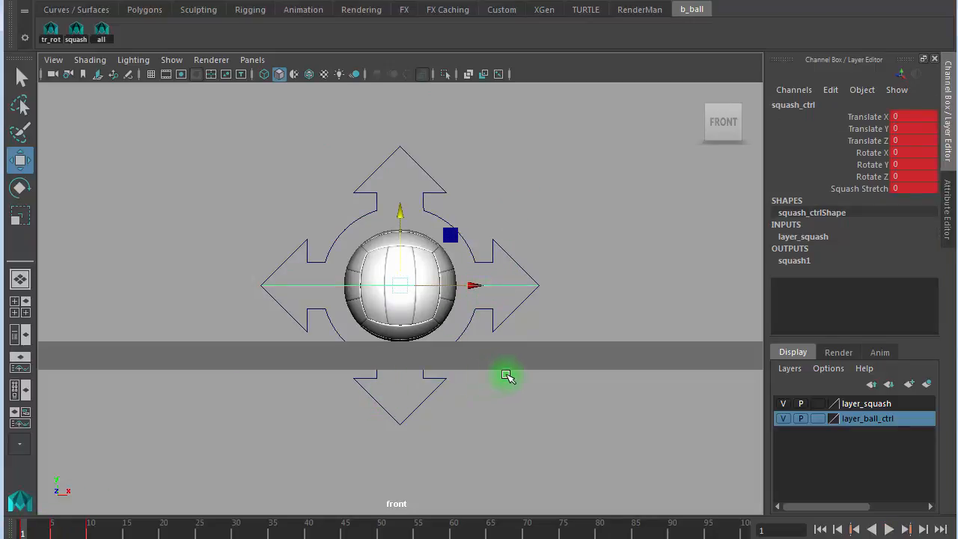
pyautogui.keyDown('alt'); pyautogui.moveTo(419, 381); pyautogui.dragTo(752, 320, button='right'); pyautogui.keyUp('alt')
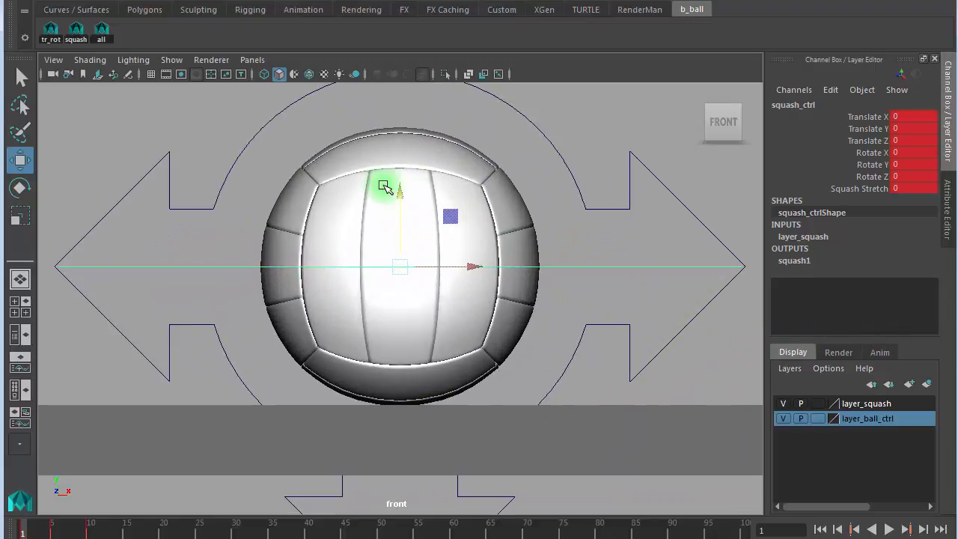
# - Move squash_ctrl down to Translate Y -1.003 at the ball's base, checking in wireframe, then test Squash Stretch
pyautogui.moveTo(397, 199); pyautogui.dragTo(401, 265)
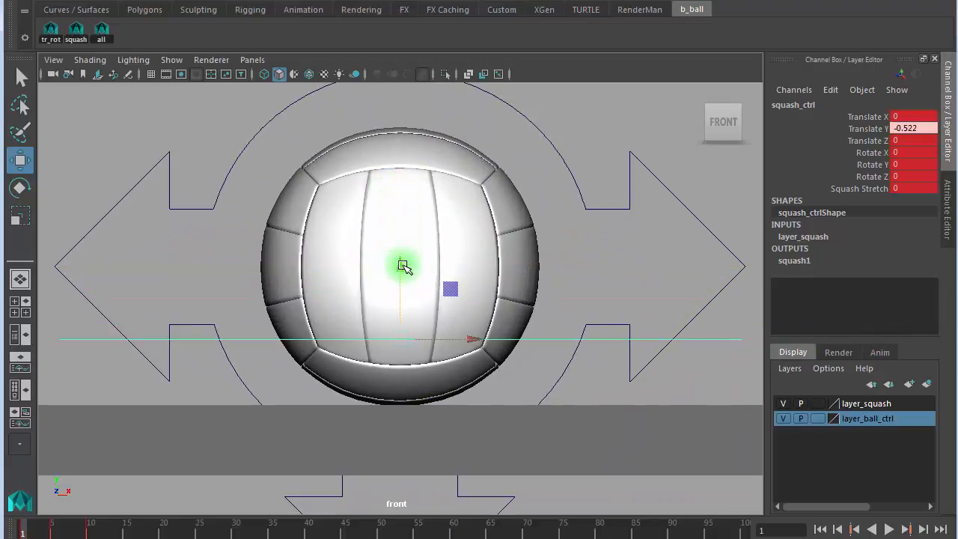
pyautogui.press('4')
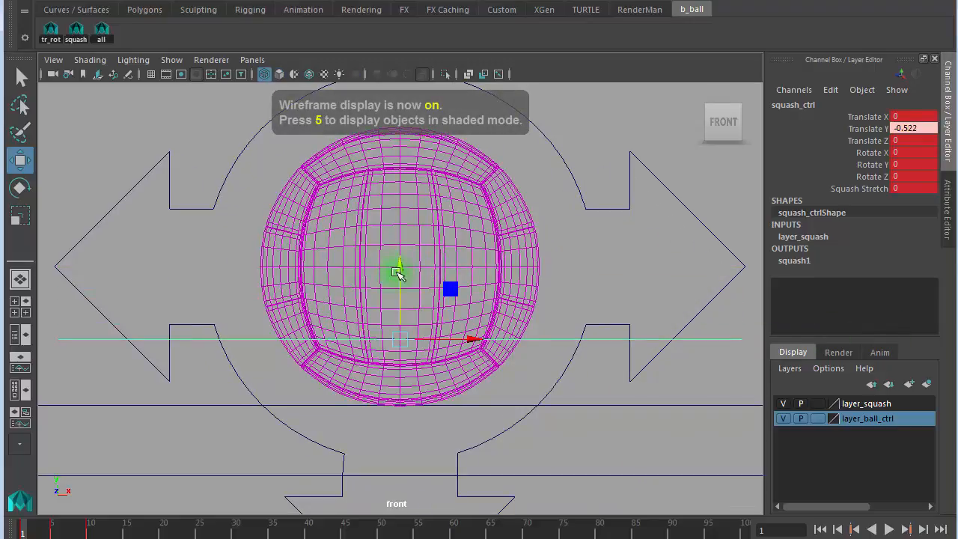
pyautogui.moveTo(400, 266); pyautogui.dragTo(406, 333)
pyautogui.keyDown('alt'); pyautogui.moveTo(354, 361); pyautogui.dragTo(638, 396, button='right'); pyautogui.keyUp('alt')
pyautogui.keyDown('alt'); pyautogui.moveTo(536, 323); pyautogui.dragTo(542, 196, button='middle'); pyautogui.keyUp('alt')
pyautogui.keyDown('alt'); pyautogui.moveTo(347, 274); pyautogui.dragTo(578, 327, button='right'); pyautogui.keyUp('alt')
pyautogui.moveTo(417, 366); pyautogui.dragTo(419, 360)
pyautogui.keyDown('alt'); pyautogui.moveTo(513, 347); pyautogui.dragTo(497, 337, button='right'); pyautogui.keyUp('alt')
pyautogui.keyDown('alt'); pyautogui.moveTo(396, 314); pyautogui.dragTo(454, 289, button='right'); pyautogui.keyUp('alt')
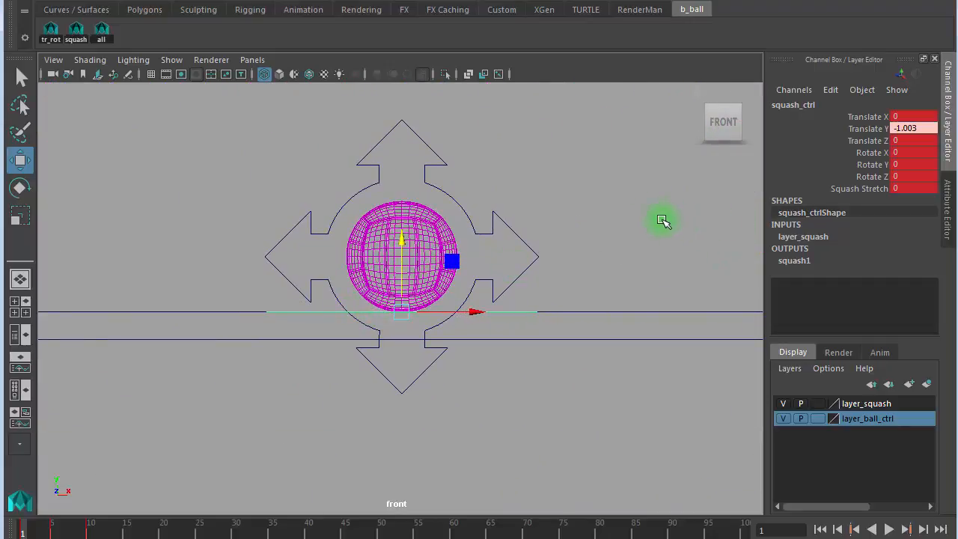
pyautogui.press('5')
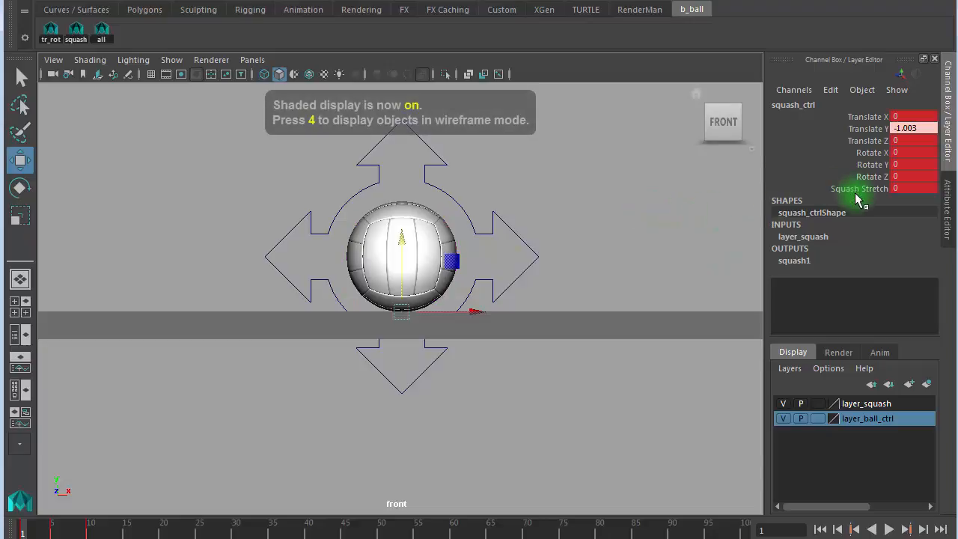
pyautogui.click(856, 189)
pyautogui.moveTo(656, 216)
pyautogui.mouseDown(button='middle')
pyautogui.moveTo(650, 208)
pyautogui.moveTo(661, 201)
pyautogui.moveTo(651, 203)
pyautogui.moveTo(663, 199)
pyautogui.moveTo(655, 200)
pyautogui.mouseUp(button='middle')
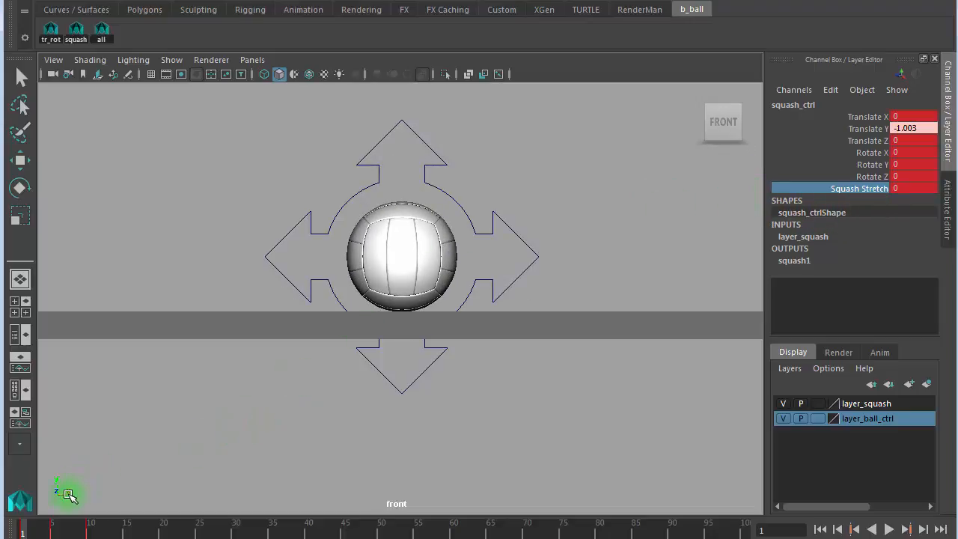
# - Key all the ball's controls at frame 1, then frame the ball in view at frame 5
pyautogui.click(102, 30)
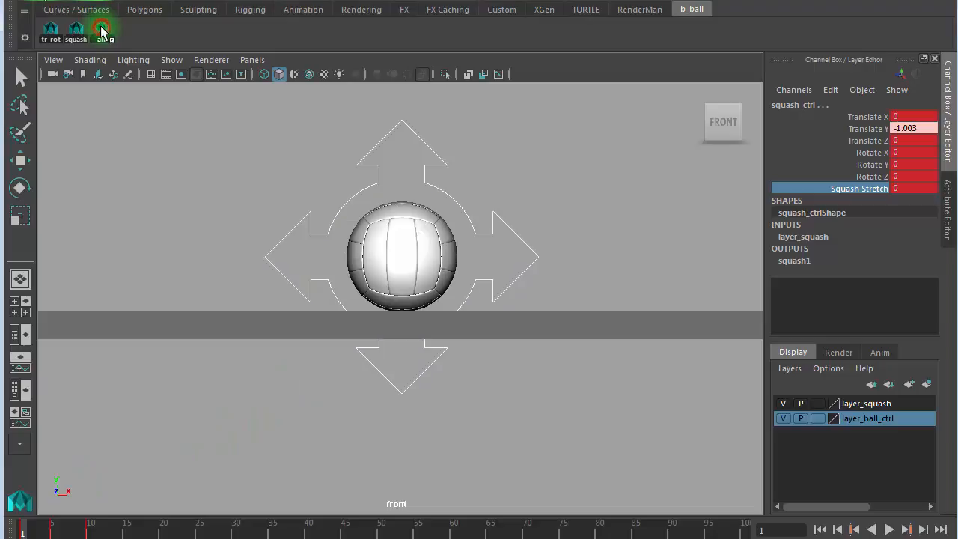
pyautogui.press('s')
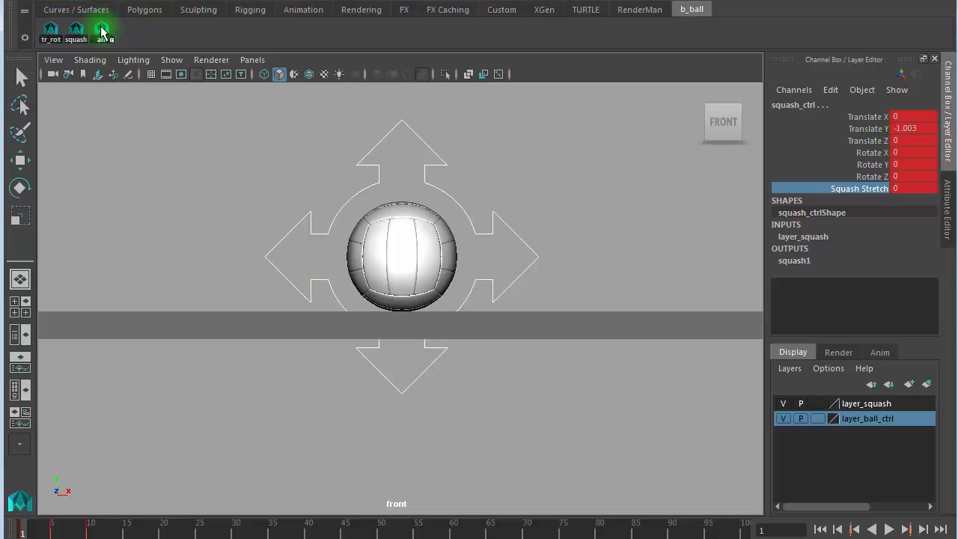
pyautogui.click(51, 533)
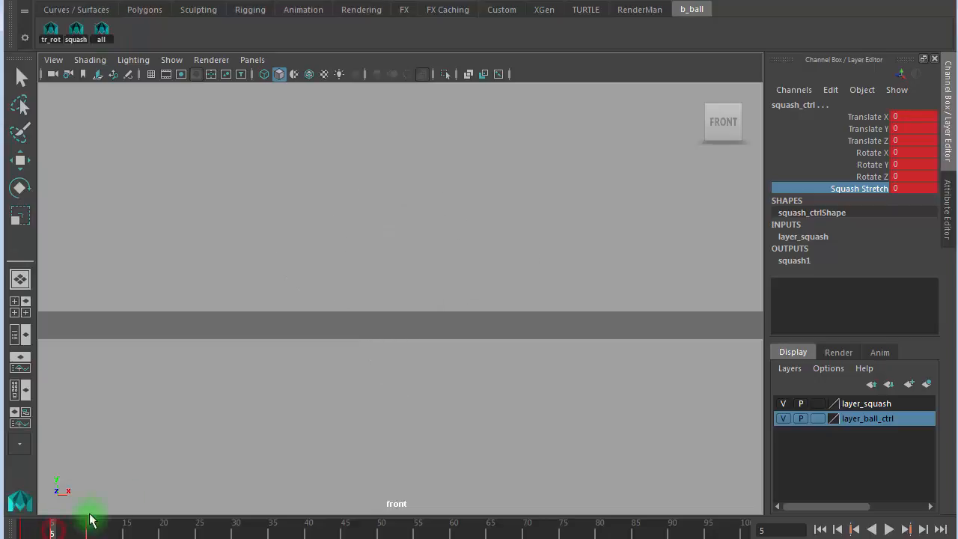
pyautogui.keyDown('alt'); pyautogui.moveTo(252, 287); pyautogui.dragTo(213, 272, button='right'); pyautogui.keyUp('alt')
pyautogui.keyDown('alt'); pyautogui.moveTo(498, 274); pyautogui.dragTo(187, 215, button='right'); pyautogui.keyUp('alt')
pyautogui.keyDown('alt'); pyautogui.moveTo(390, 207); pyautogui.dragTo(396, 387, button='middle'); pyautogui.keyUp('alt')
pyautogui.keyDown('alt'); pyautogui.moveTo(361, 302); pyautogui.dragTo(733, 318, button='right'); pyautogui.keyUp('alt')
# - Select only the squash control and check frames 11 and 1, zoomed in close on the ball
pyautogui.click(514, 254)
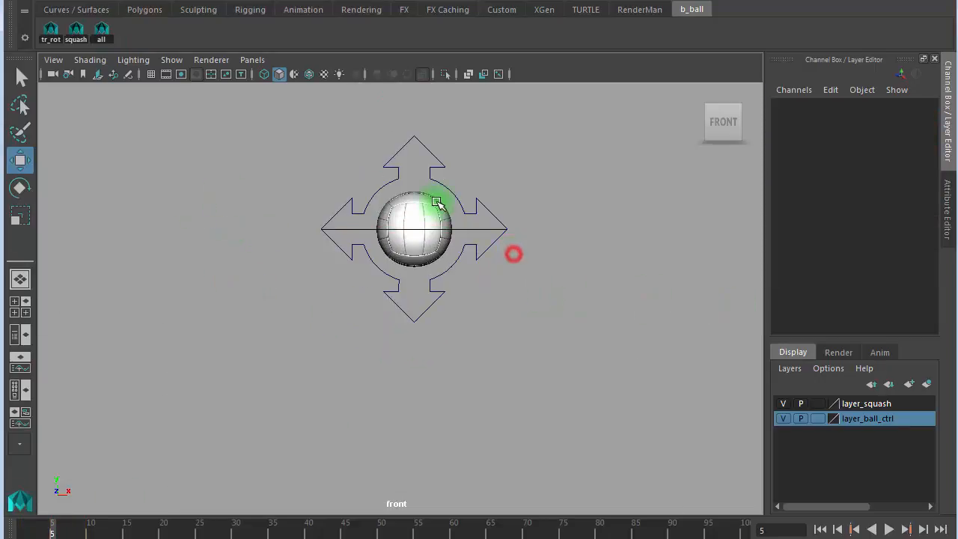
pyautogui.click(465, 241)
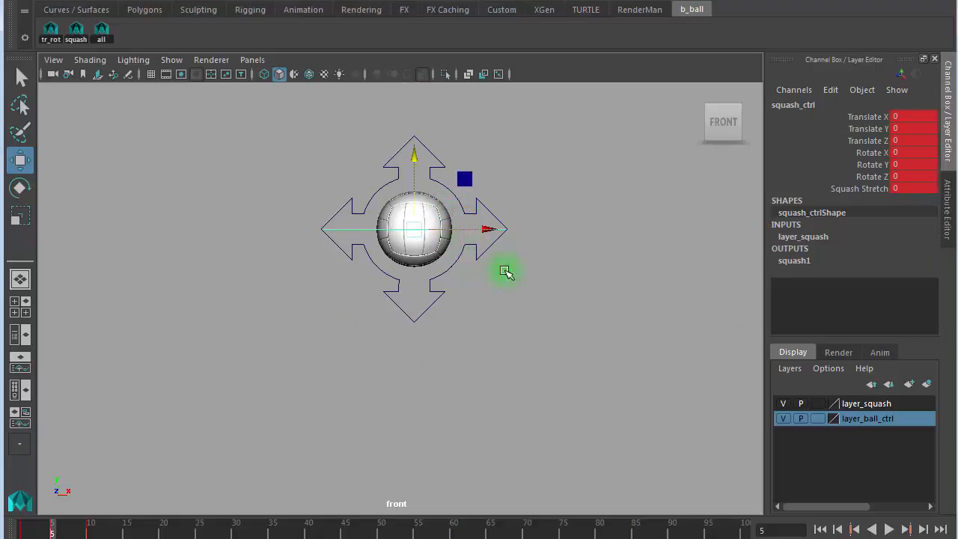
pyautogui.click(95, 532)
pyautogui.keyDown('alt'); pyautogui.moveTo(468, 372); pyautogui.dragTo(68, 255, button='right'); pyautogui.keyUp('alt')
pyautogui.keyDown('alt'); pyautogui.moveTo(322, 359); pyautogui.dragTo(376, 358, button='right'); pyautogui.keyUp('alt')
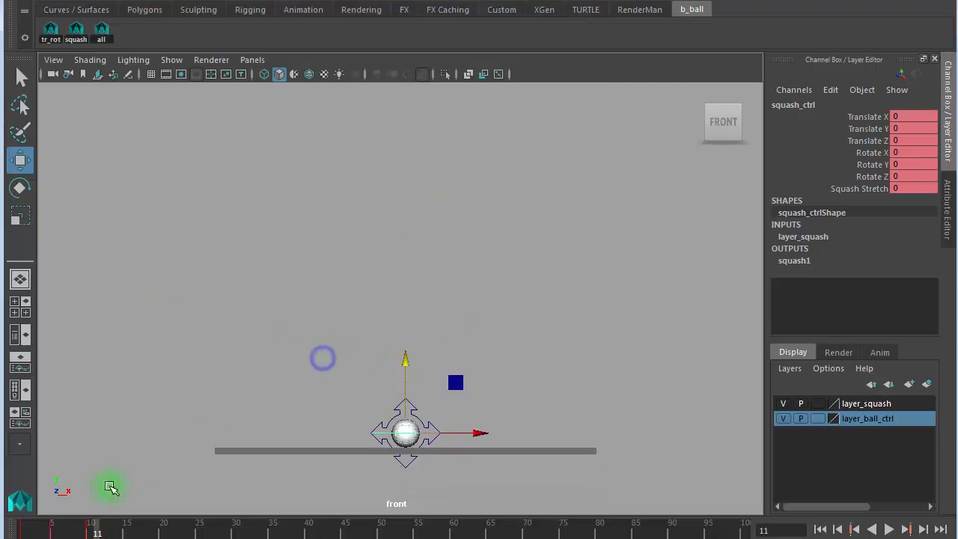
pyautogui.moveTo(39, 529); pyautogui.dragTo(23, 529)
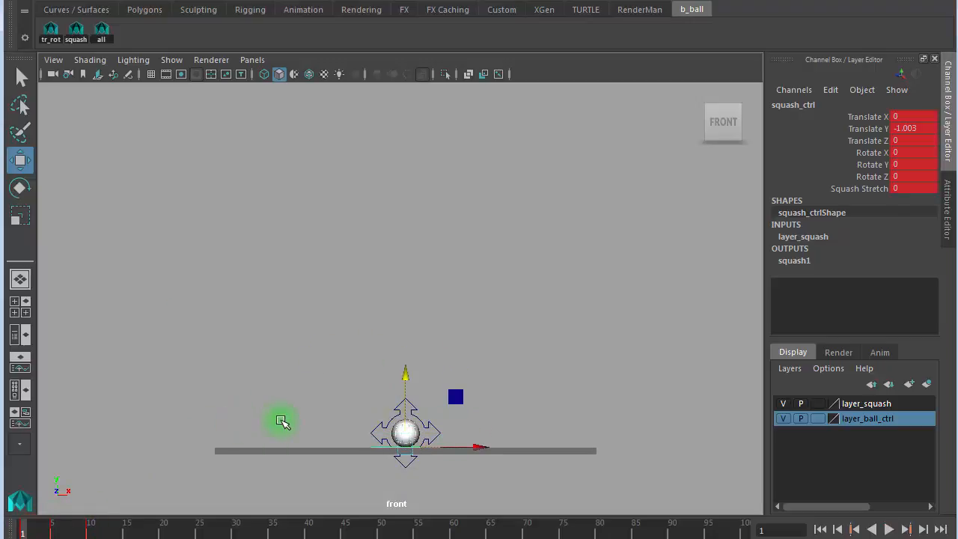
pyautogui.keyDown('alt'); pyautogui.moveTo(301, 411); pyautogui.dragTo(580, 362, button='right'); pyautogui.keyUp('alt')
pyautogui.keyDown('alt'); pyautogui.moveTo(476, 356); pyautogui.dragTo(477, 187, button='middle'); pyautogui.keyUp('alt')
pyautogui.keyDown('alt'); pyautogui.moveTo(257, 322); pyautogui.dragTo(909, 269, button='right'); pyautogui.keyUp('alt')
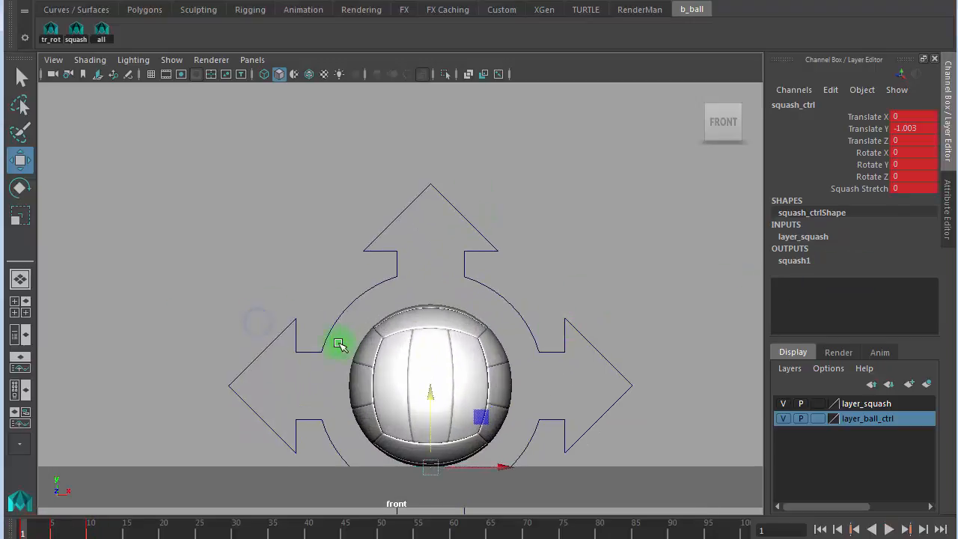
pyautogui.keyDown('alt'); pyautogui.moveTo(338, 344); pyautogui.dragTo(526, 325, button='right'); pyautogui.keyUp('alt')
pyautogui.keyDown('alt'); pyautogui.moveTo(517, 314); pyautogui.dragTo(459, 215, button='middle'); pyautogui.keyUp('alt')
pyautogui.keyDown('alt'); pyautogui.moveTo(245, 400); pyautogui.dragTo(289, 380, button='right'); pyautogui.keyUp('alt')
# - Play the animation, return to frame 1, and switch the view to wireframe
pyautogui.hotkey('alt', 'v')
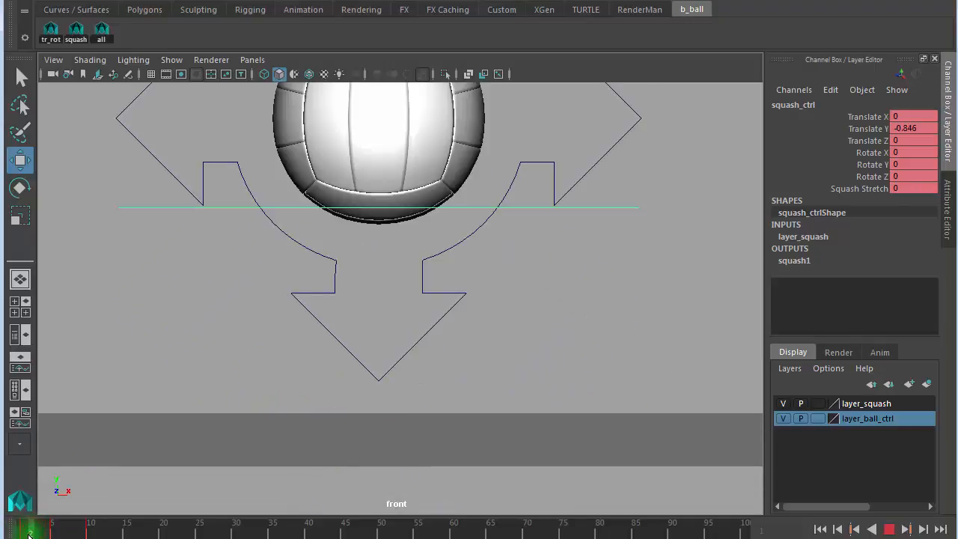
pyautogui.moveTo(30, 536); pyautogui.dragTo(22, 529)
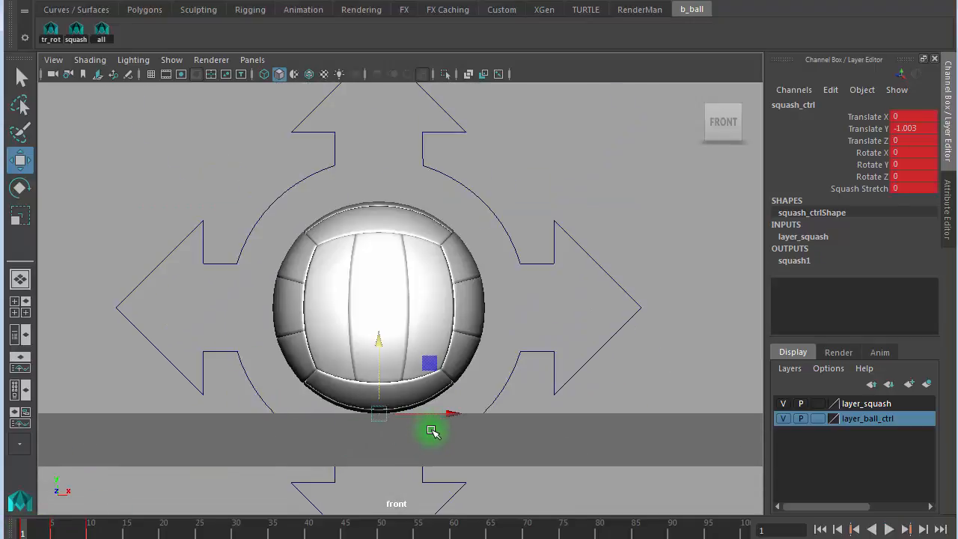
pyautogui.press('4')
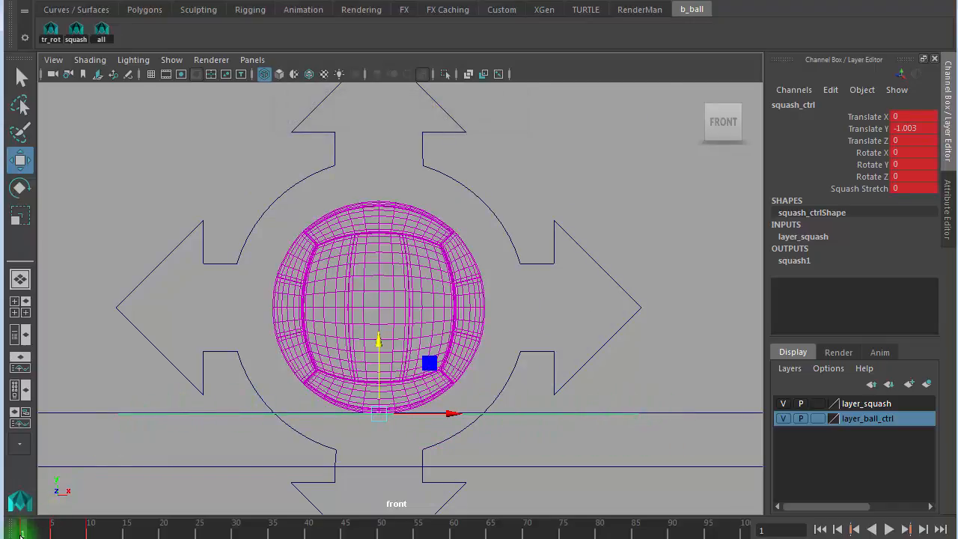
# - Select only ball_ctrl at frame 5 and zoom out to show the whole ground
pyautogui.moveTo(25, 531); pyautogui.dragTo(89, 533)
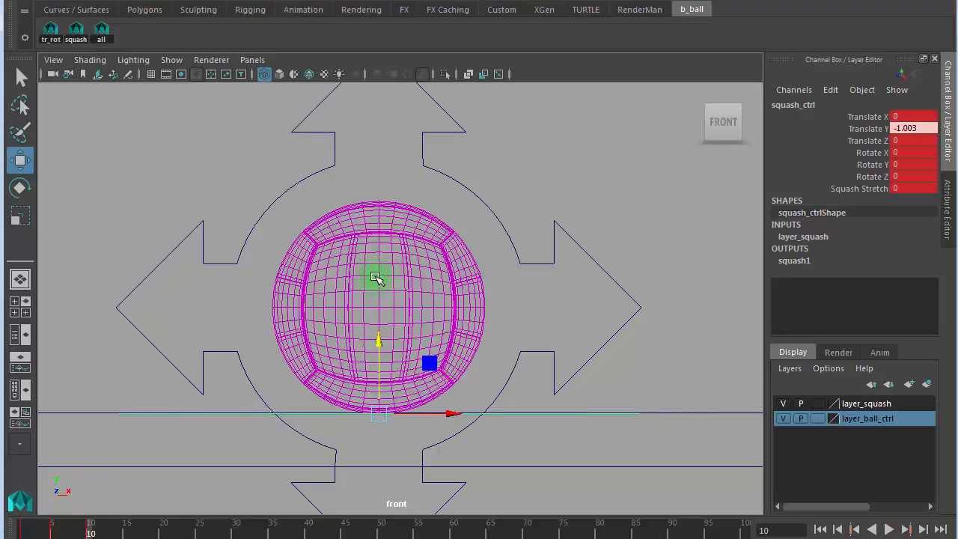
pyautogui.click(102, 30)
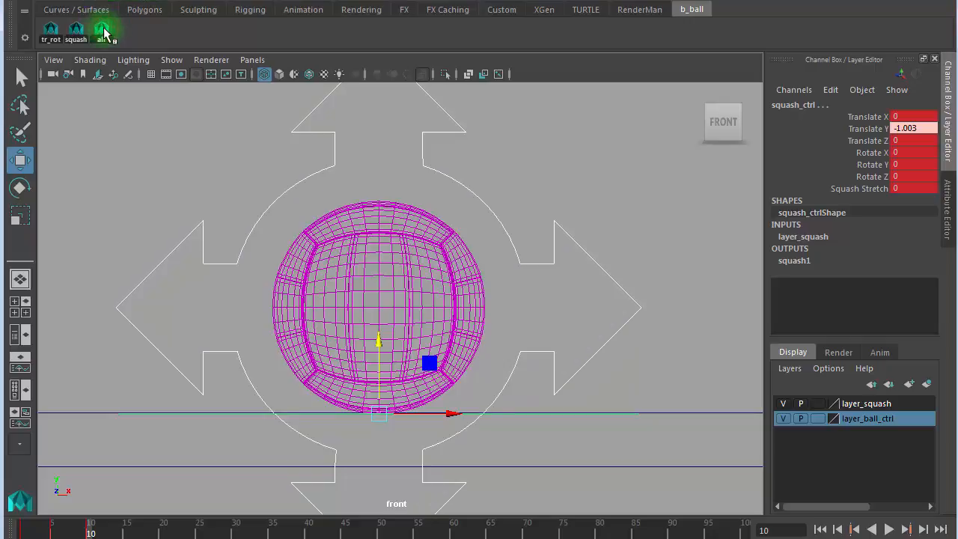
pyautogui.click(268, 209)
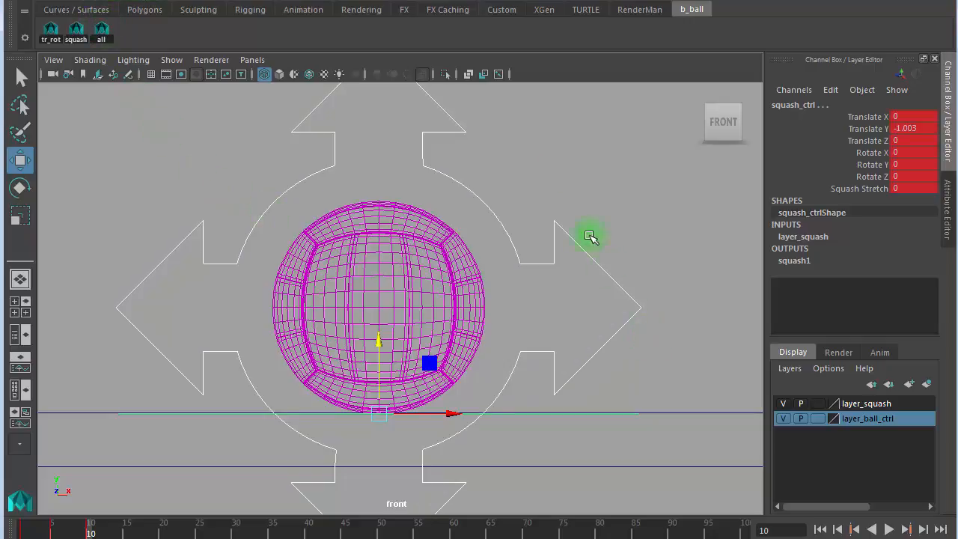
pyautogui.click(621, 174)
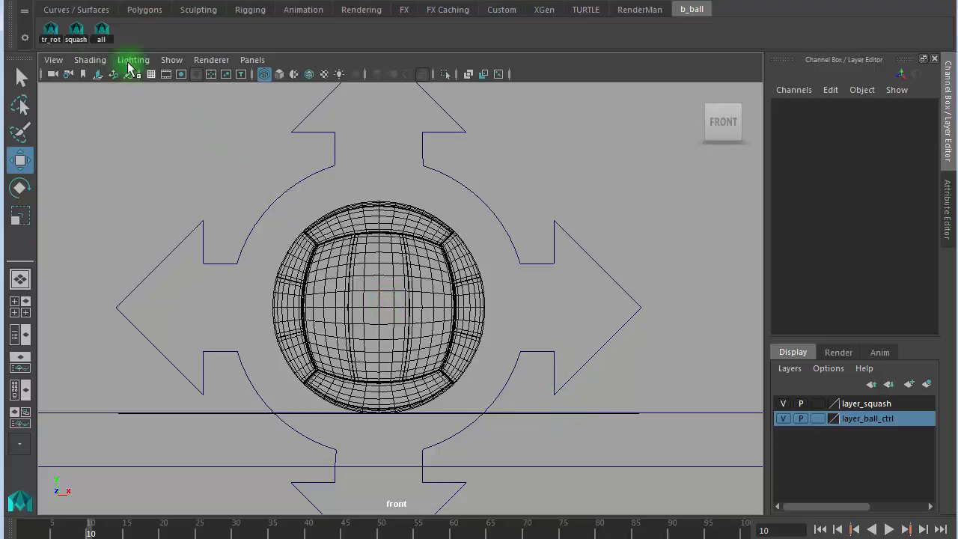
pyautogui.click(50, 30)
pyautogui.moveTo(88, 532); pyautogui.dragTo(51, 533)
pyautogui.keyDown('alt'); pyautogui.moveTo(380, 344); pyautogui.dragTo(11, 220, button='right'); pyautogui.keyUp('alt')
pyautogui.keyDown('alt'); pyautogui.moveTo(341, 202); pyautogui.dragTo(269, 201, button='right'); pyautogui.keyUp('alt')
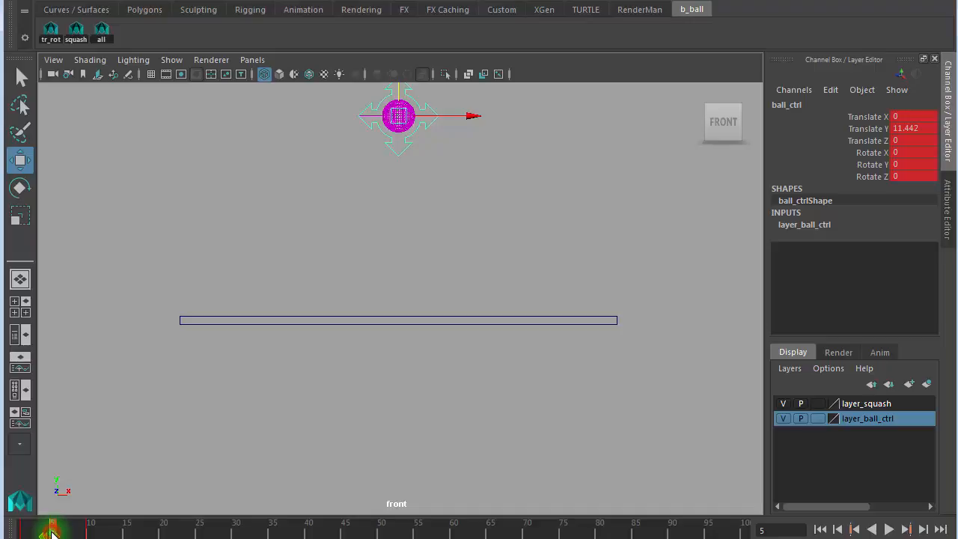
# - Move ball_ctrl's top-of-arc key from frame 5 to frame 30, frame the control, and play back
pyautogui.keyDown('shift'); pyautogui.moveTo(51, 531); pyautogui.dragTo(265, 533); pyautogui.keyUp('shift')
pyautogui.click(449, 410)
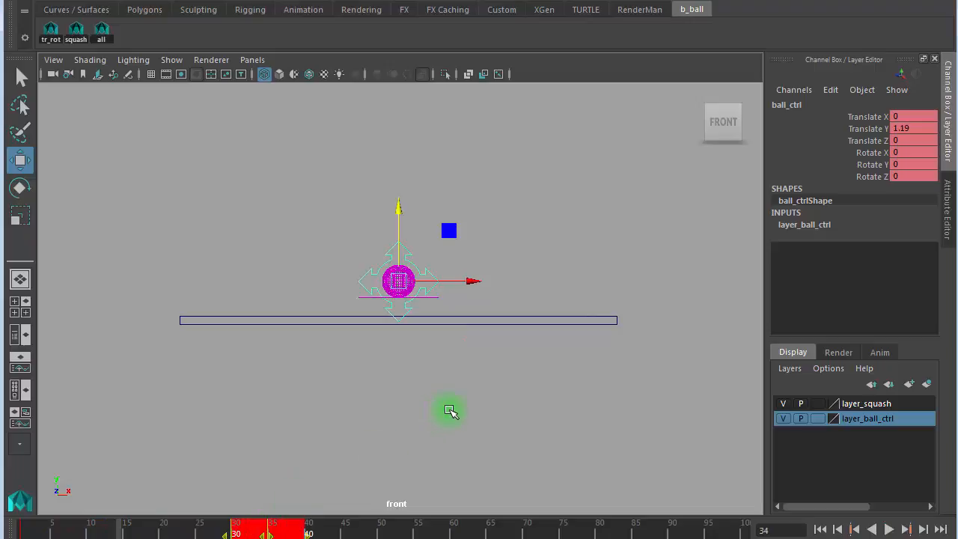
pyautogui.click(210, 464)
pyautogui.click(400, 212)
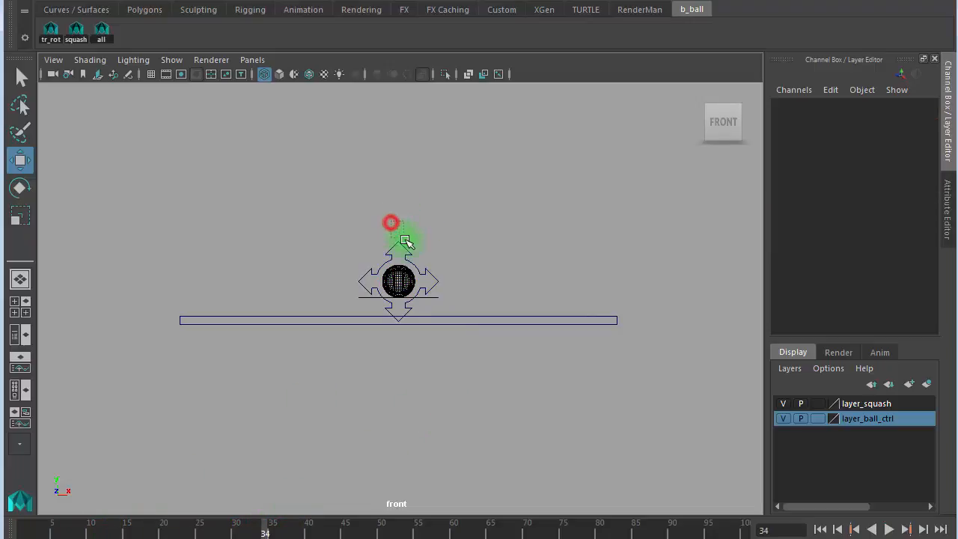
pyautogui.click(399, 263)
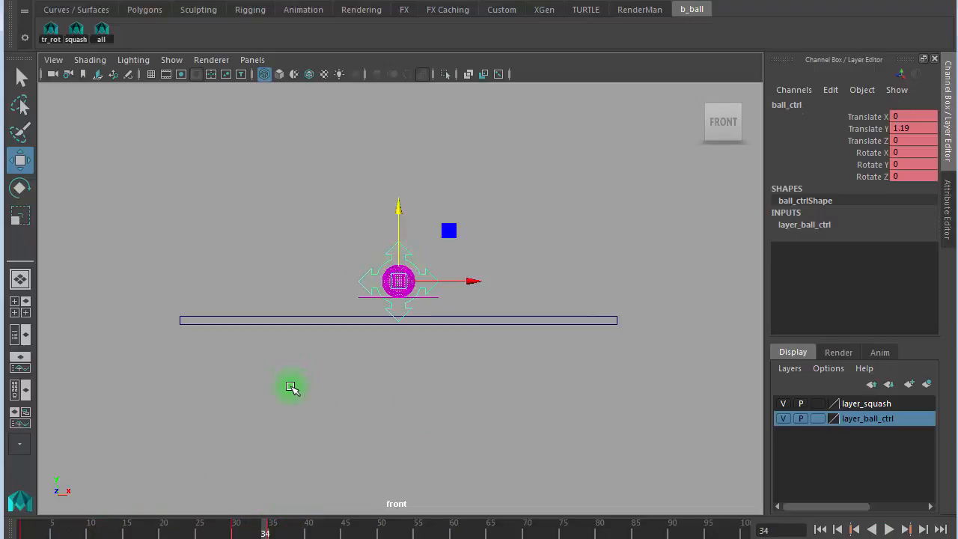
pyautogui.press(',')
pyautogui.press(',')
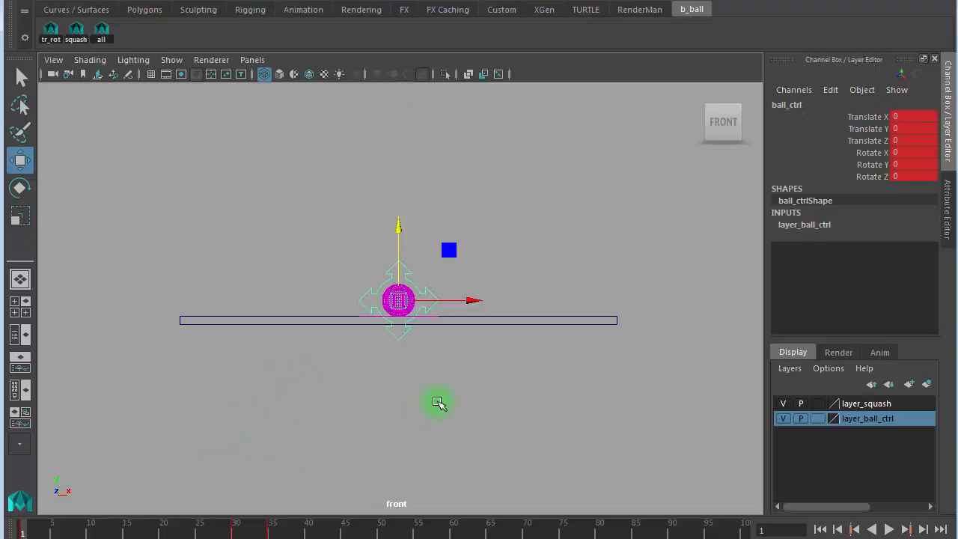
pyautogui.press('f')
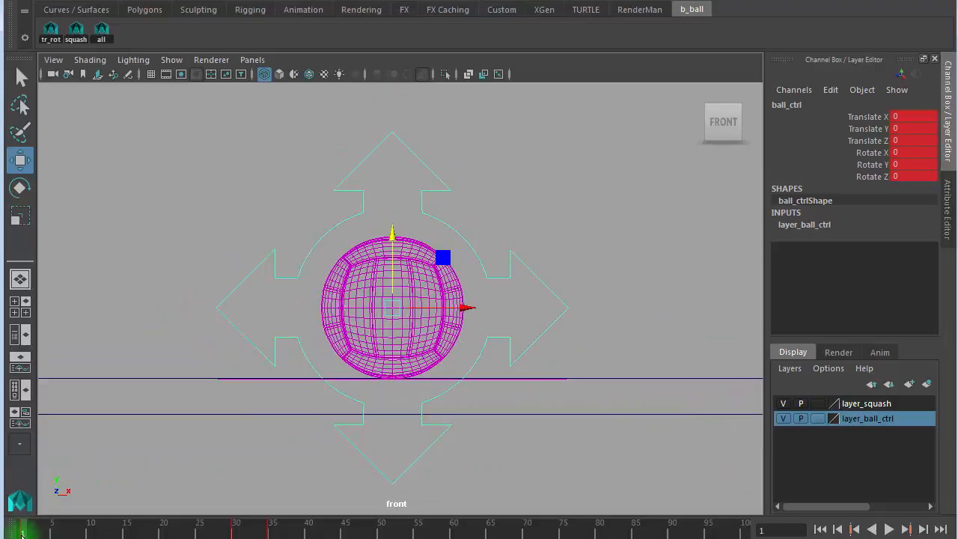
pyautogui.hotkey('alt', 'v')
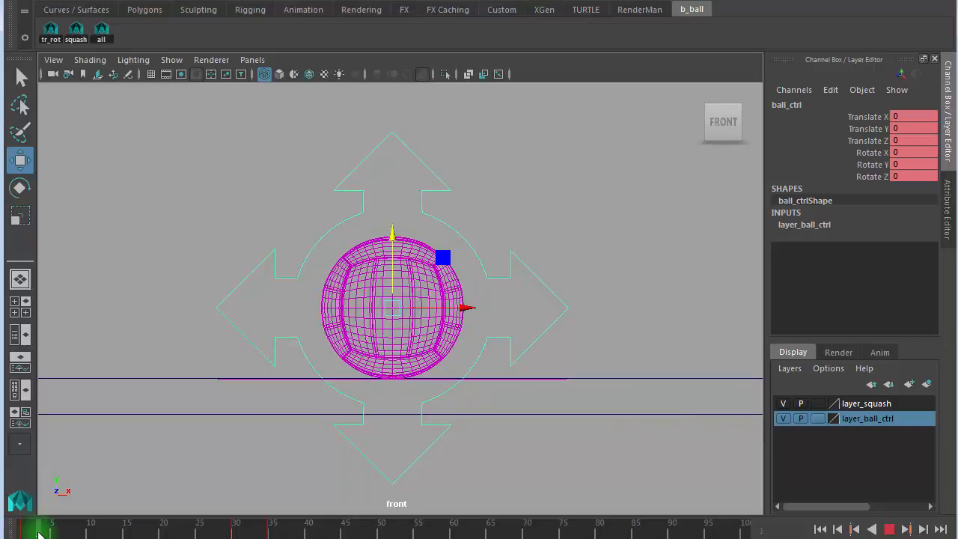
pyautogui.hotkey('alt', 'v')
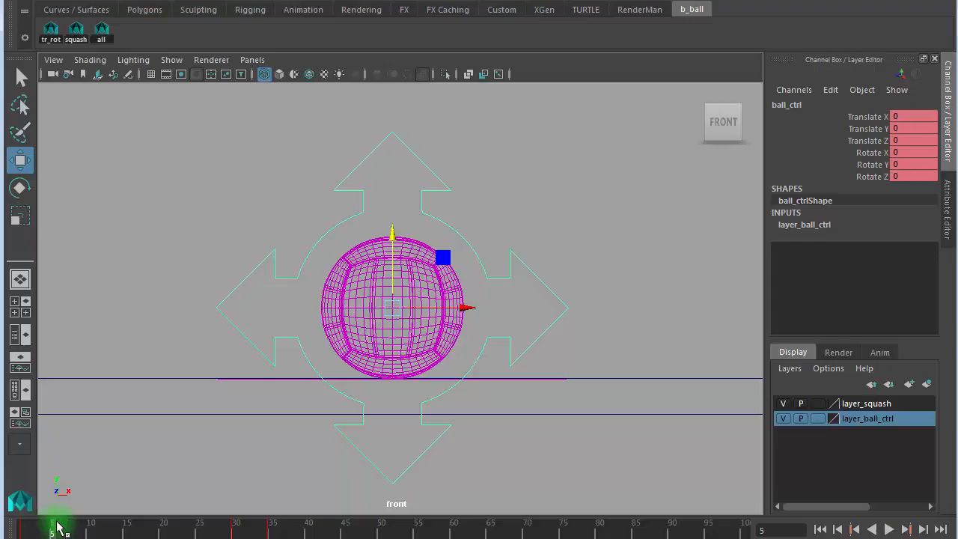
# - Set squash_ctrl's Squash Stretch to -0.15 at frame 5, then deselect and show shaded display
pyautogui.click(78, 39)
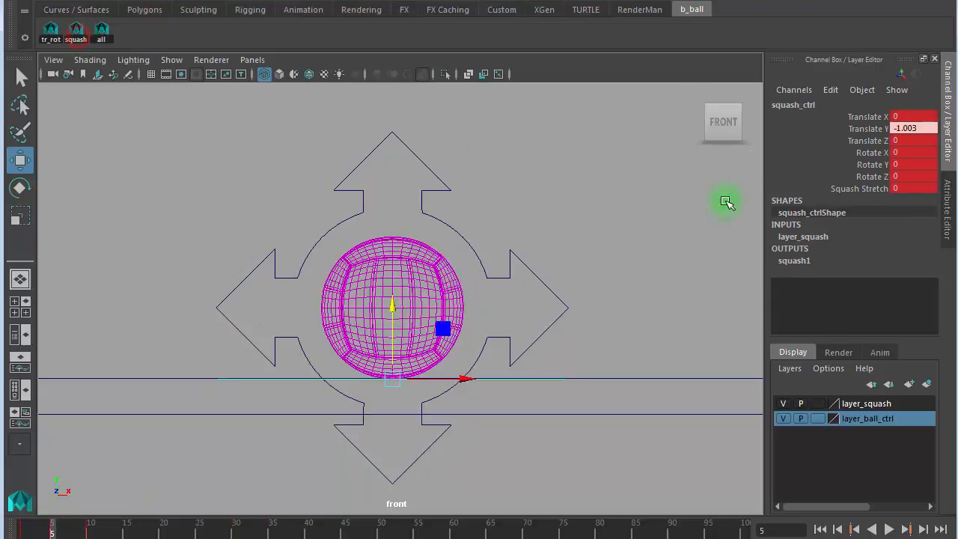
pyautogui.click(866, 189)
pyautogui.moveTo(624, 249)
pyautogui.mouseDown(button='middle')
pyautogui.moveTo(610, 247)
pyautogui.moveTo(620, 248)
pyautogui.mouseUp(button='middle')
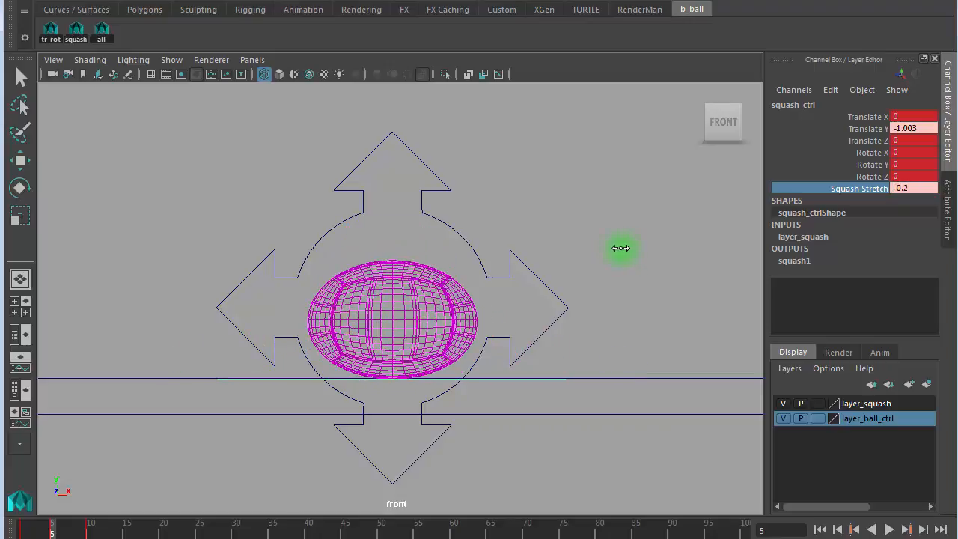
pyautogui.moveTo(621, 247); pyautogui.dragTo(611, 247, button='middle')
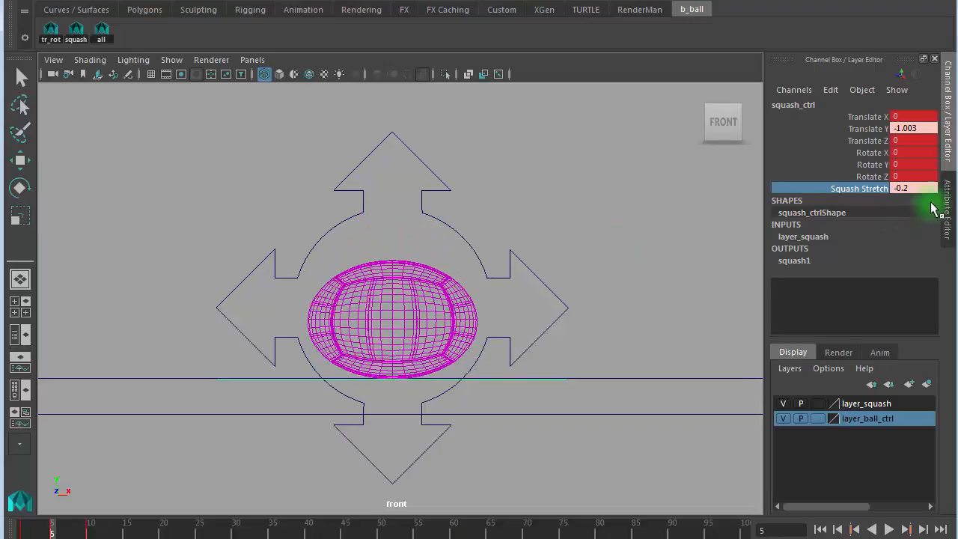
pyautogui.click(931, 192)
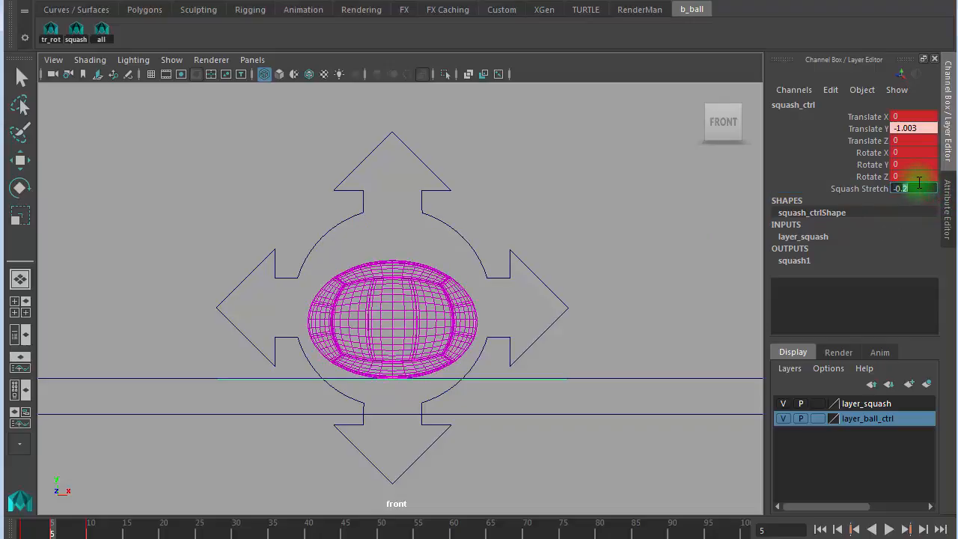
pyautogui.press('Return')
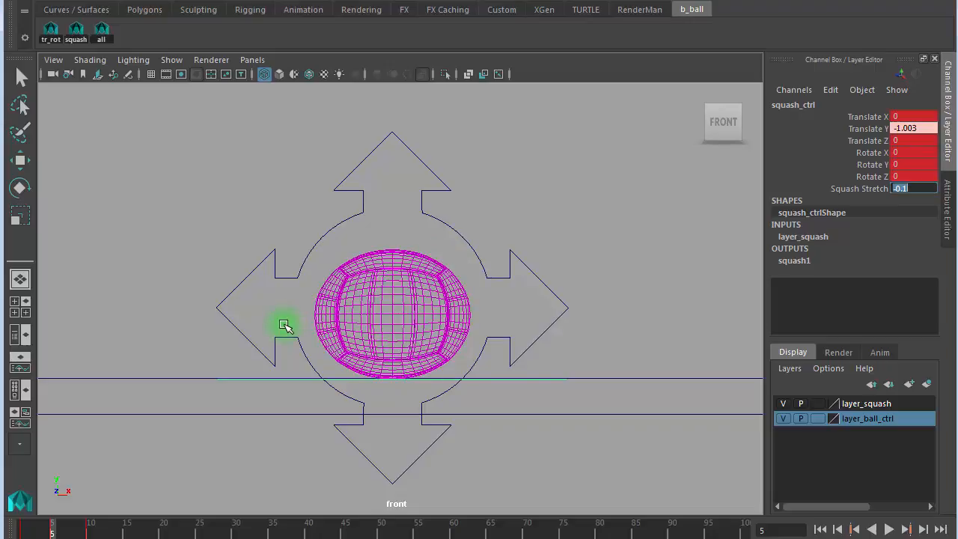
pyautogui.click(925, 186)
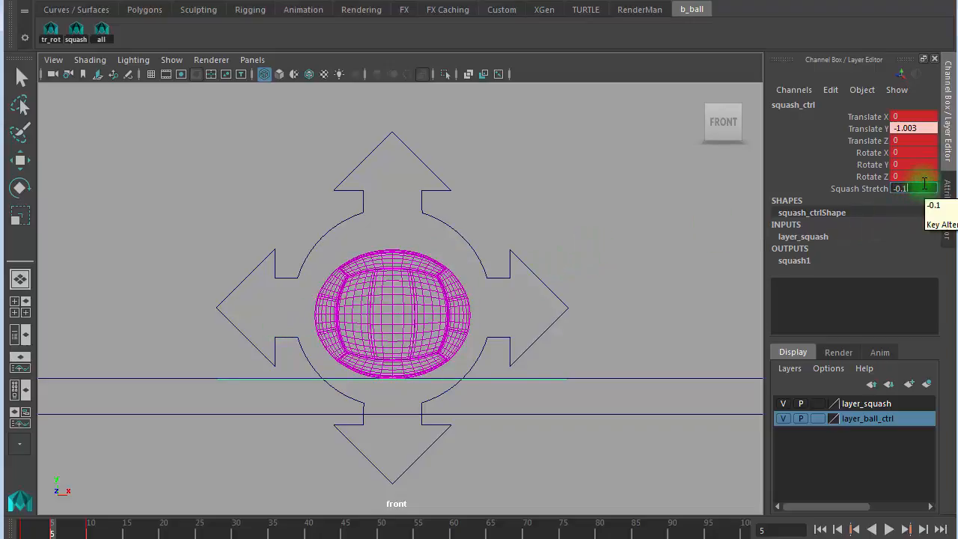
pyautogui.write('5')
pyautogui.press('Return')
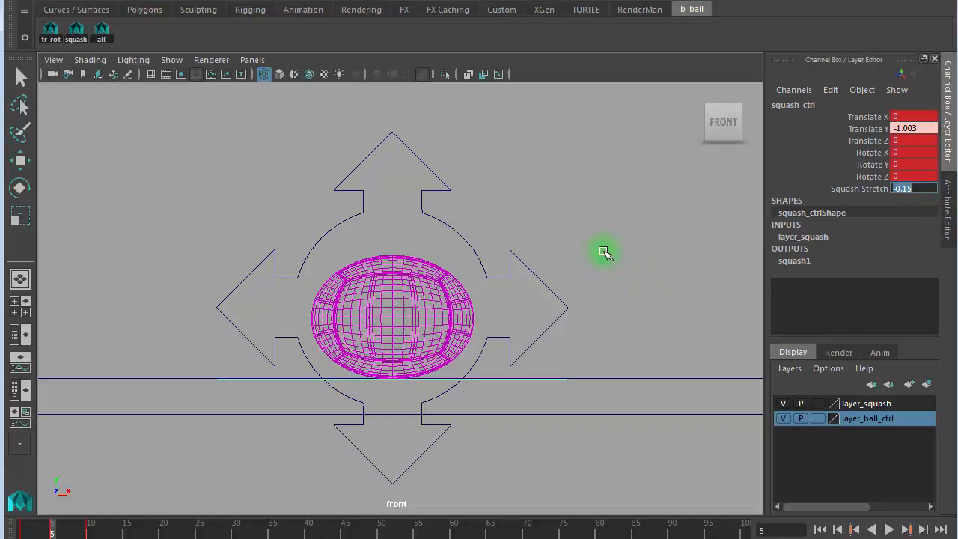
pyautogui.click(571, 235)
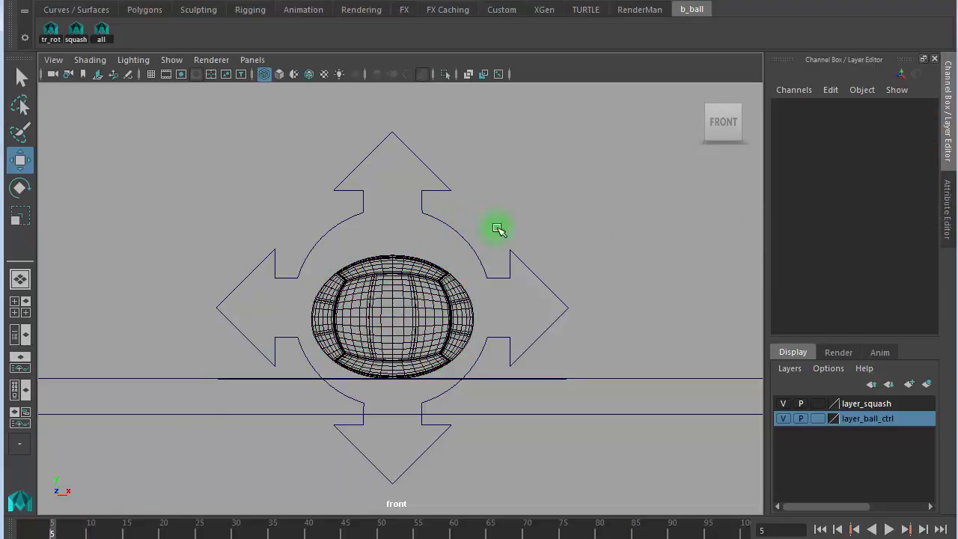
pyautogui.press('5')
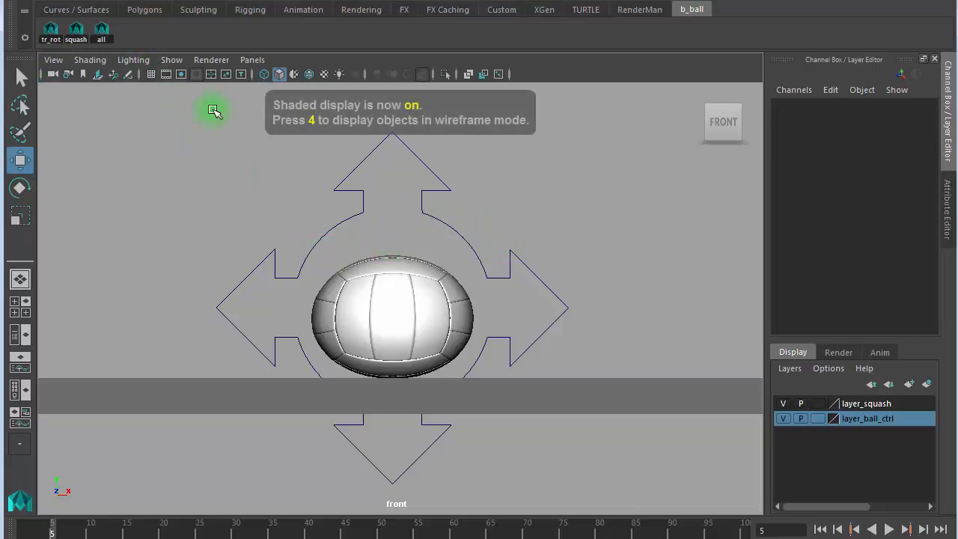
# - Key the squashed pose on all rig controls at frame 5, then switch to wireframe display
pyautogui.click(101, 33)
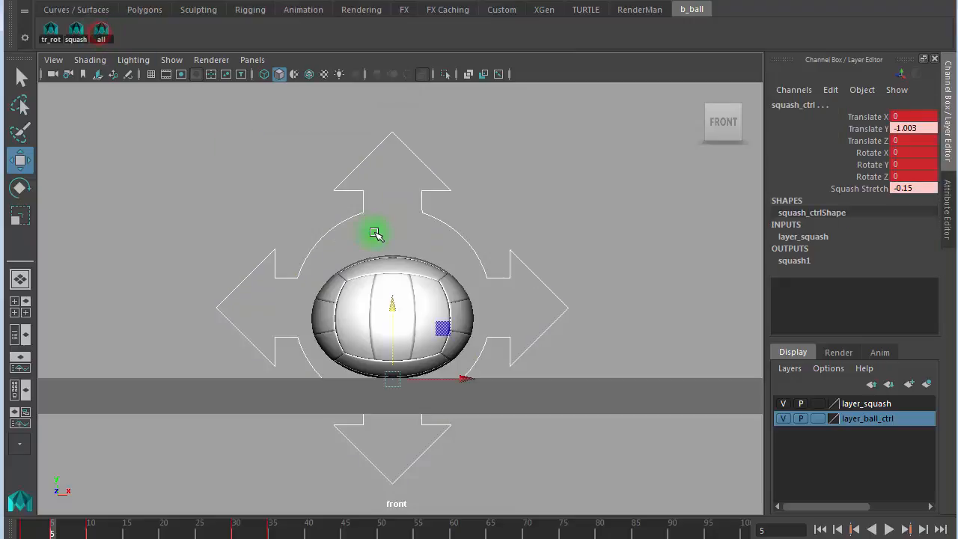
pyautogui.press('s')
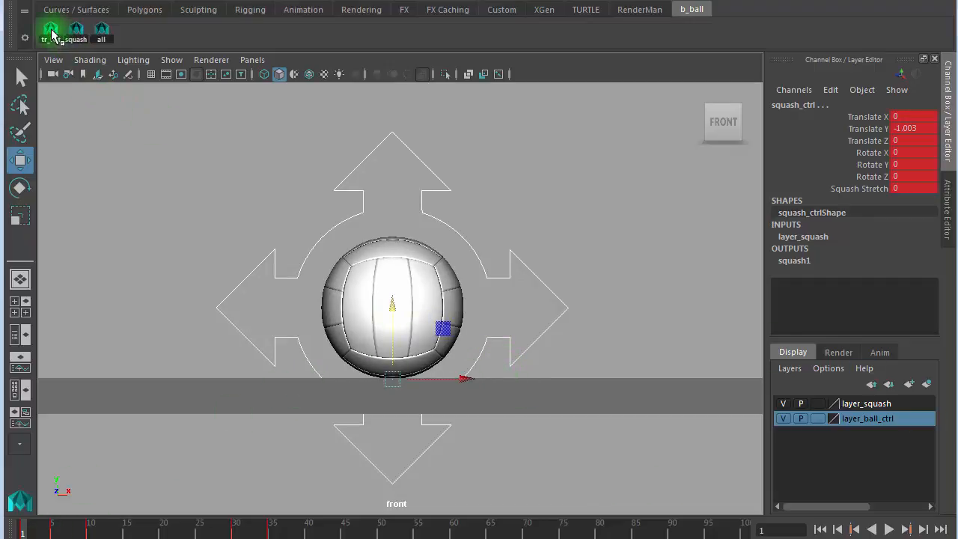
pyautogui.click(50, 31)
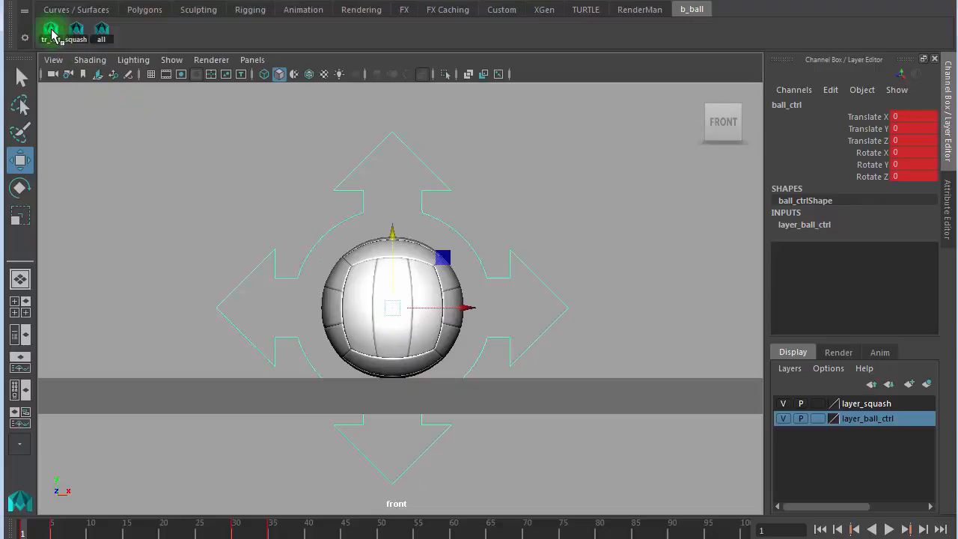
pyautogui.click(77, 31)
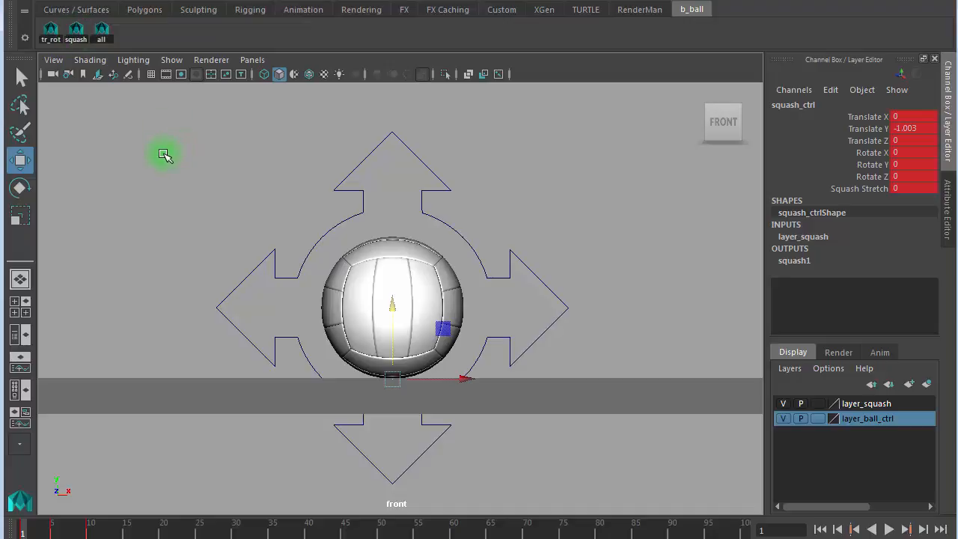
pyautogui.hotkey('ctrl', 'z')
pyautogui.hotkey('ctrl', 'z')
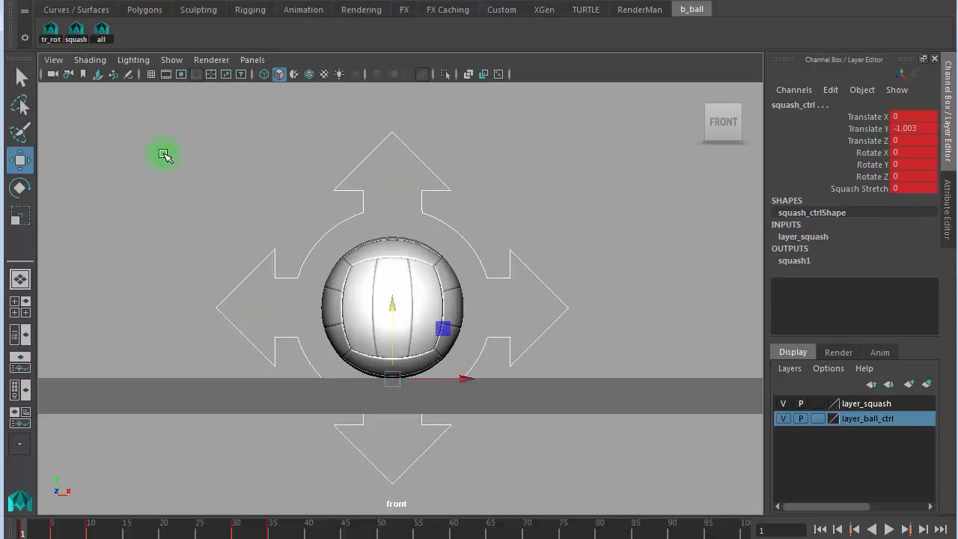
pyautogui.hotkey('ctrl', 'z')
pyautogui.hotkey('ctrl', 'z')
pyautogui.hotkey('ctrl', 'z')
pyautogui.hotkey('ctrl', 'z')
pyautogui.hotkey('ctrl', 'z')
pyautogui.hotkey('ctrl', 'z')
pyautogui.hotkey('ctrl', 'z')
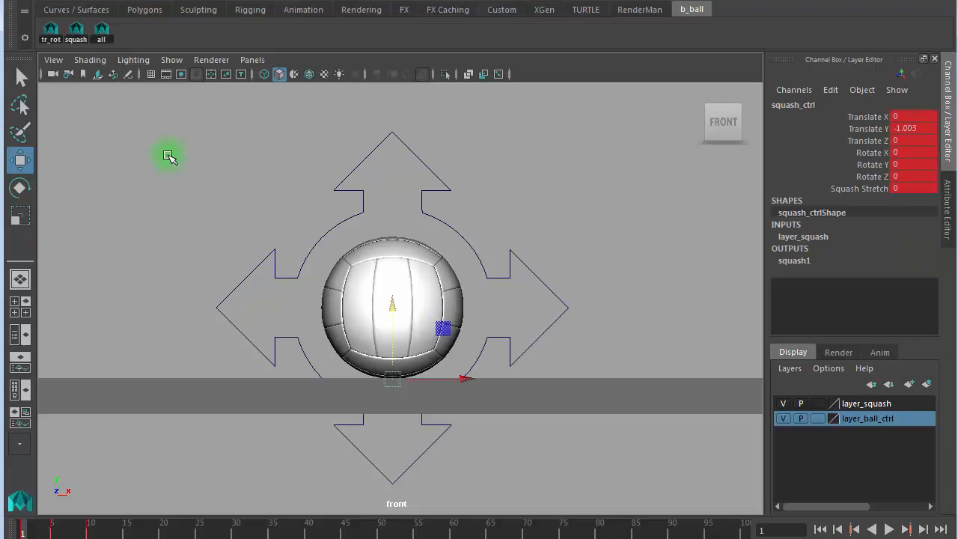
pyautogui.hotkey('ctrl', 'z')
pyautogui.click(121, 451)
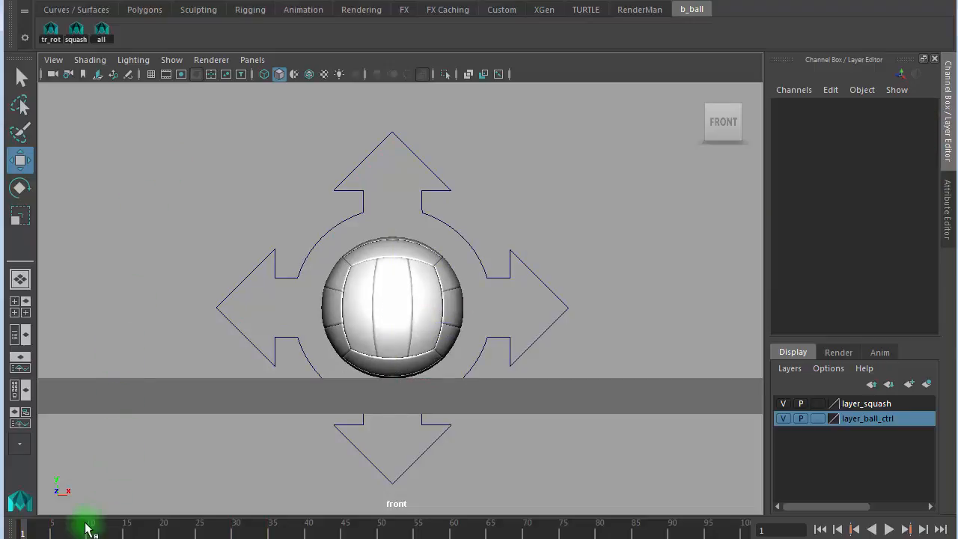
pyautogui.click(101, 30)
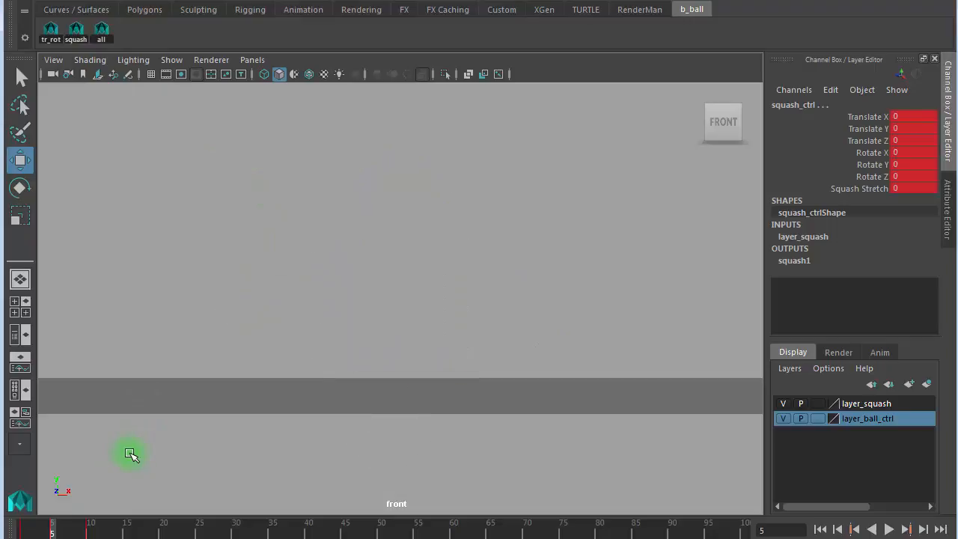
pyautogui.click(101, 31)
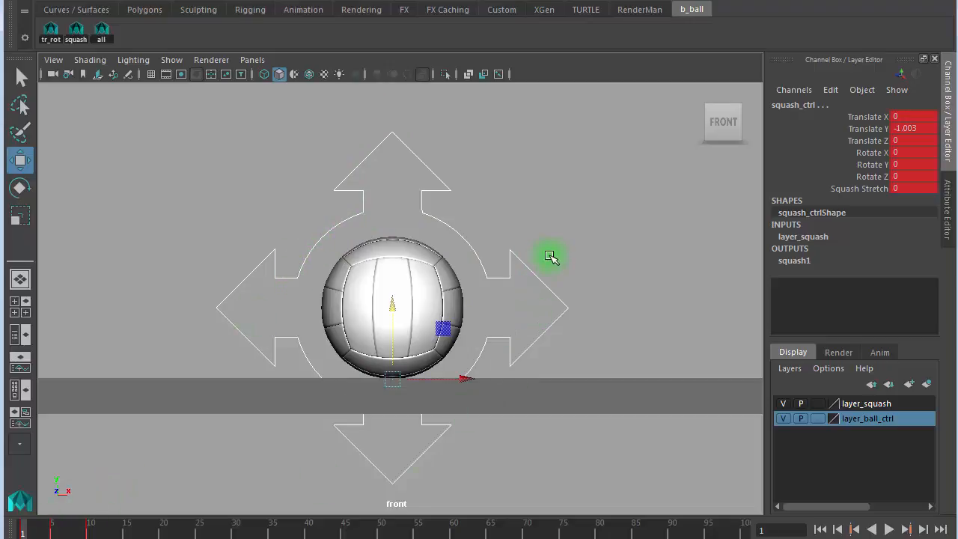
pyautogui.press('4')
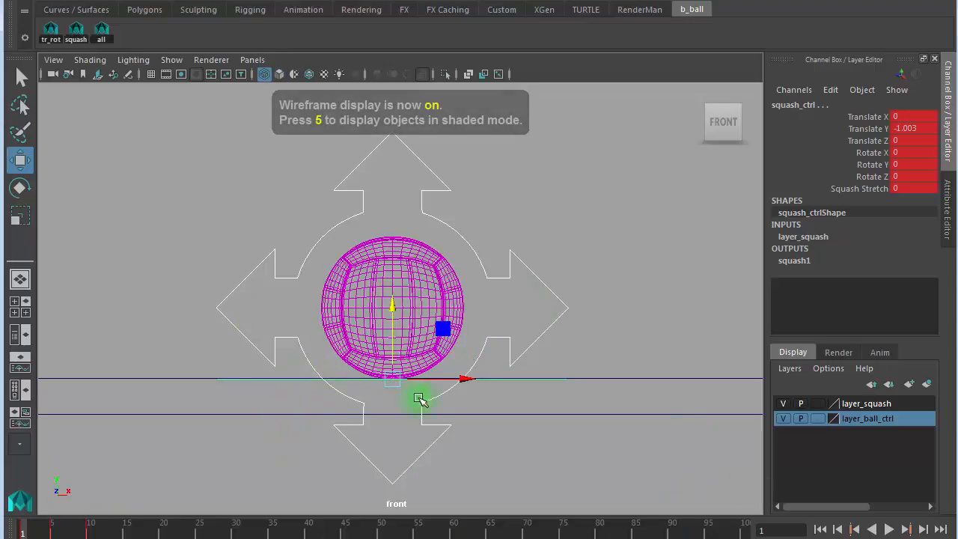
pyautogui.press('.')
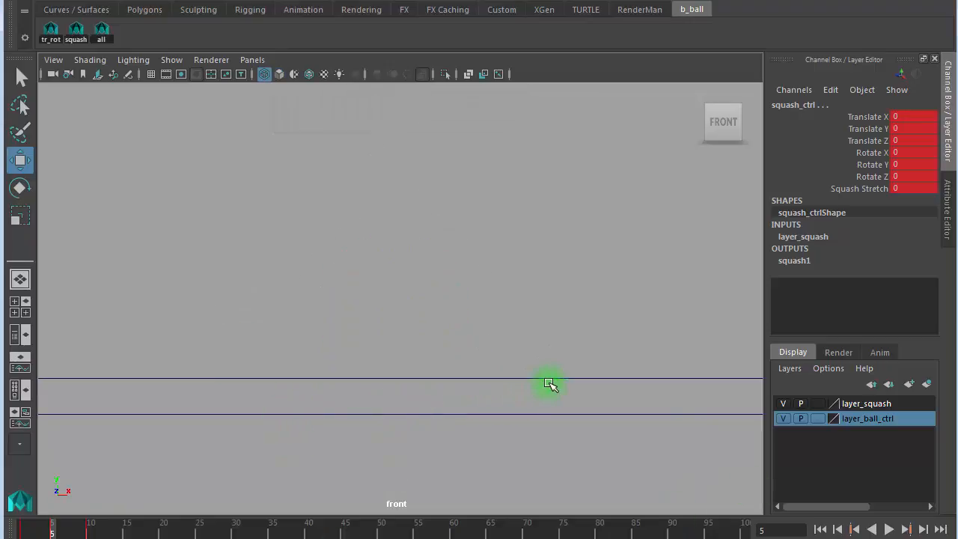
pyautogui.scroll(-4, 477, 276)
pyautogui.scroll(1, 478, 276)
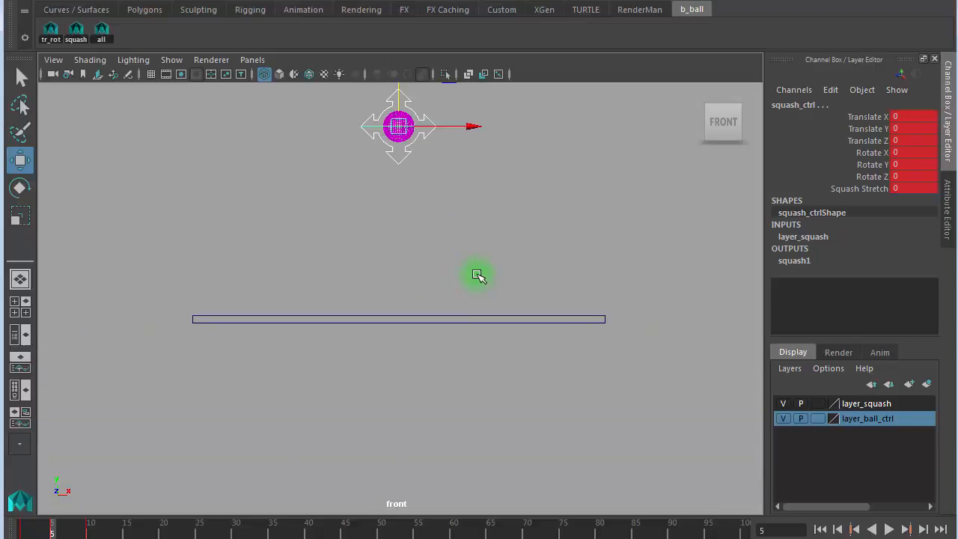
pyautogui.press('.')
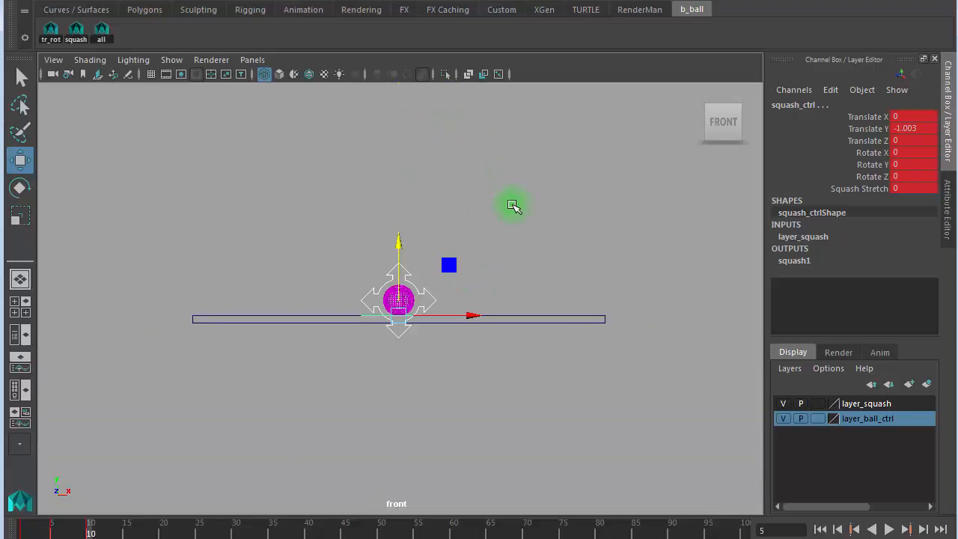
pyautogui.scroll(3, 449, 314)
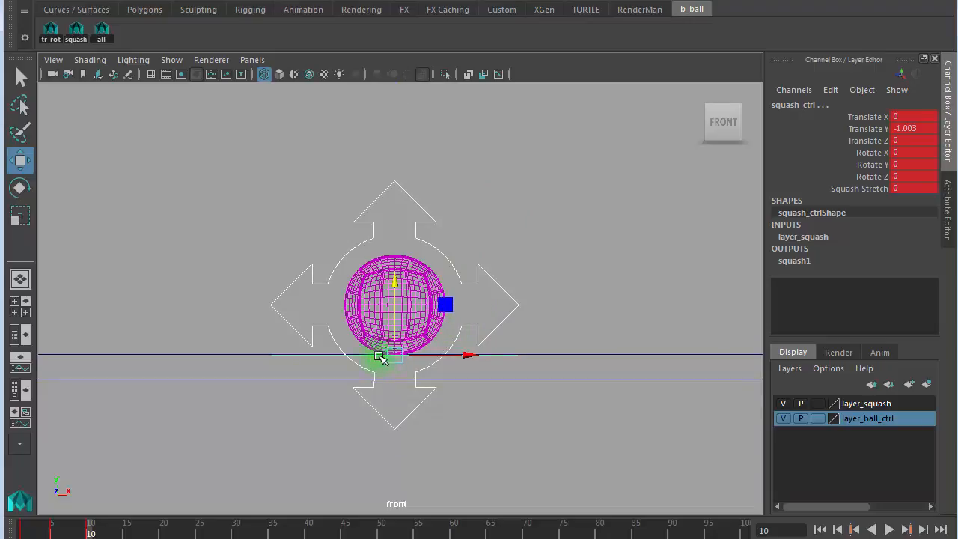
pyautogui.hotkey('alt', 'shift', 'v')
pyautogui.press('.')
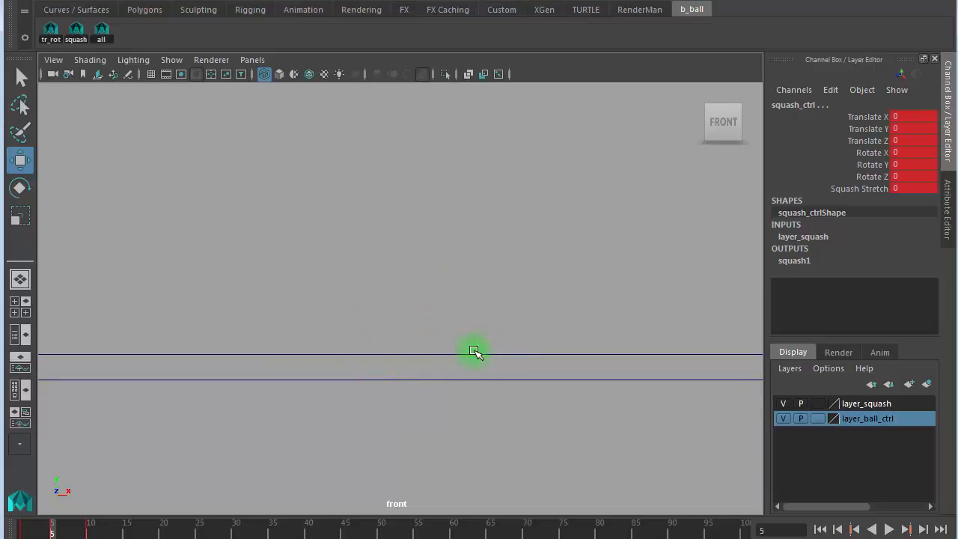
pyautogui.press(',')
pyautogui.press('.')
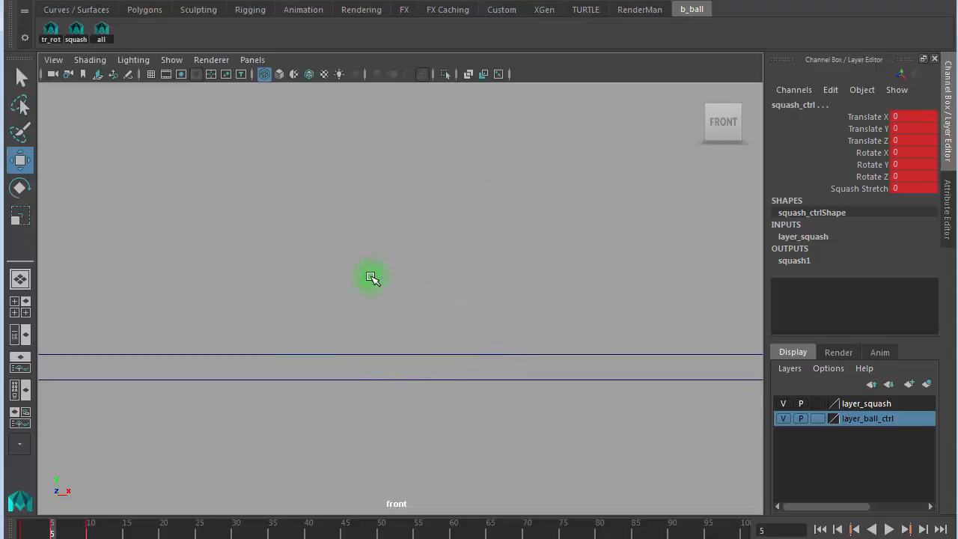
pyautogui.press('.')
pyautogui.press(',')
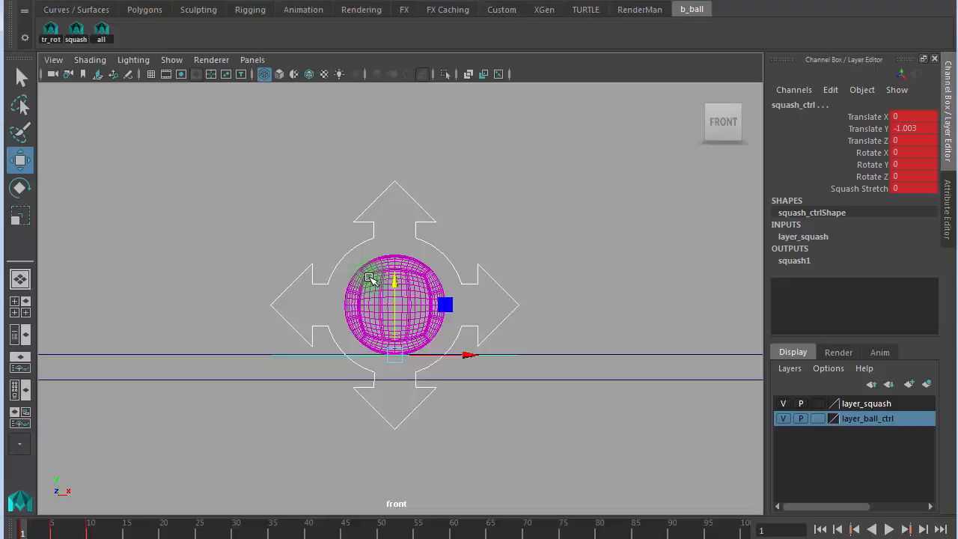
pyautogui.click(179, 122)
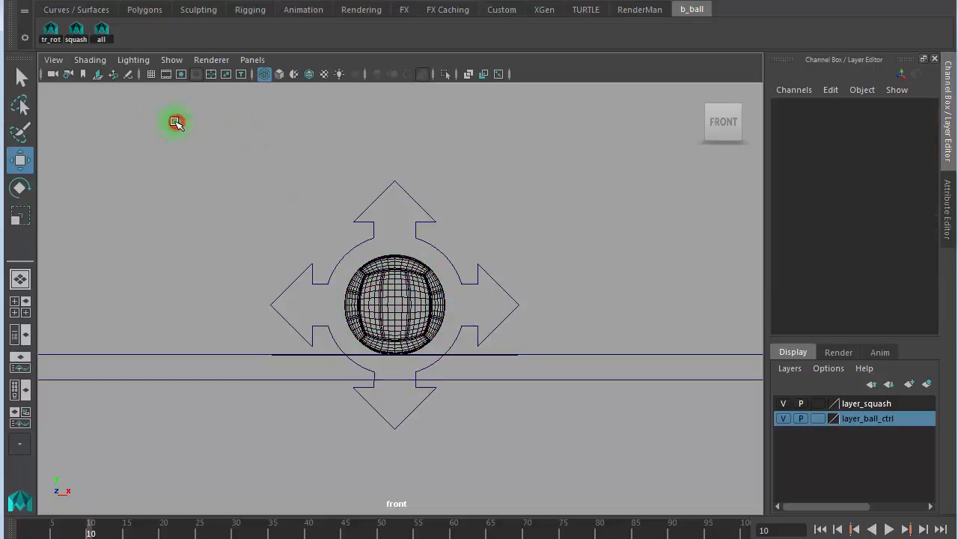
pyautogui.click(101, 32)
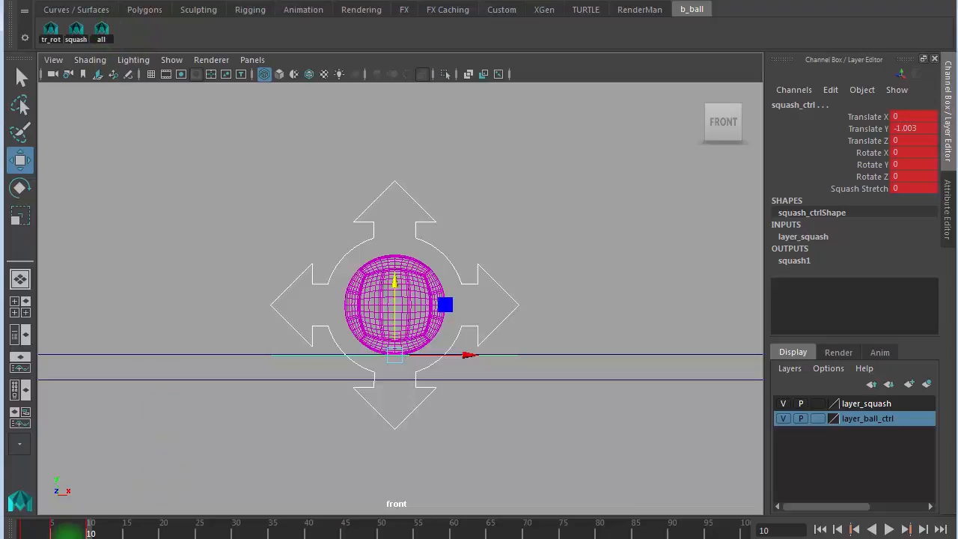
pyautogui.click(52, 532)
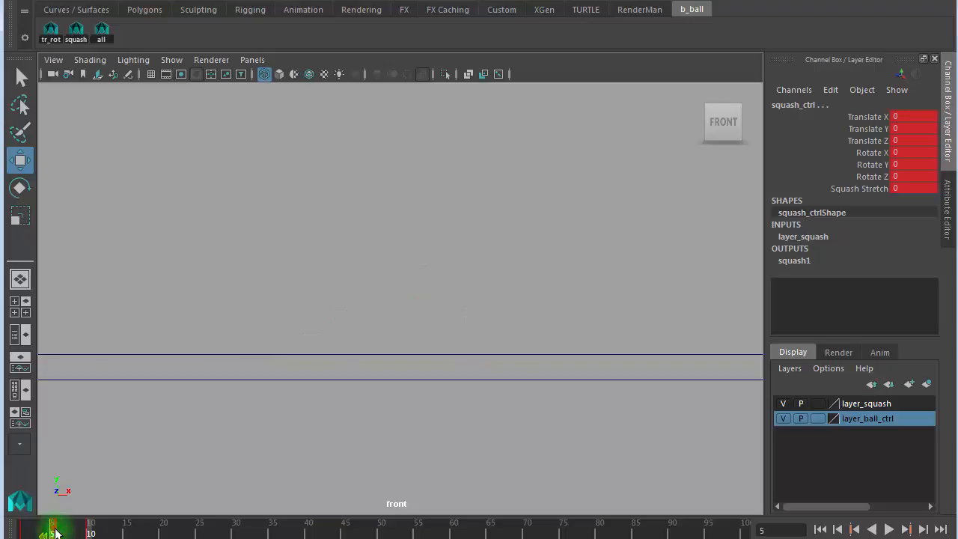
pyautogui.keyDown('shift'); pyautogui.moveTo(55, 531); pyautogui.dragTo(607, 534); pyautogui.keyUp('shift')
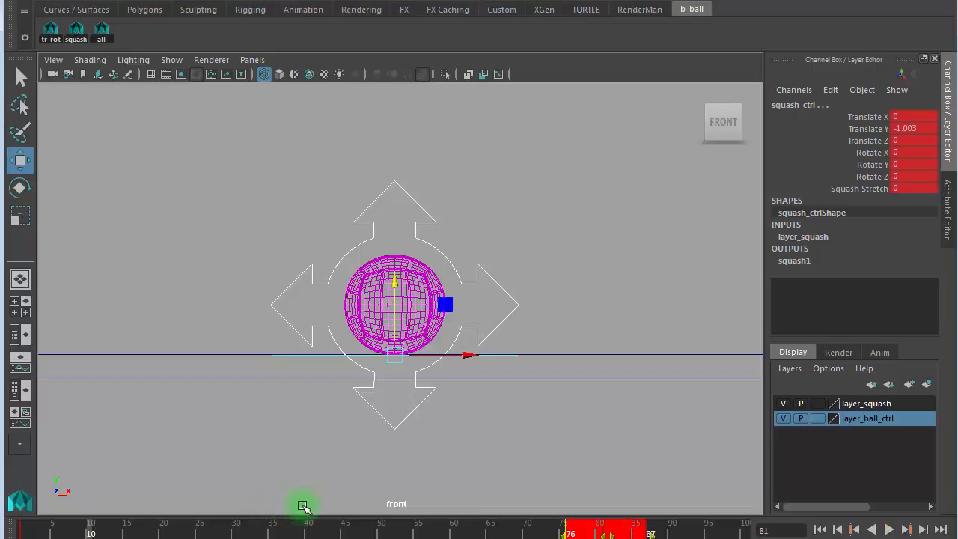
pyautogui.click(164, 487)
pyautogui.click(395, 212)
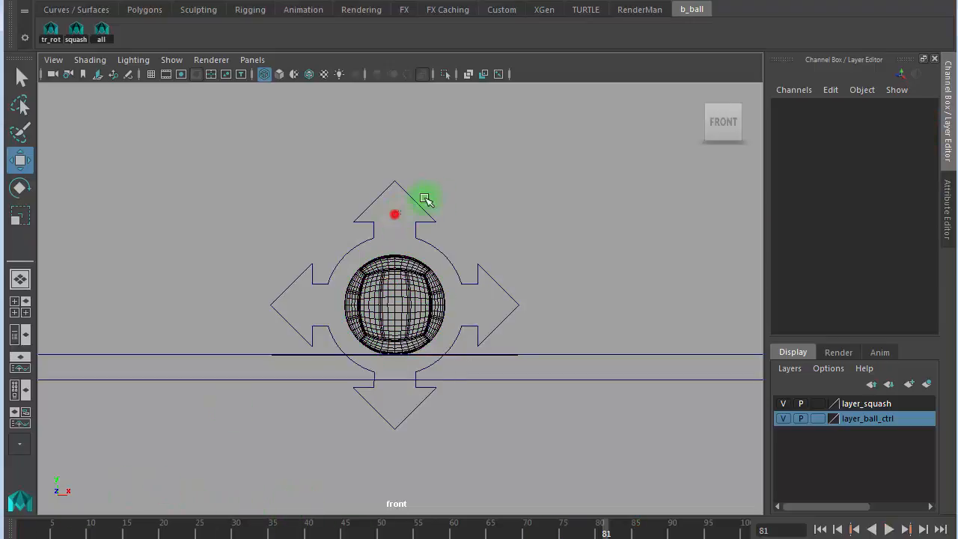
# - Set squash_ctrl's Squash Stretch to -0.15 to flatten the ball at frame 5
pyautogui.click(33, 532)
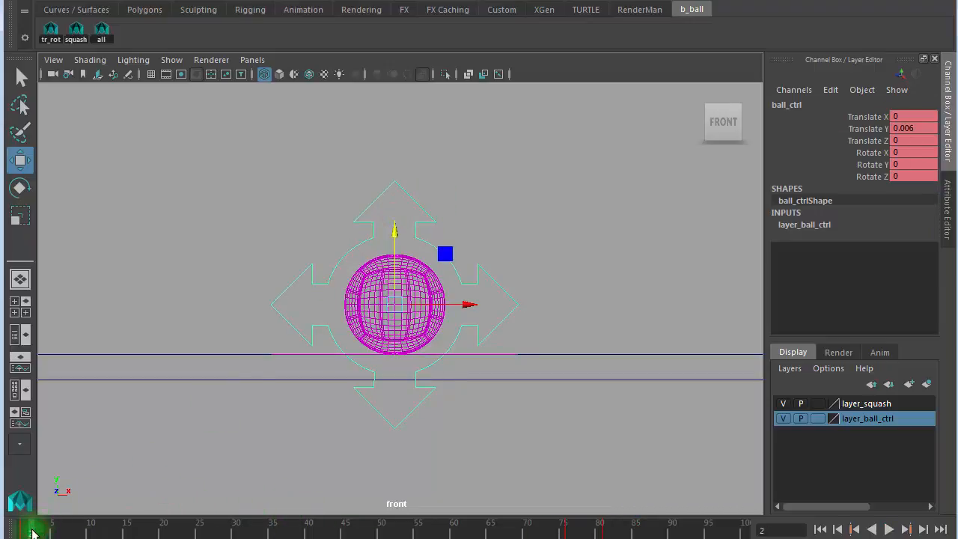
pyautogui.press(',')
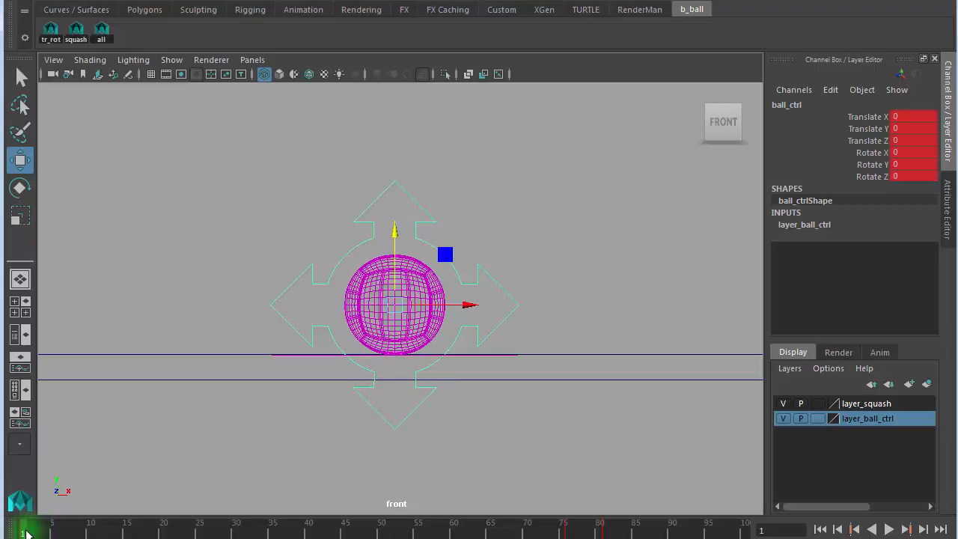
pyautogui.moveTo(25, 533)
pyautogui.mouseDown()
pyautogui.moveTo(62, 533)
pyautogui.moveTo(52, 533)
pyautogui.mouseUp()
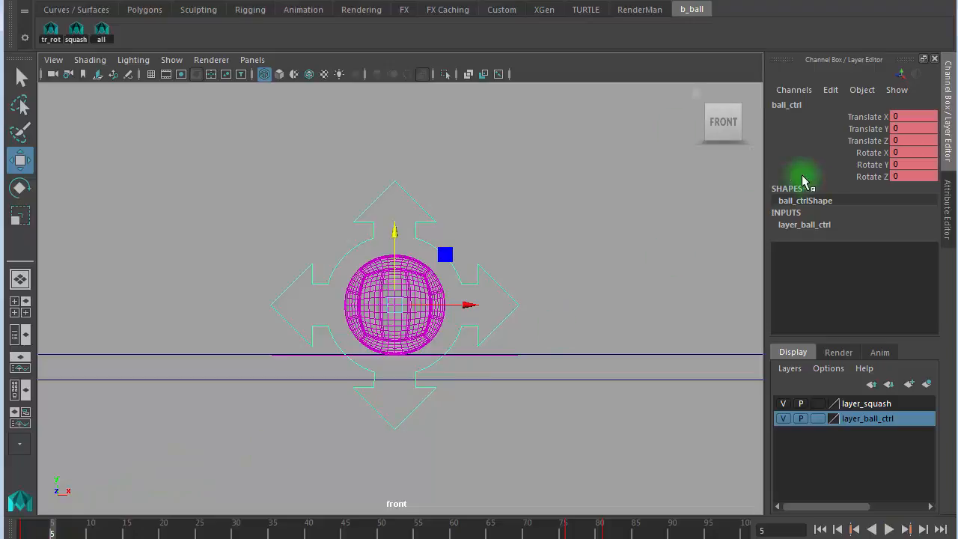
pyautogui.click(76, 30)
pyautogui.click(879, 191)
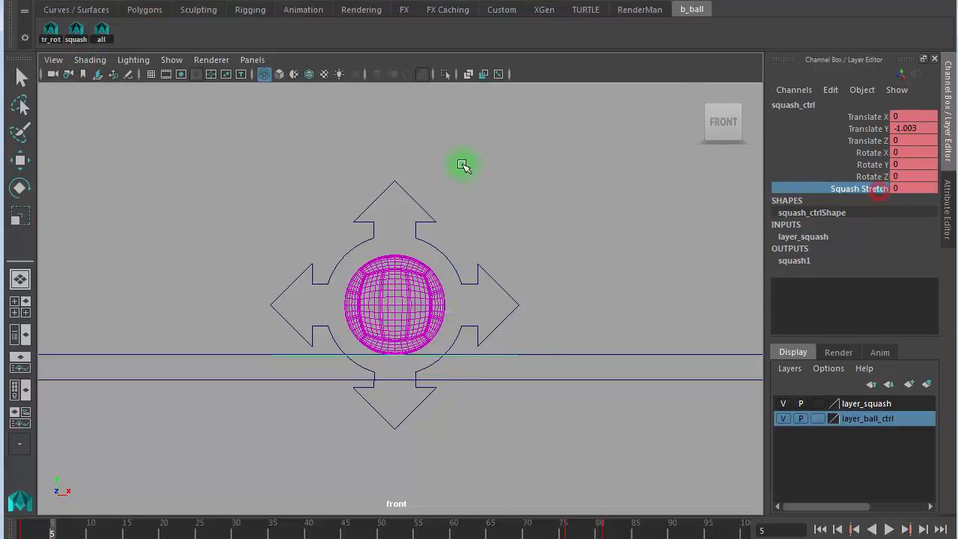
pyautogui.moveTo(463, 164); pyautogui.dragTo(457, 161, button='middle')
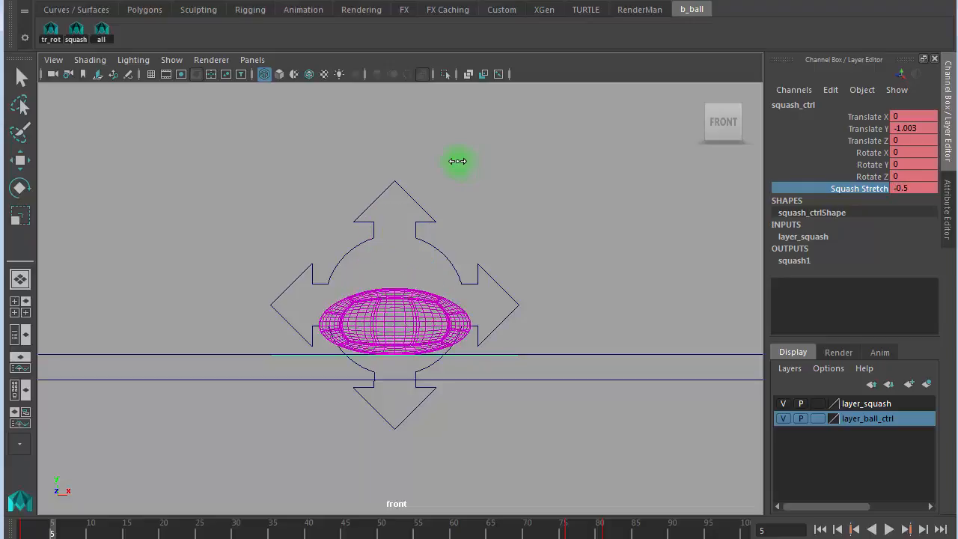
pyautogui.click(919, 187)
pyautogui.click(925, 188)
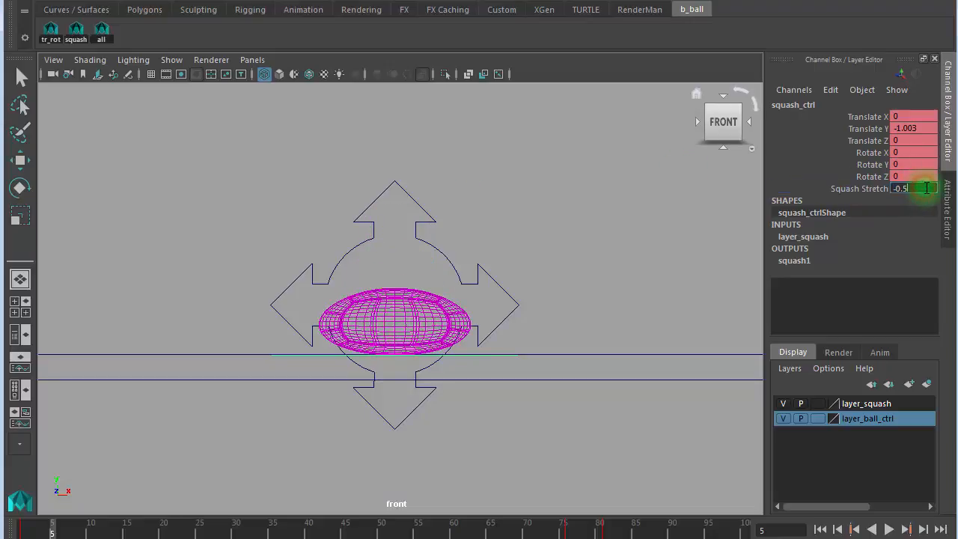
pyautogui.press('Return')
pyautogui.write('1')
pyautogui.press('Return')
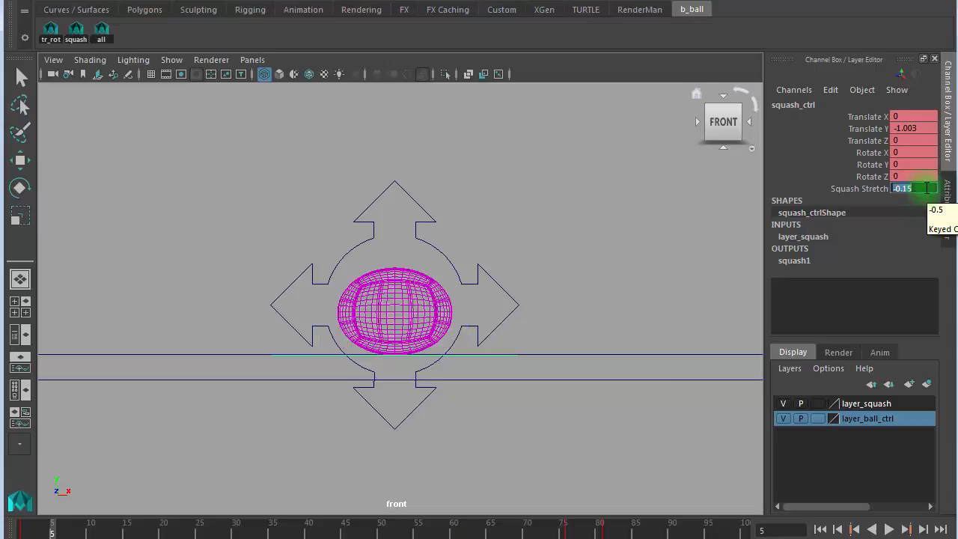
# - Key the squashed pose on all rig controls at frame 5 and switch to shaded display
pyautogui.click(103, 34)
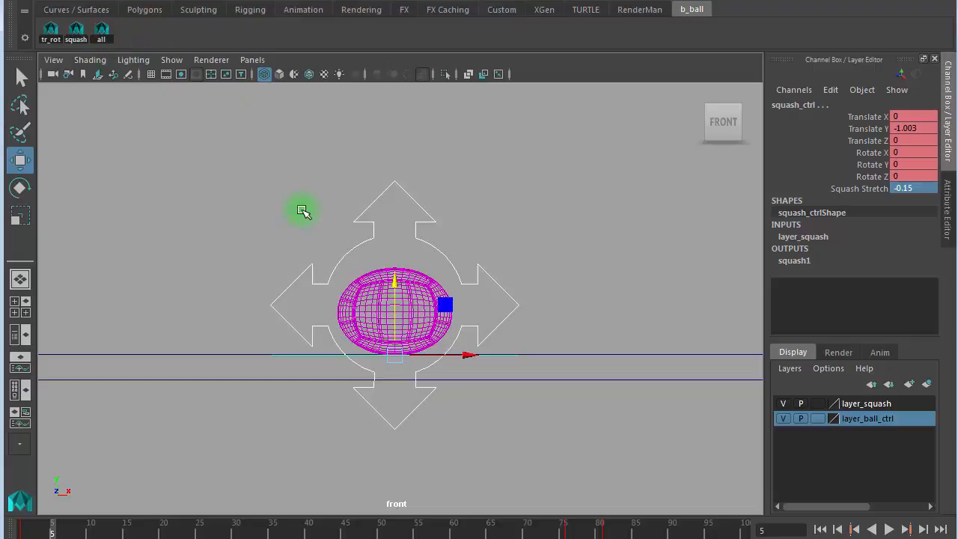
pyautogui.press('s')
pyautogui.hotkey('alt', 'shift', 'v')
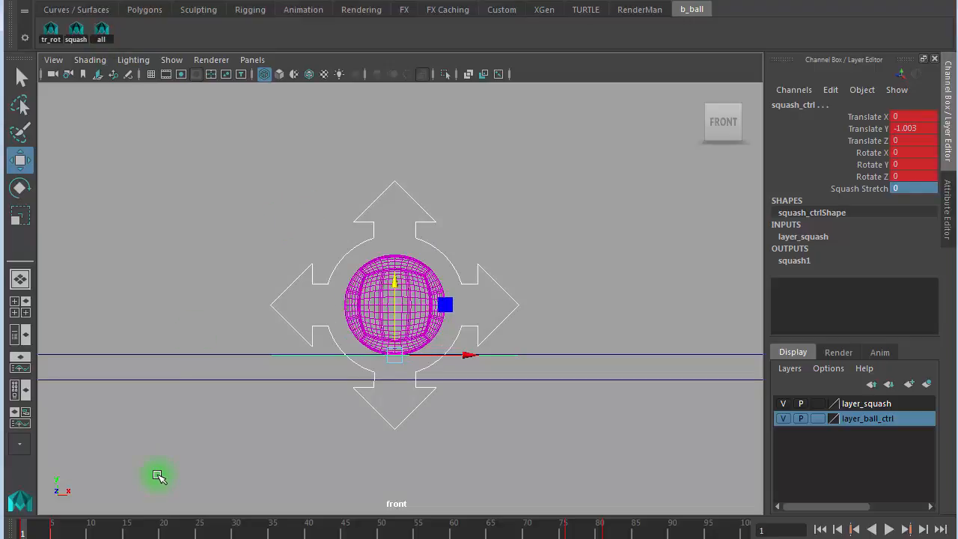
pyautogui.press('5')
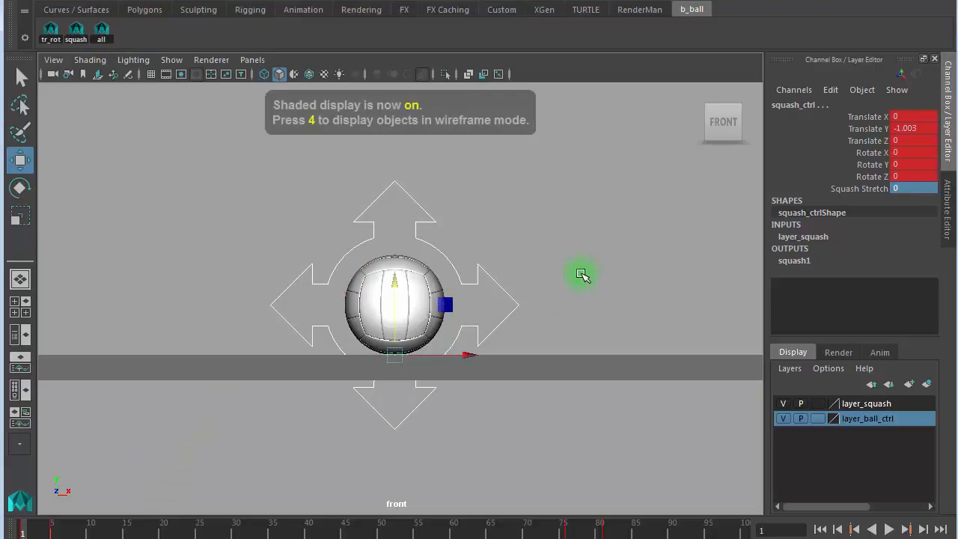
pyautogui.press('.')
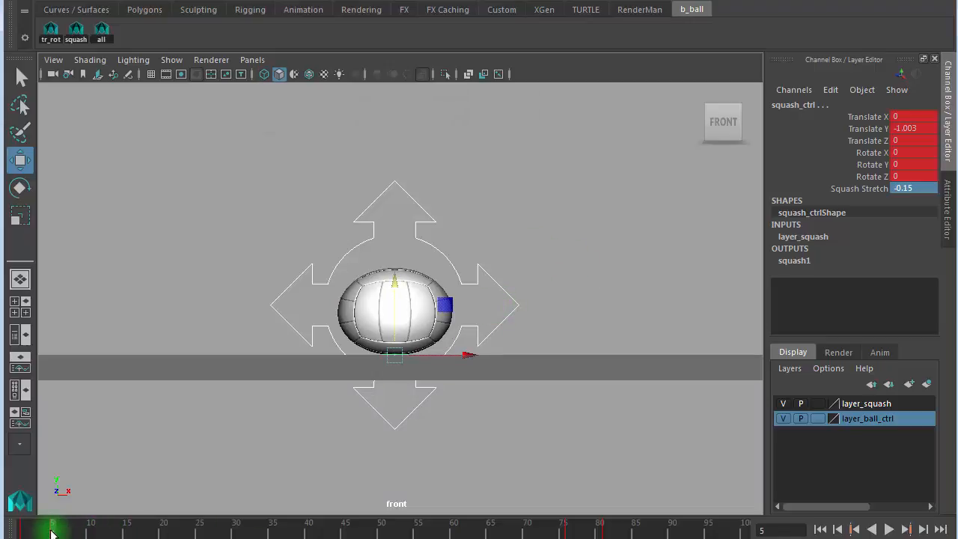
# - Play the bounce between frames 5 and 10 to review the squash, stopping at frame 10
pyautogui.moveTo(52, 532); pyautogui.dragTo(91, 532)
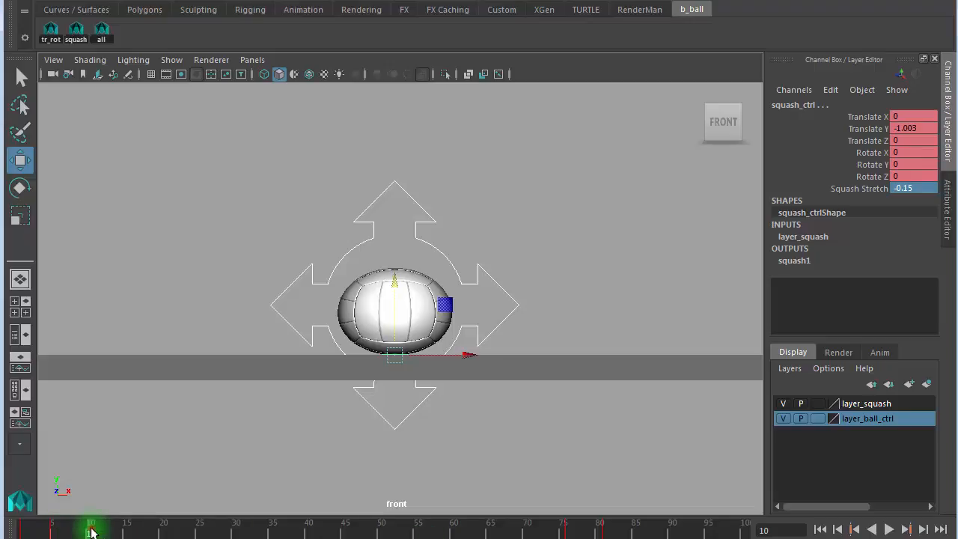
pyautogui.hotkey('alt', 'v')
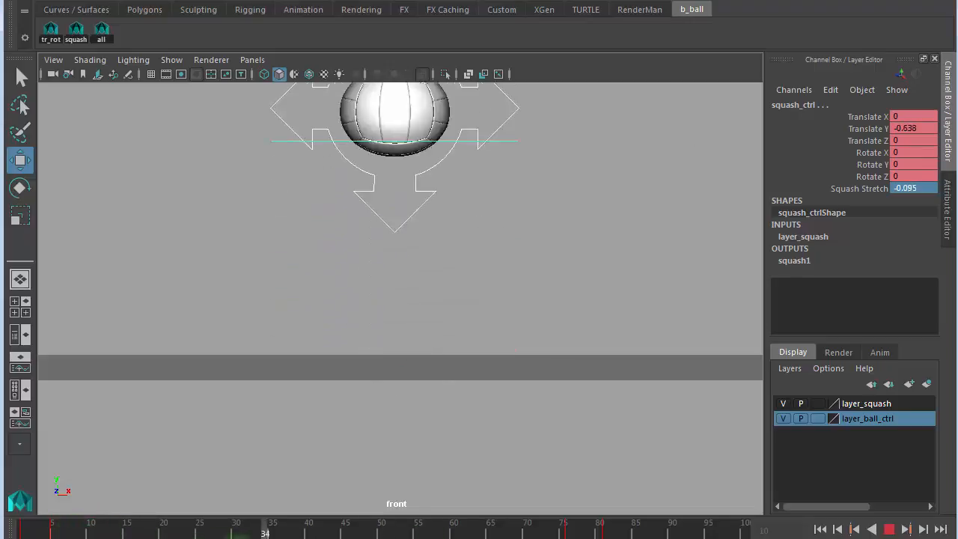
pyautogui.click(94, 532)
pyautogui.press(',')
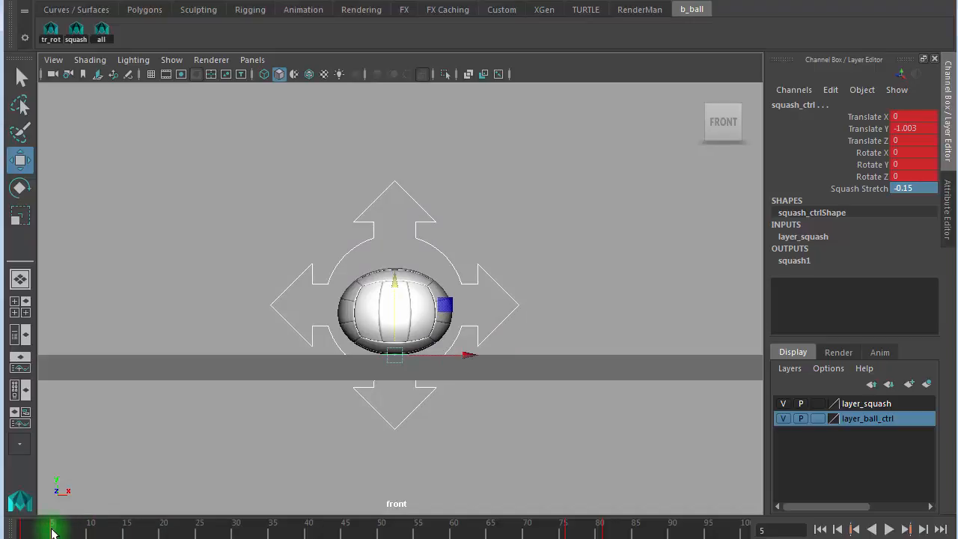
pyautogui.hotkey('alt', 'v')
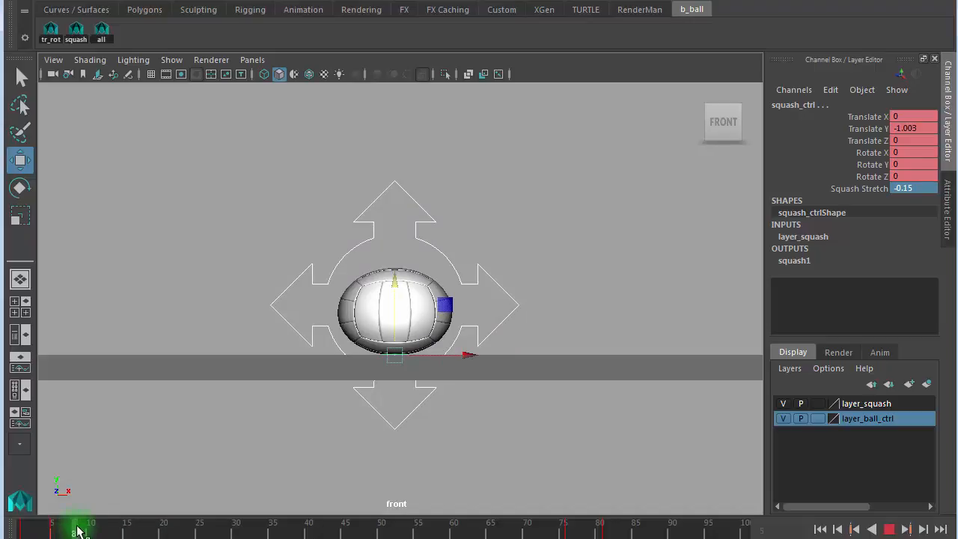
pyautogui.click(89, 530)
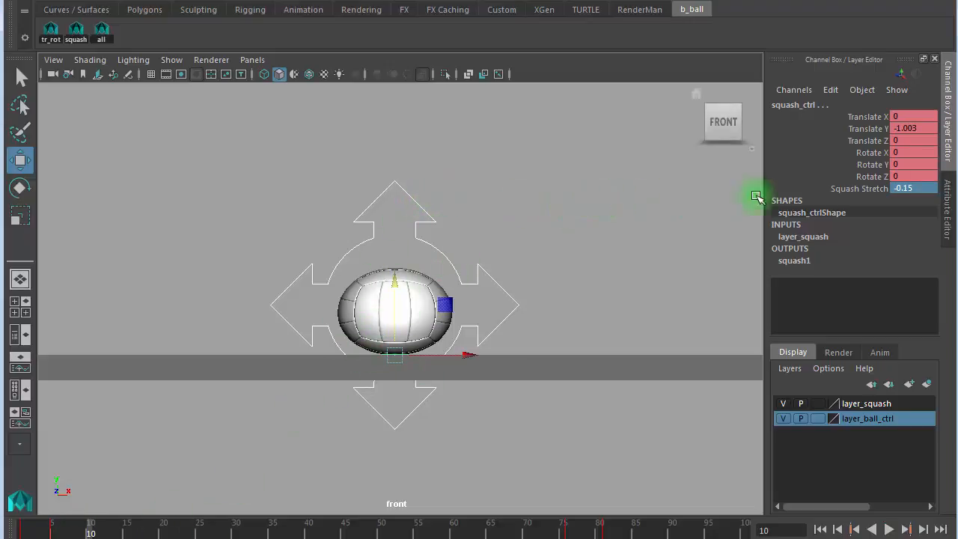
# - Stretch the ball tall on frame 10 by raising Squash Stretch to 0.15
pyautogui.click(853, 187)
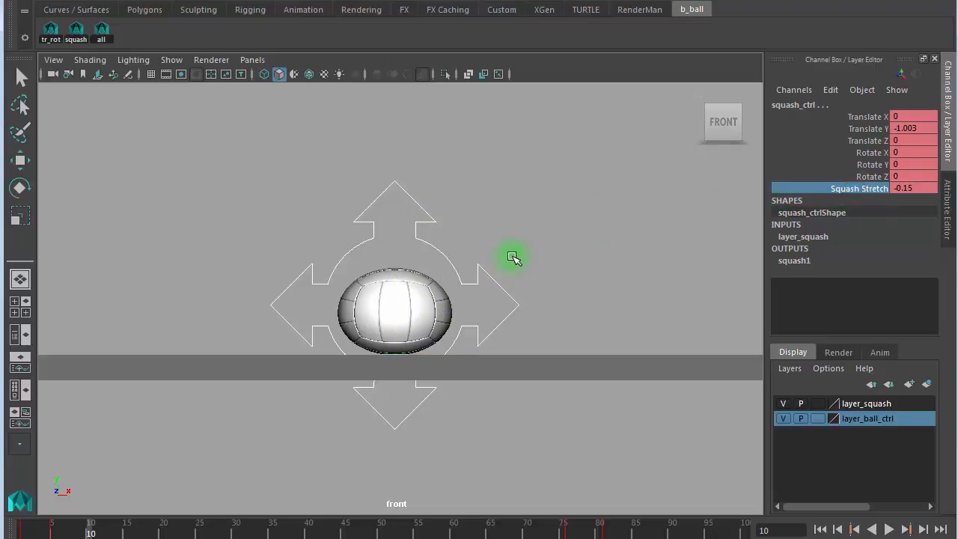
pyautogui.moveTo(512, 258); pyautogui.dragTo(513, 255, button='middle')
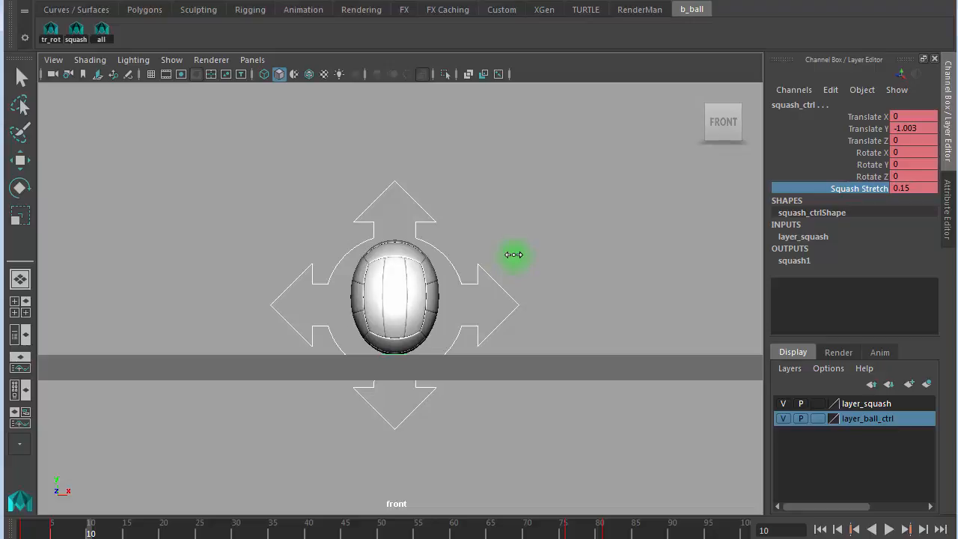
pyautogui.scroll(3, 536, 272)
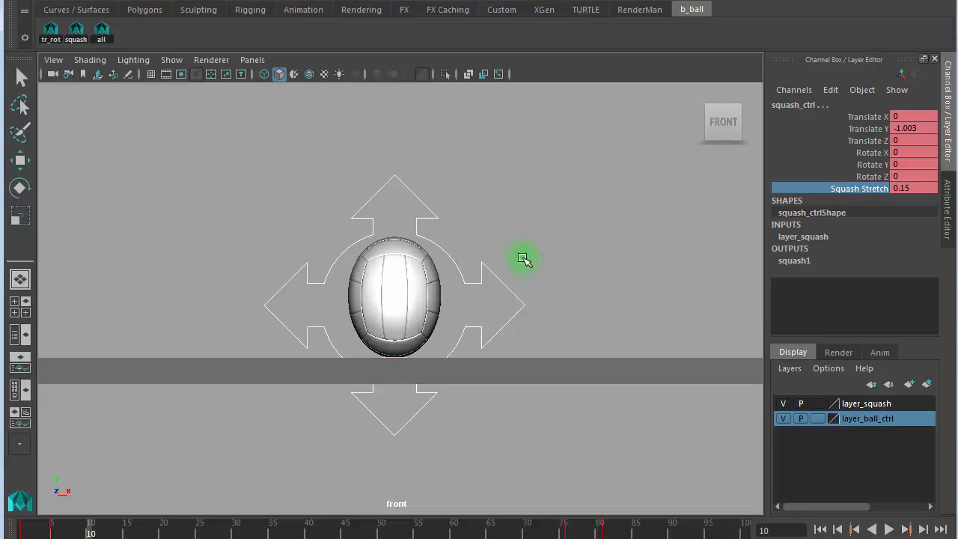
# - Key the stretched pose on frame 10, pan the ball back into view, and reselect all controls
pyautogui.click(104, 33)
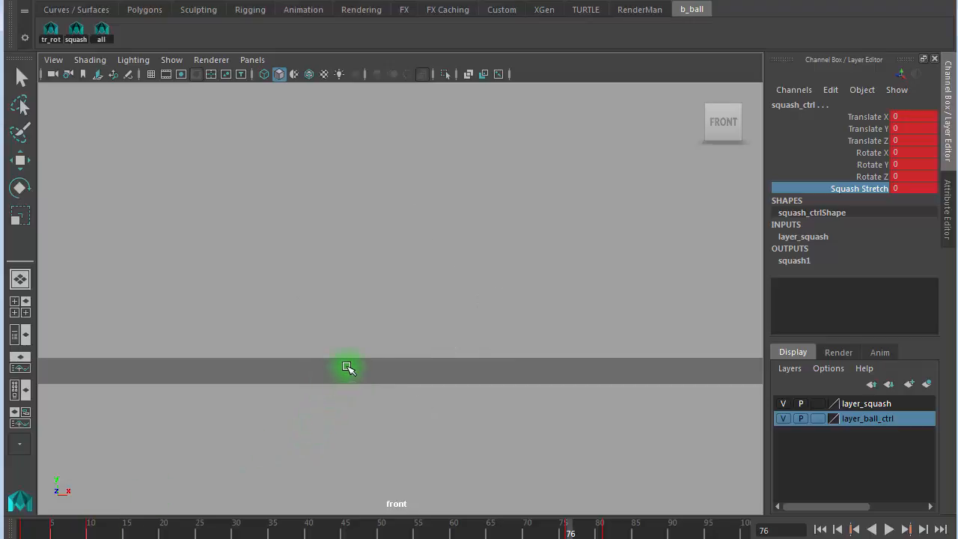
pyautogui.scroll(-3, 366, 363)
pyautogui.keyDown('alt'); pyautogui.moveTo(209, 307); pyautogui.dragTo(199, 389, button='middle'); pyautogui.keyUp('alt')
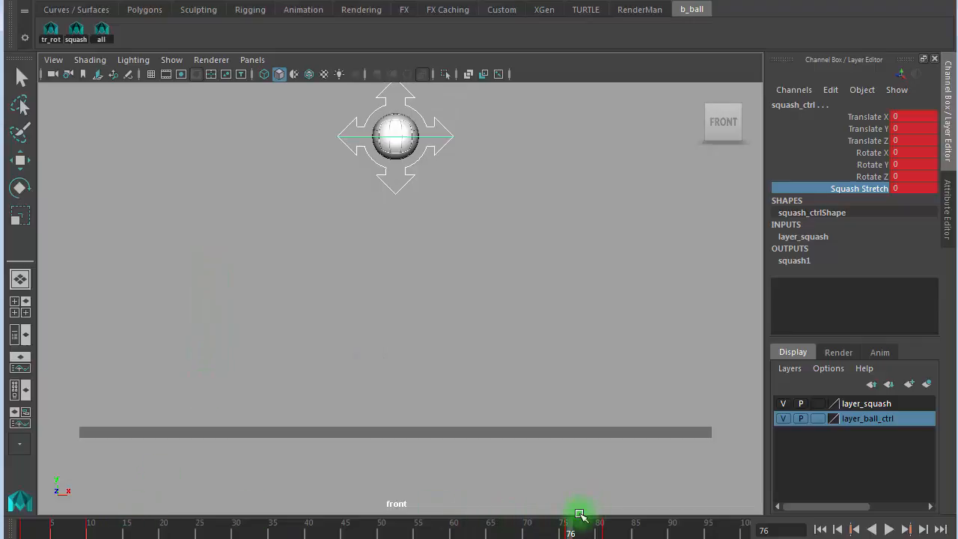
pyautogui.click(186, 256)
pyautogui.click(101, 30)
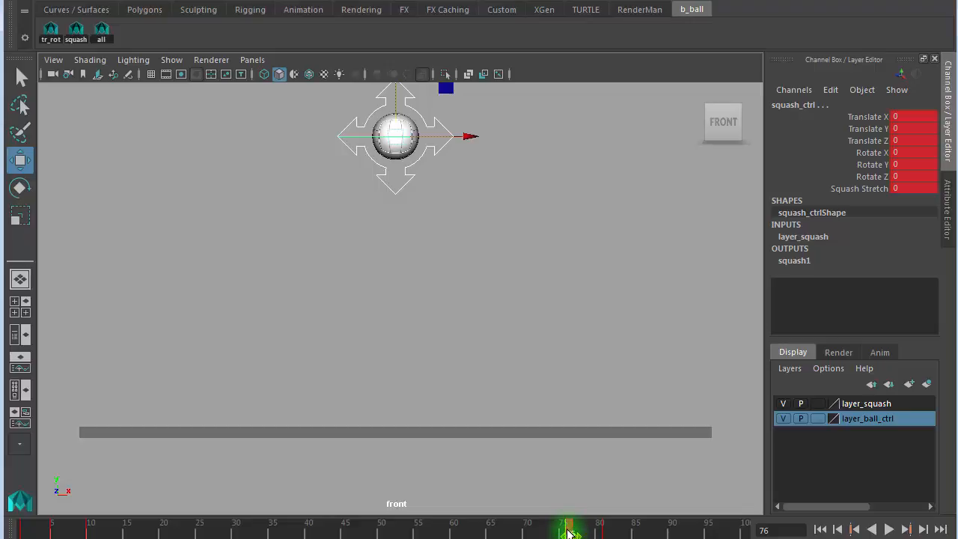
# - Play the bounce, step through the keys on frames 1, 5, 10 and 15, then scrub to frame 20
pyautogui.hotkey('alt', 'v')
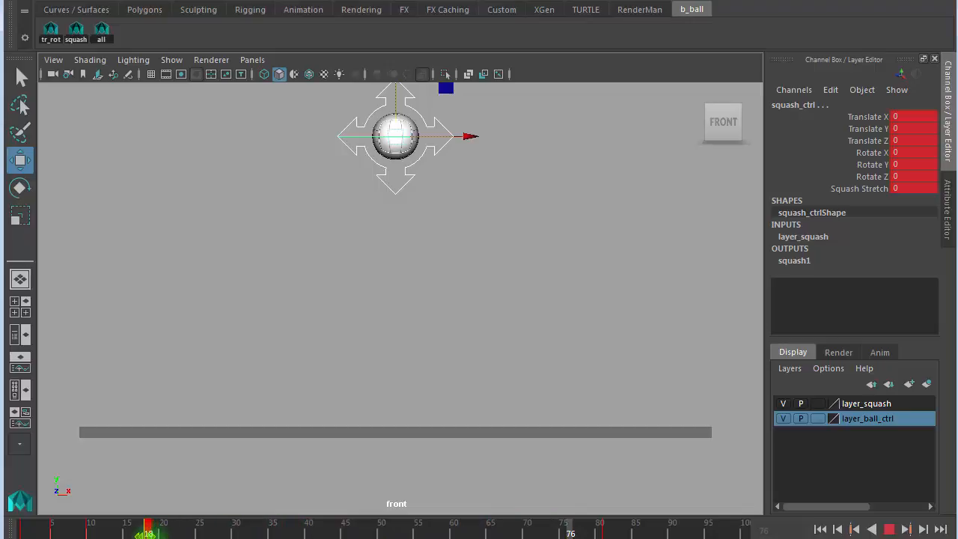
pyautogui.hotkey('alt', 'v')
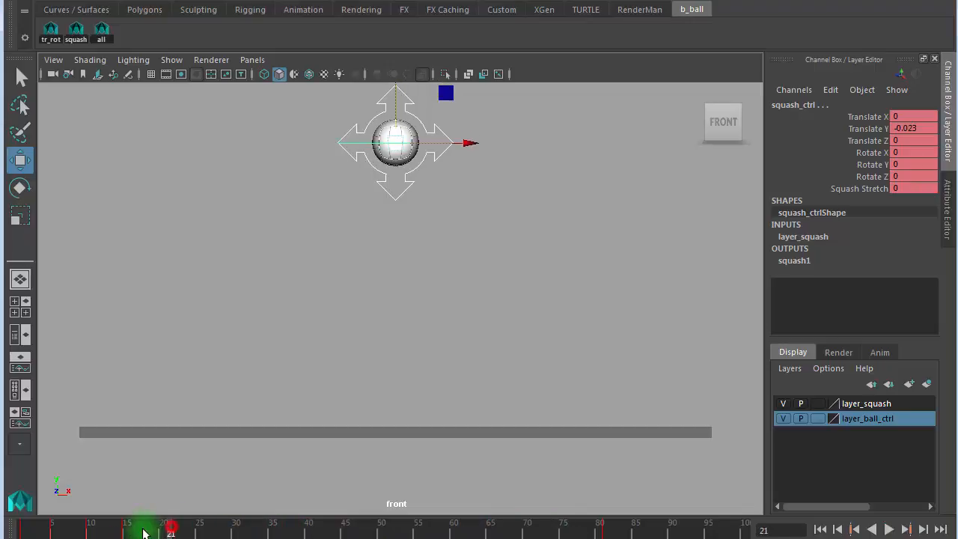
pyautogui.hotkey('alt', 'shift', 'v')
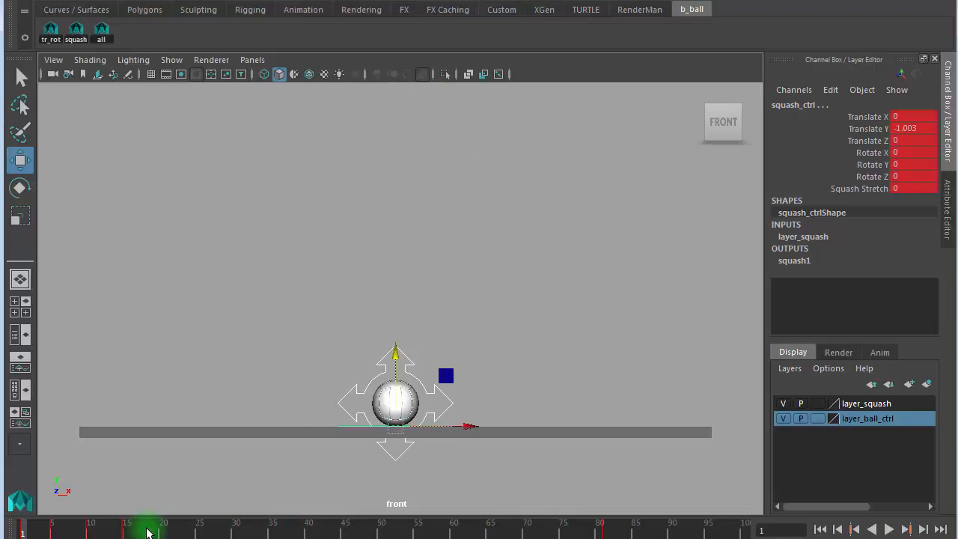
pyautogui.press('.')
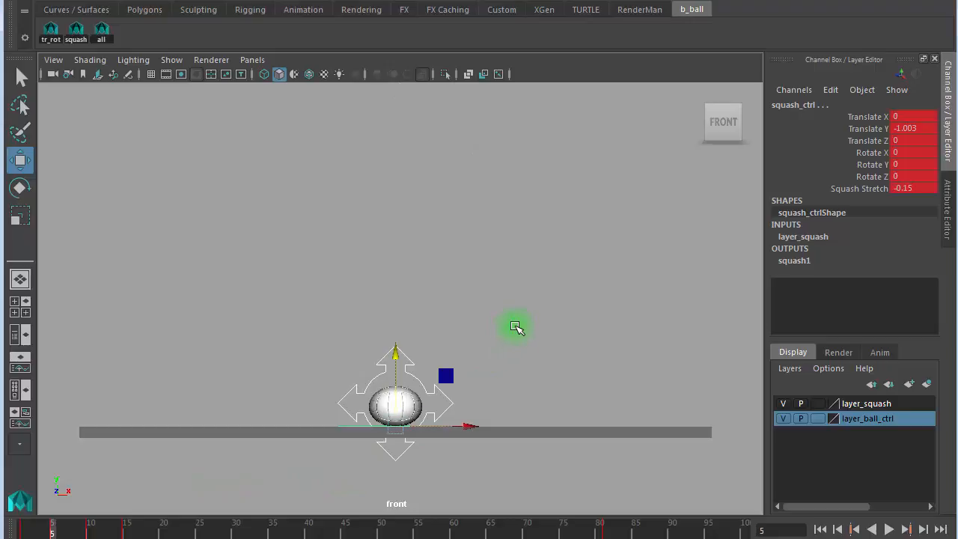
pyautogui.press('.')
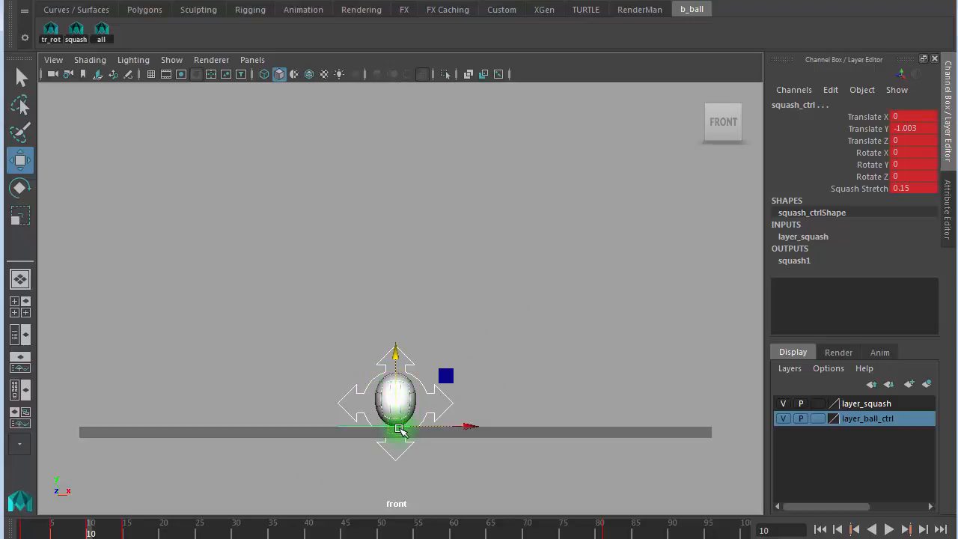
pyautogui.press('.')
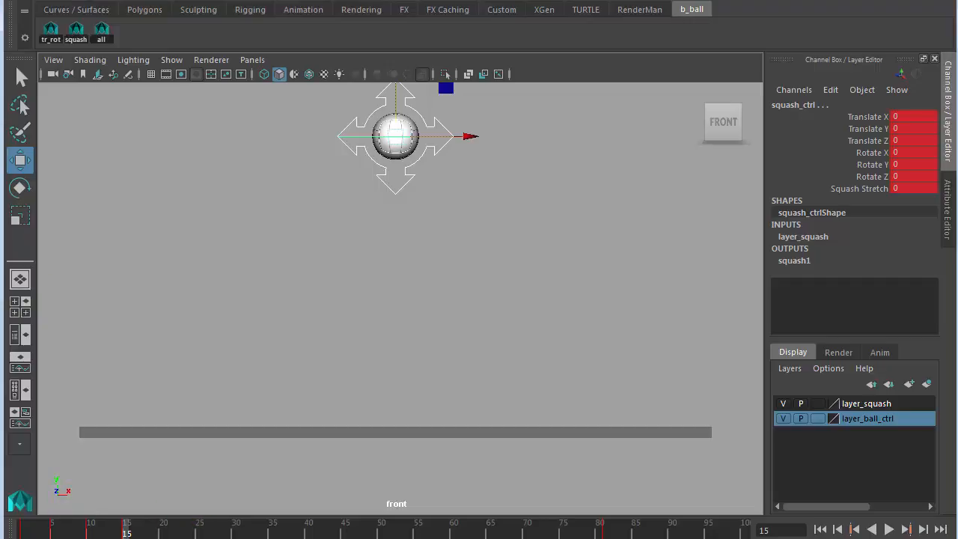
pyautogui.click(90, 532)
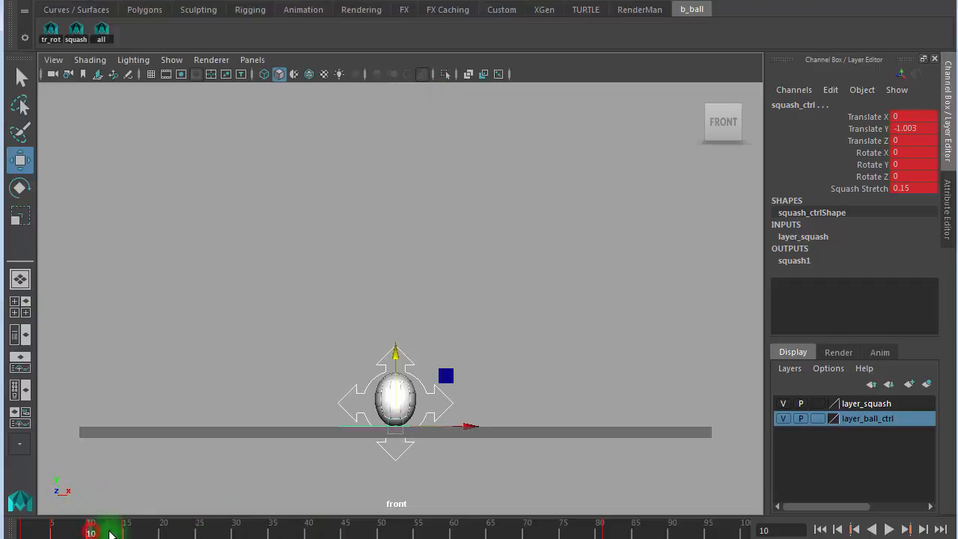
pyautogui.press(',')
pyautogui.press('.')
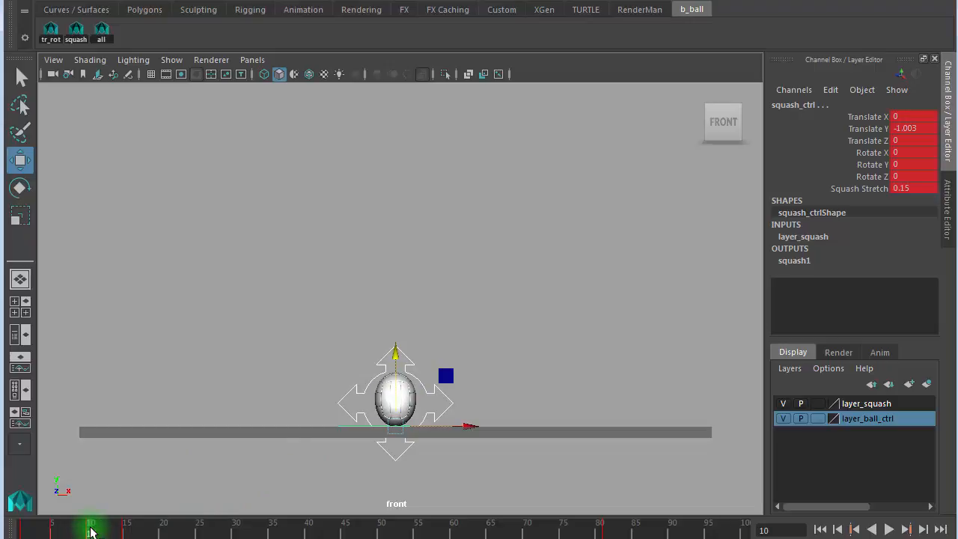
pyautogui.moveTo(91, 531); pyautogui.dragTo(162, 519)
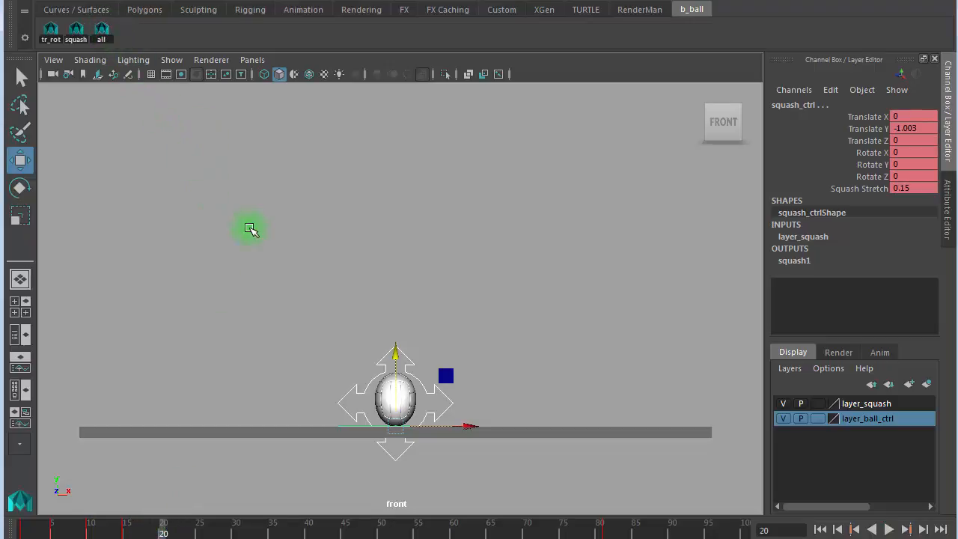
# - Key the pose on frame 20, review the squash and stretch keys, then scrub to frame 25
pyautogui.press('s')
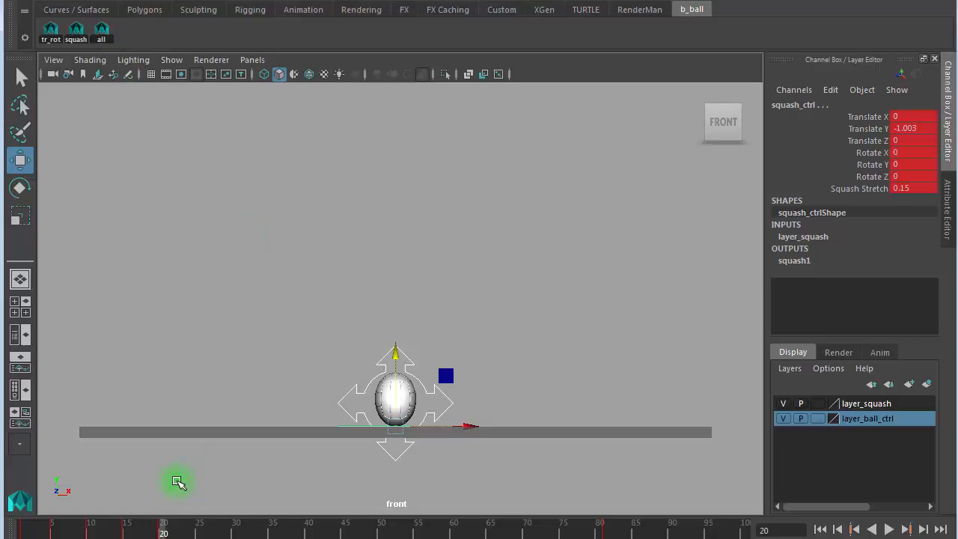
pyautogui.press(',')
pyautogui.press(',')
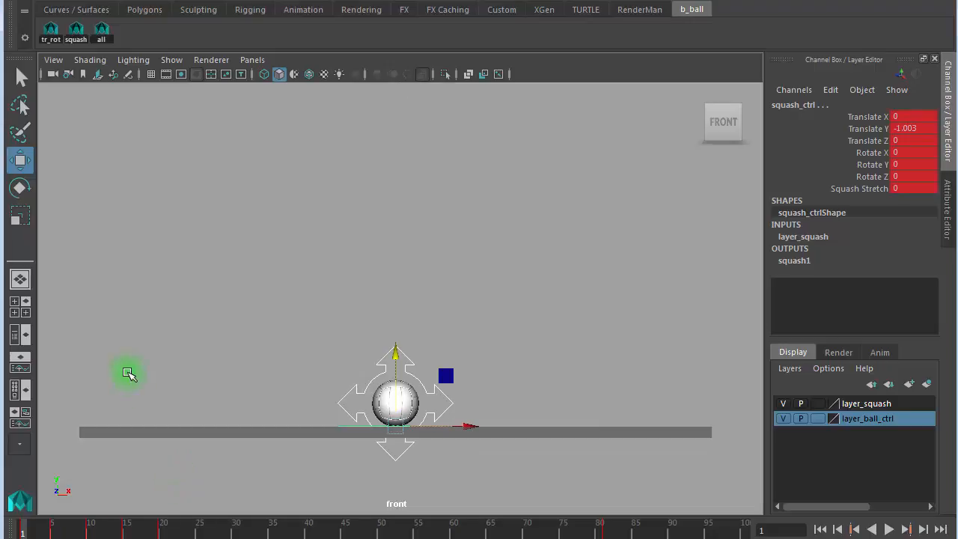
pyautogui.press('.')
pyautogui.press('.')
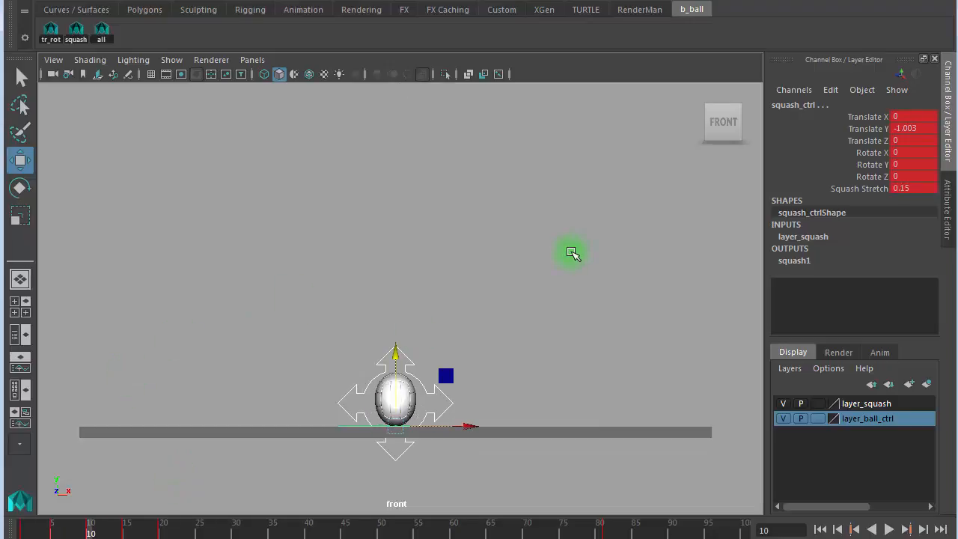
pyautogui.press('.')
pyautogui.press('.')
pyautogui.click(170, 531)
pyautogui.moveTo(171, 530); pyautogui.dragTo(141, 530)
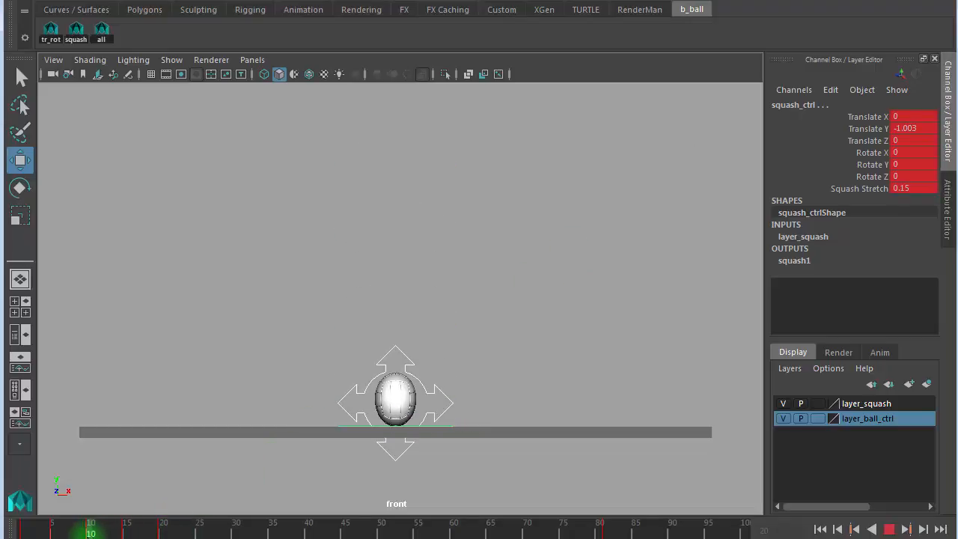
pyautogui.click(54, 531)
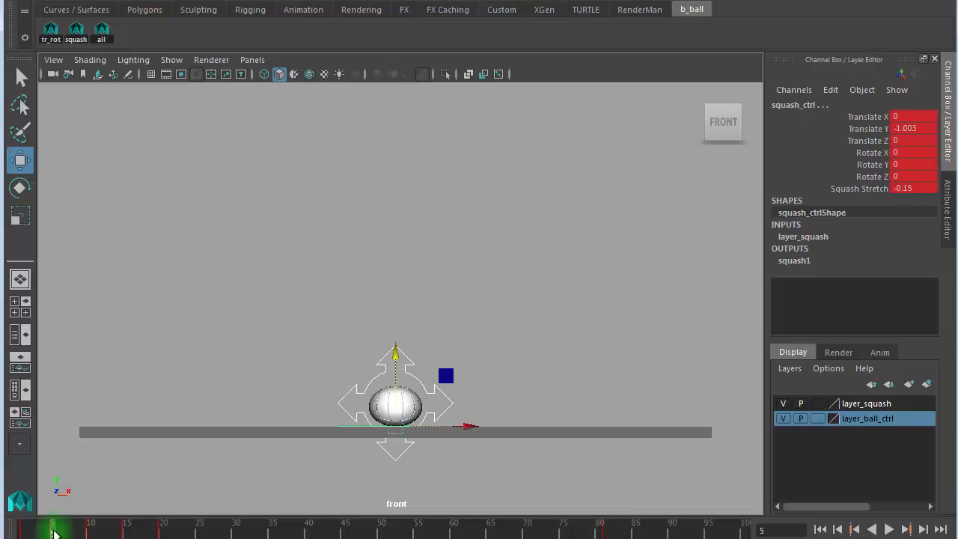
pyautogui.moveTo(54, 531); pyautogui.dragTo(199, 533)
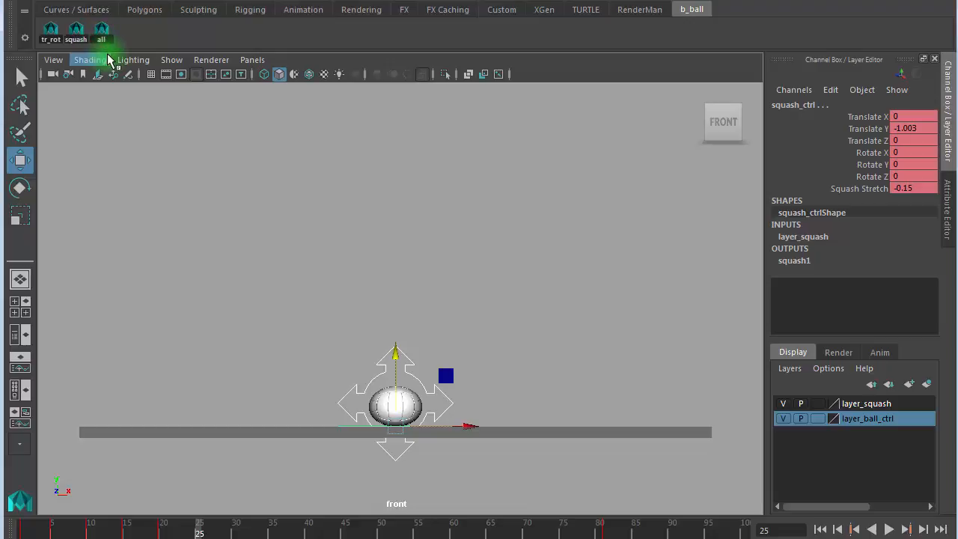
pyautogui.press('s')
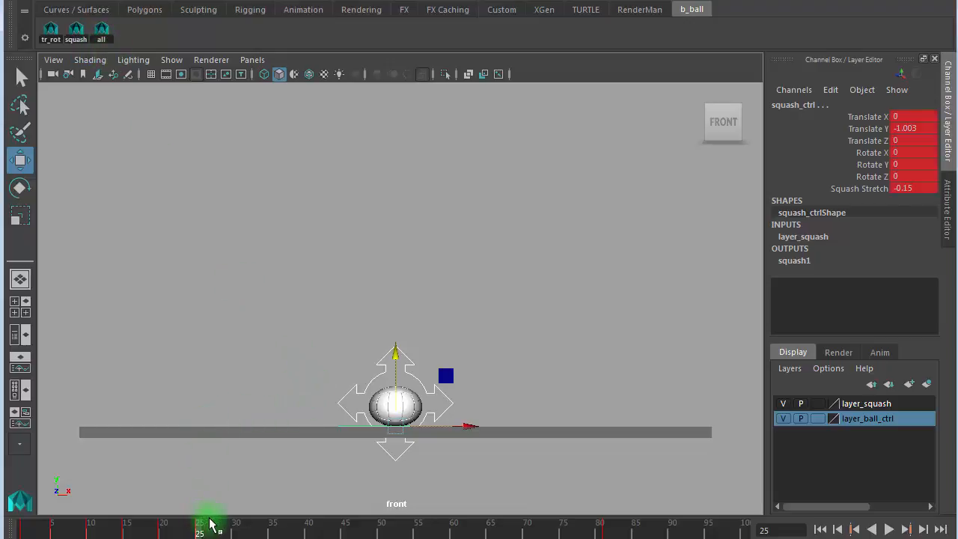
pyautogui.press(',')
pyautogui.press(',')
pyautogui.press(',')
pyautogui.press(',')
pyautogui.press(',')
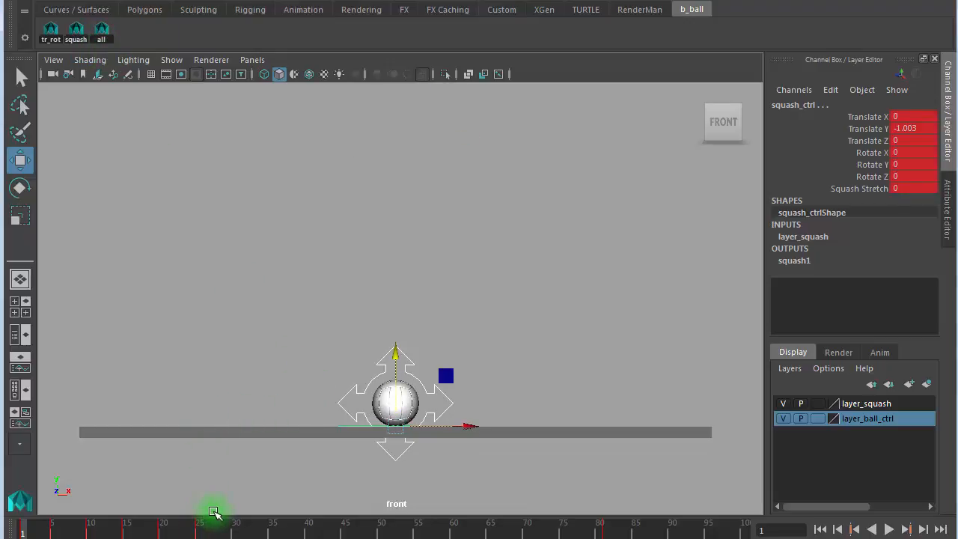
pyautogui.press('.')
pyautogui.press('.')
pyautogui.press('.')
pyautogui.press('.')
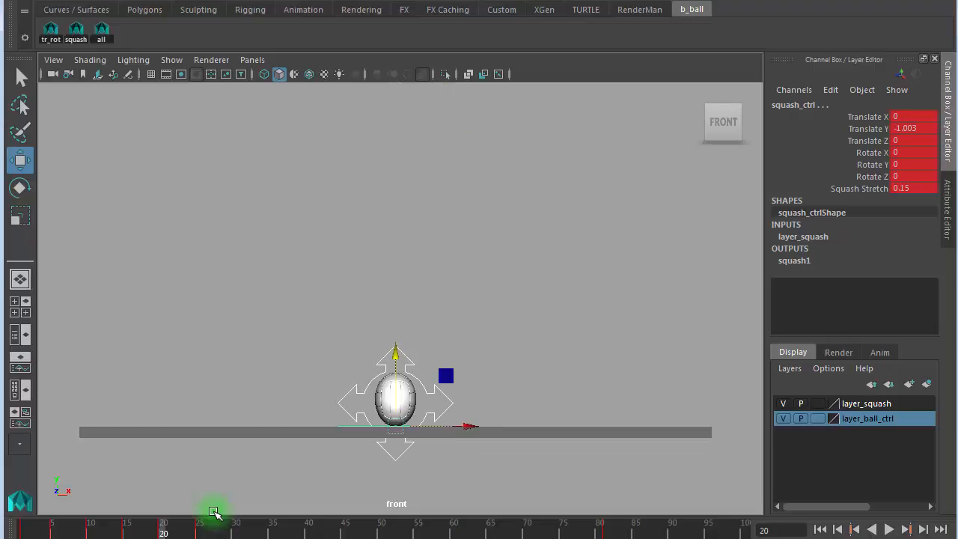
pyautogui.press('.')
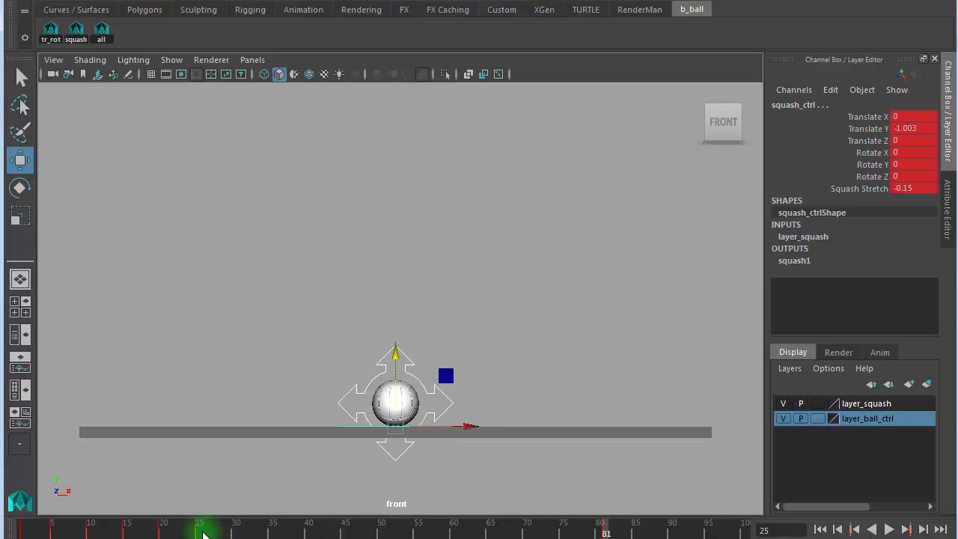
pyautogui.press('.')
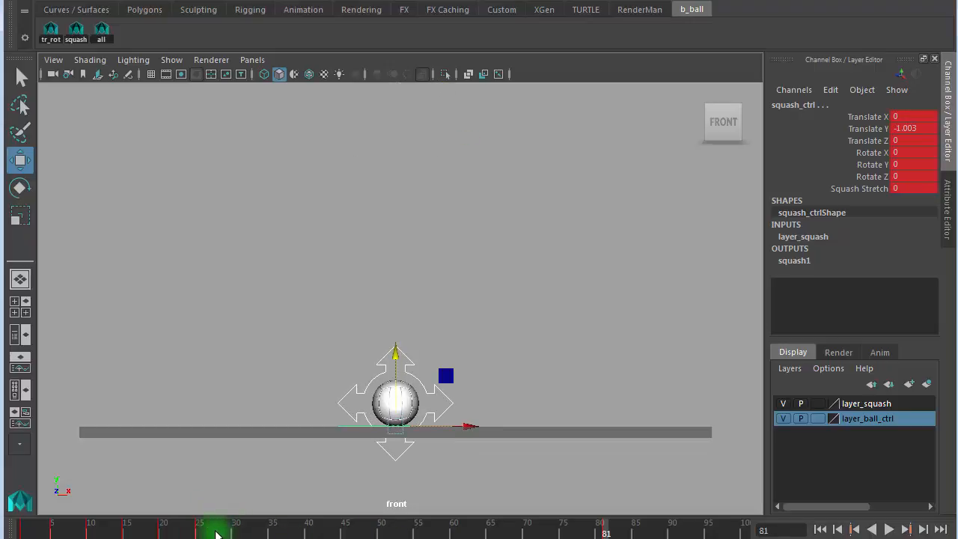
pyautogui.press(',')
pyautogui.press('.')
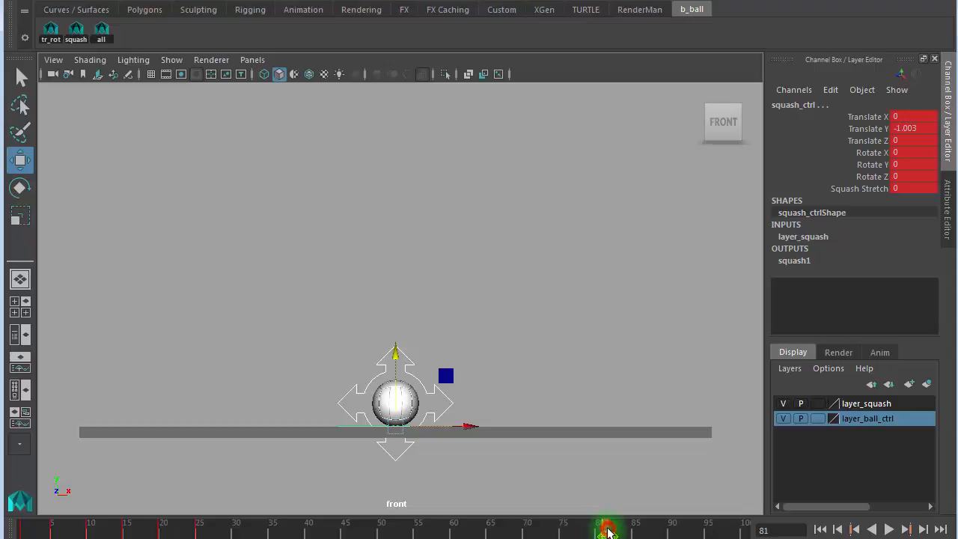
pyautogui.hotkey('alt', 'v')
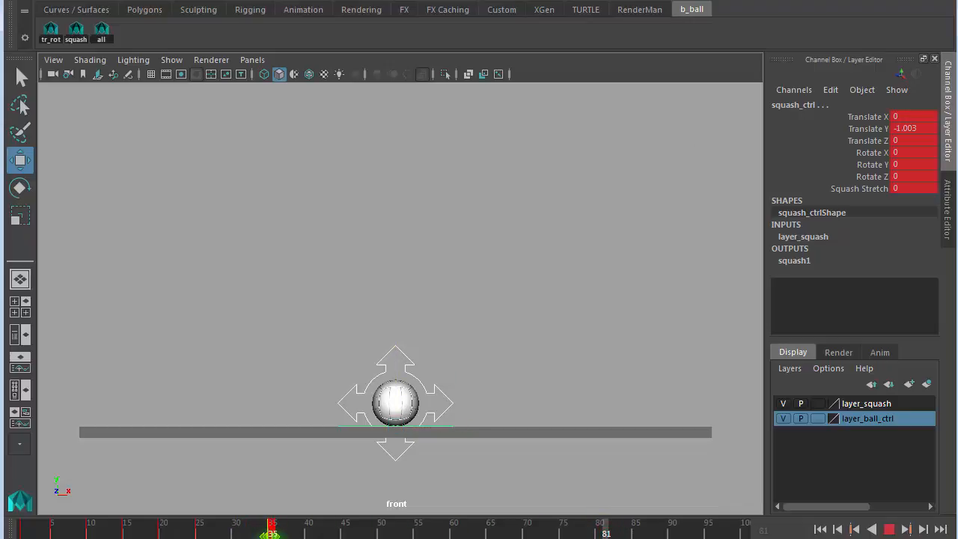
pyautogui.hotkey('alt', 'v')
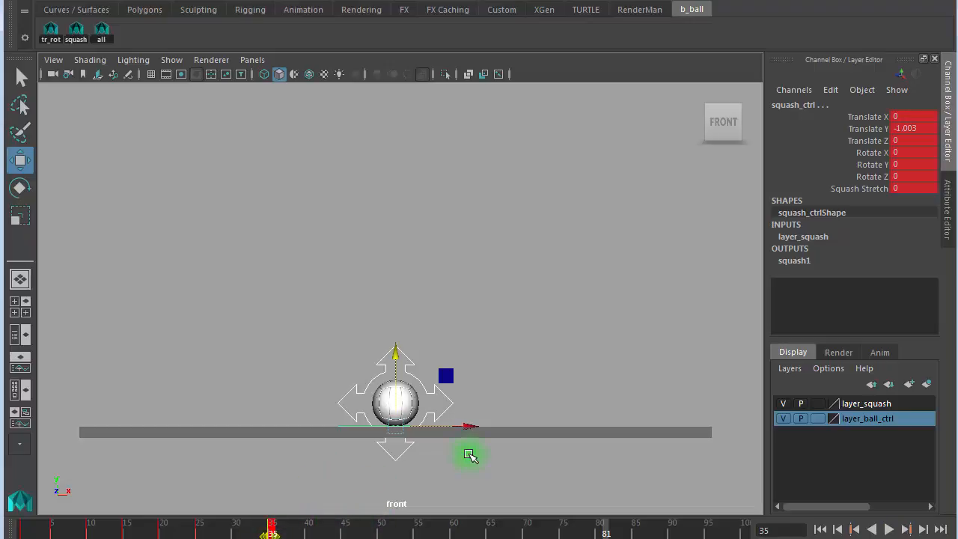
# - Switch the selection from squash_ctrl to ball_ctrl and move the time slider to frame 30
pyautogui.click(398, 206)
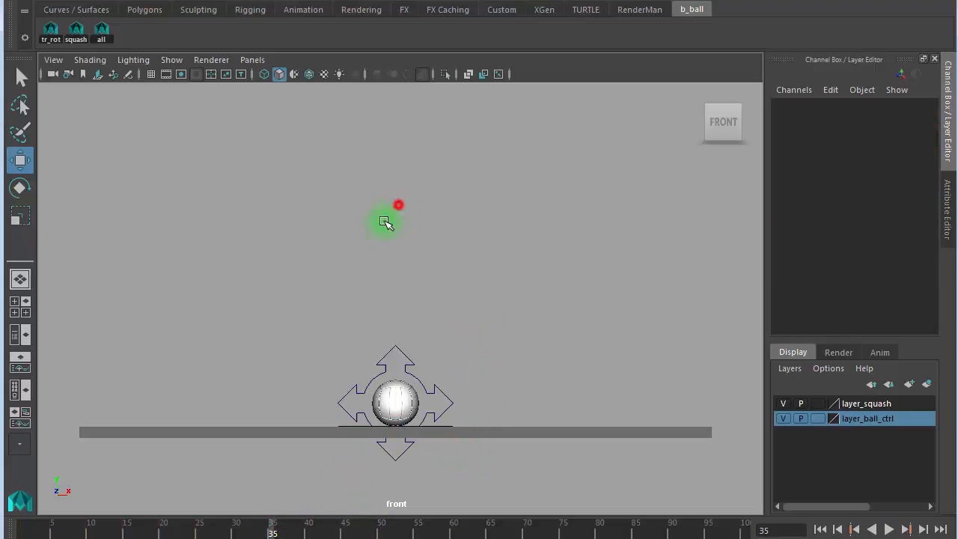
pyautogui.click(381, 378)
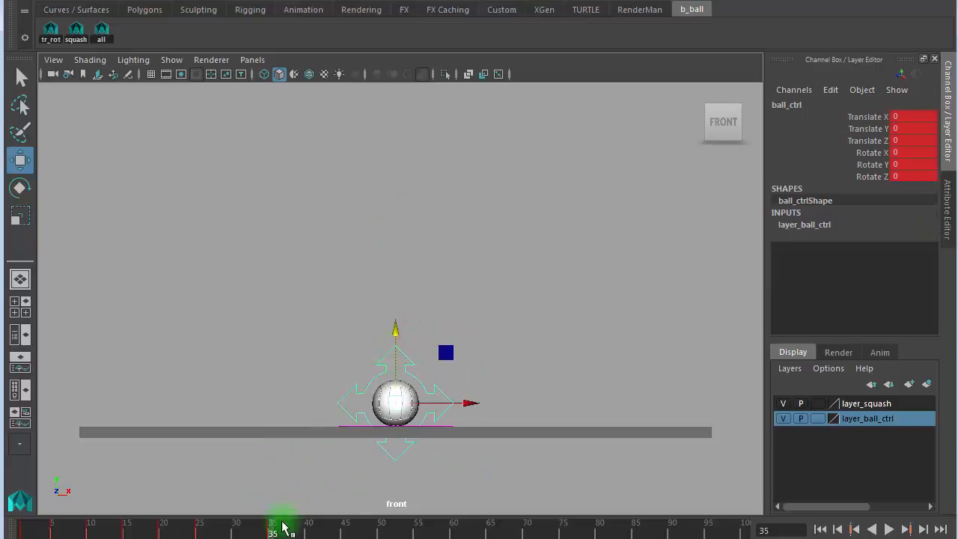
pyautogui.moveTo(272, 533); pyautogui.dragTo(236, 532)
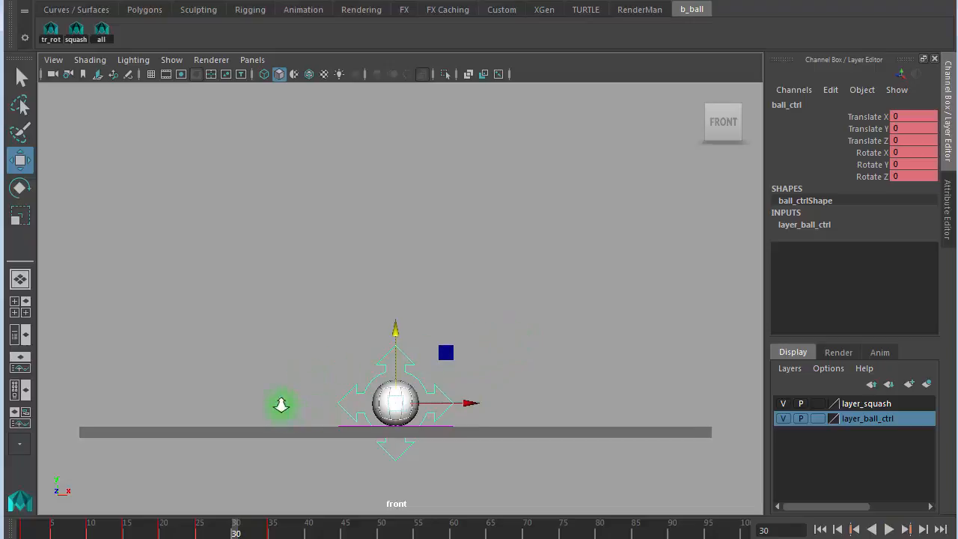
# - Zoom in on the ball and select squash_ctrl
pyautogui.keyDown('alt'); pyautogui.moveTo(281, 404); pyautogui.dragTo(778, 317, button='right'); pyautogui.keyUp('alt')
pyautogui.keyDown('alt'); pyautogui.moveTo(487, 317); pyautogui.dragTo(455, 172, button='middle'); pyautogui.keyUp('alt')
pyautogui.keyDown('alt'); pyautogui.moveTo(220, 310); pyautogui.dragTo(711, 264, button='right'); pyautogui.keyUp('alt')
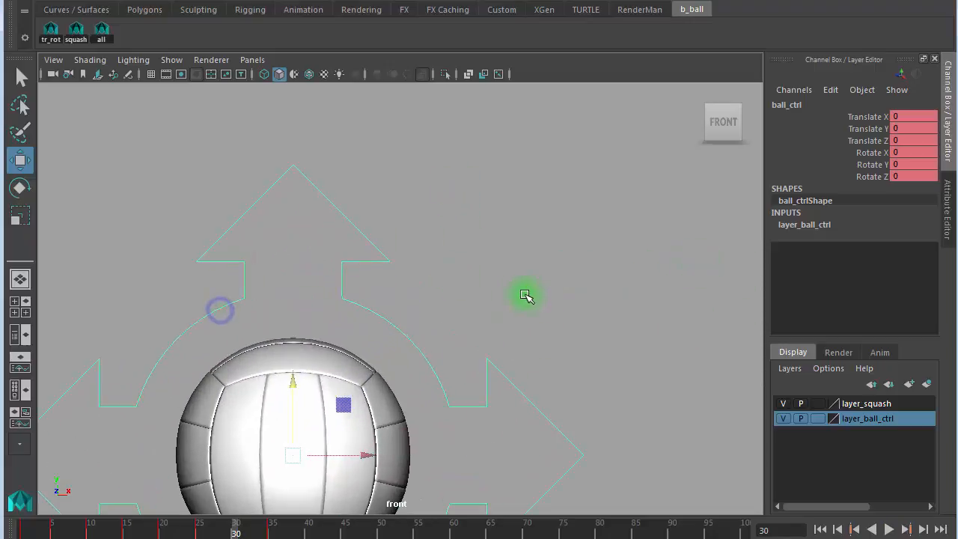
pyautogui.keyDown('alt'); pyautogui.moveTo(524, 297); pyautogui.dragTo(536, 167, button='middle'); pyautogui.keyUp('alt')
pyautogui.press('super')
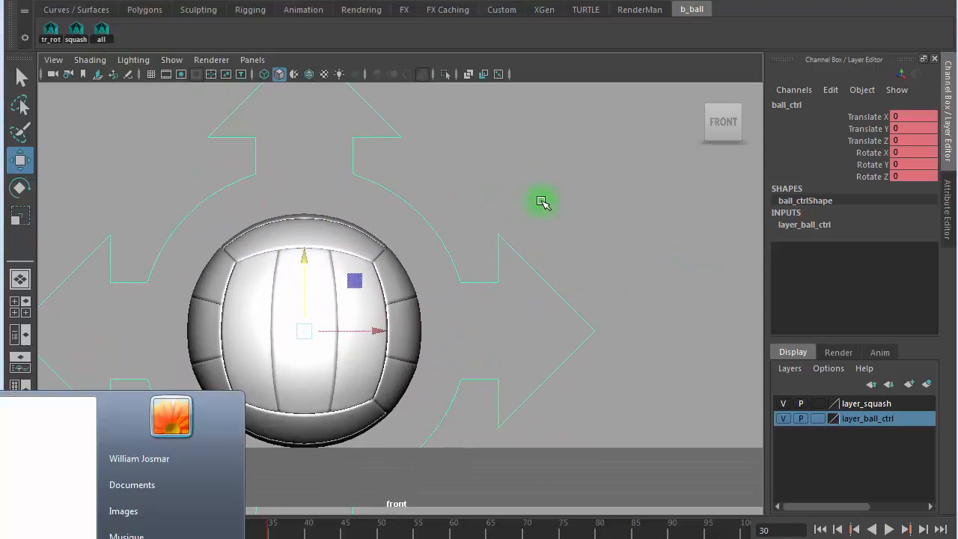
pyautogui.click(542, 200)
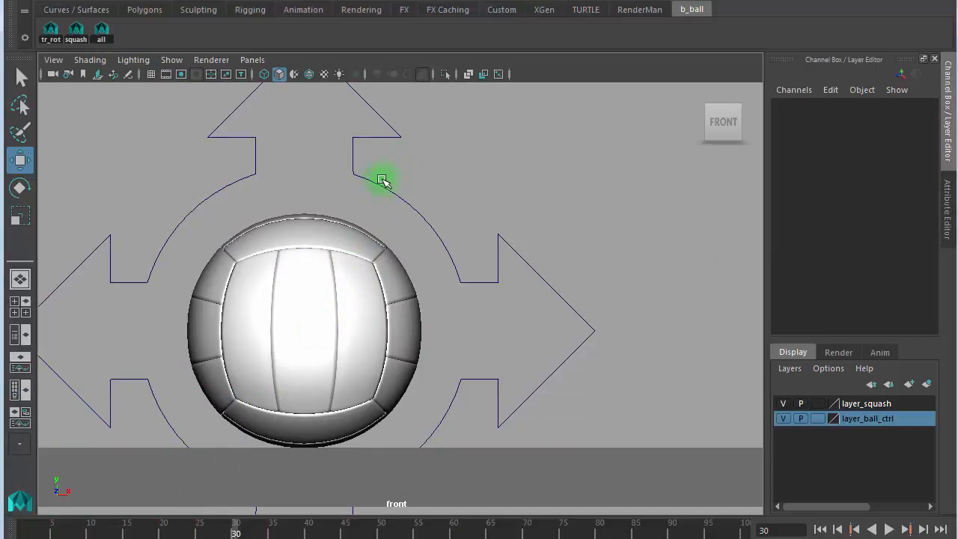
pyautogui.click(77, 31)
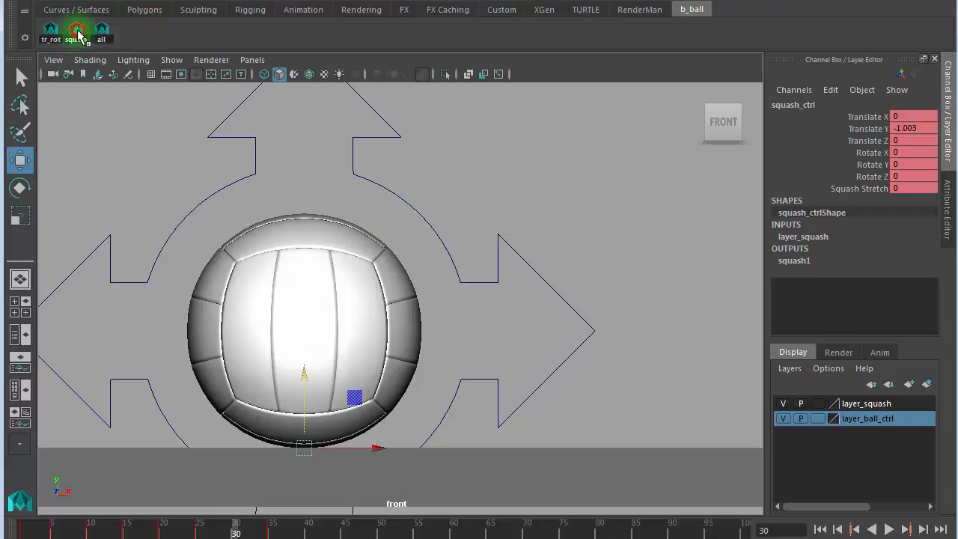
# - Try Squash Stretch values 0.1, -0.3 and 0.4, then settle on 0.04
pyautogui.click(910, 189)
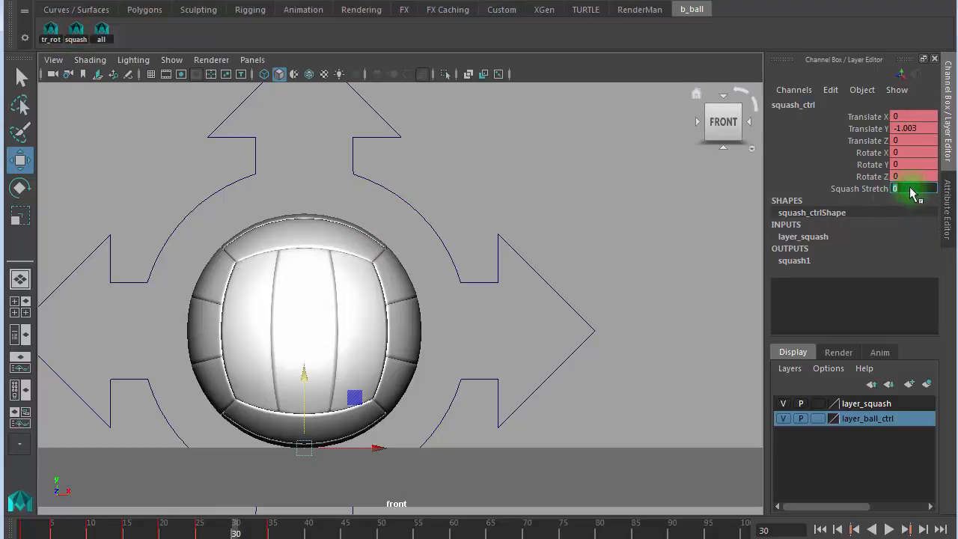
pyautogui.click(831, 188)
pyautogui.moveTo(530, 289); pyautogui.dragTo(532, 289, button='middle')
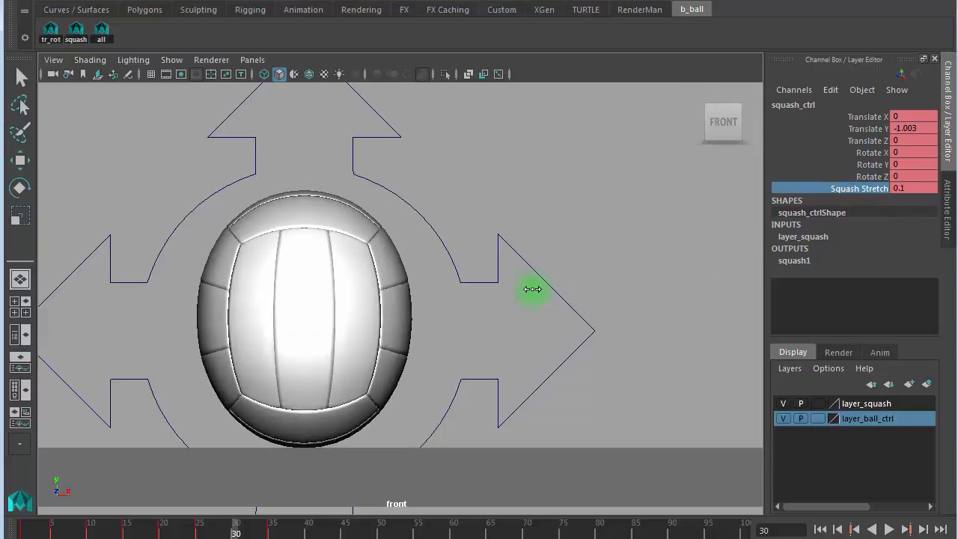
pyautogui.moveTo(532, 289); pyautogui.dragTo(532, 287, button='middle')
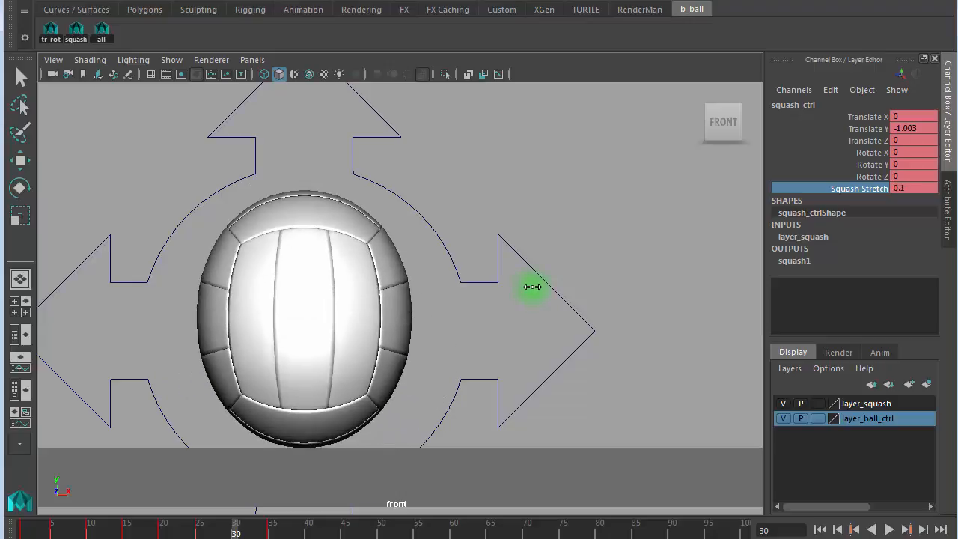
pyautogui.click(926, 187)
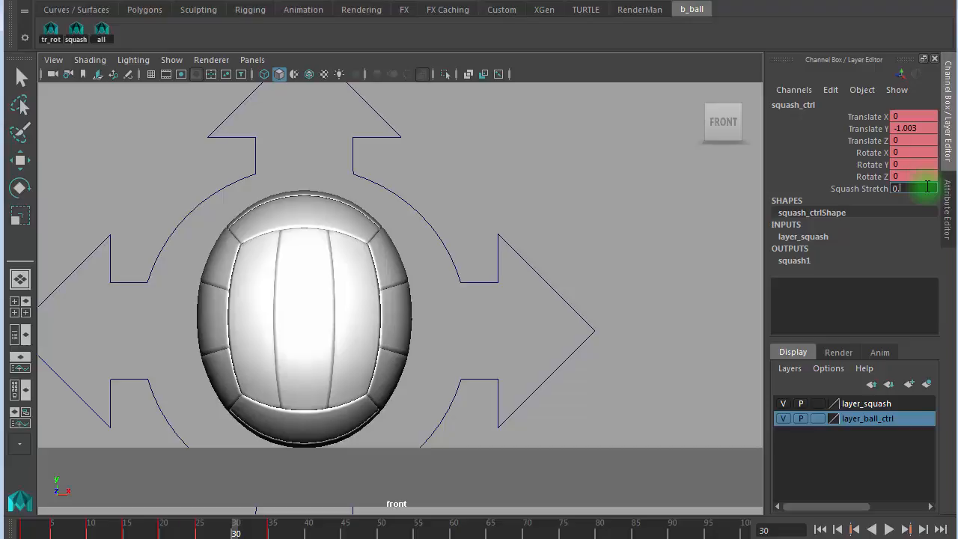
pyautogui.press('Return')
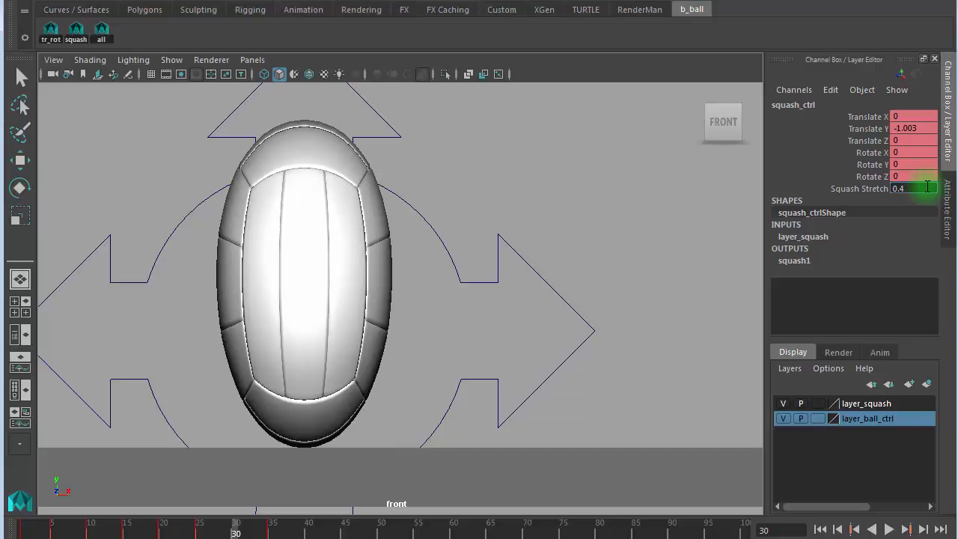
pyautogui.write('0.04')
pyautogui.press('Return')
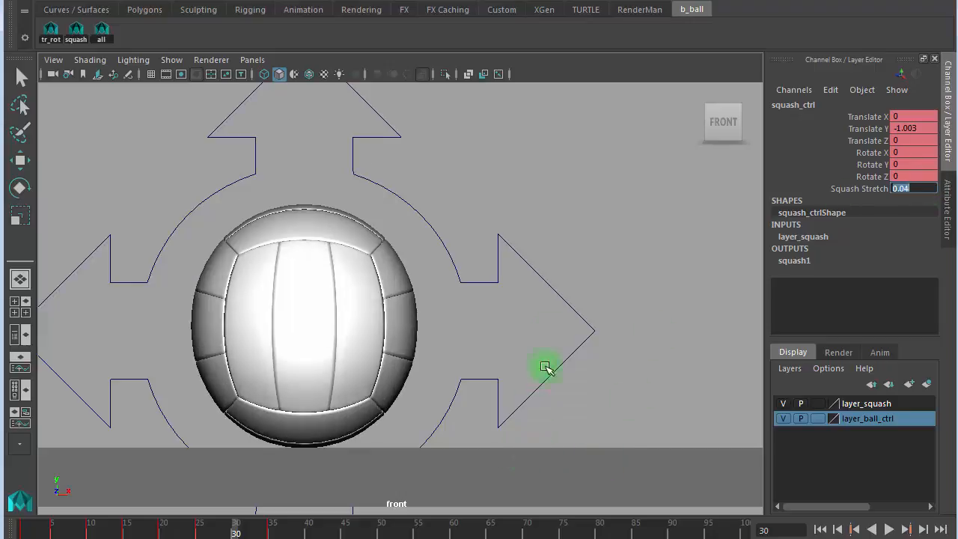
pyautogui.click(101, 30)
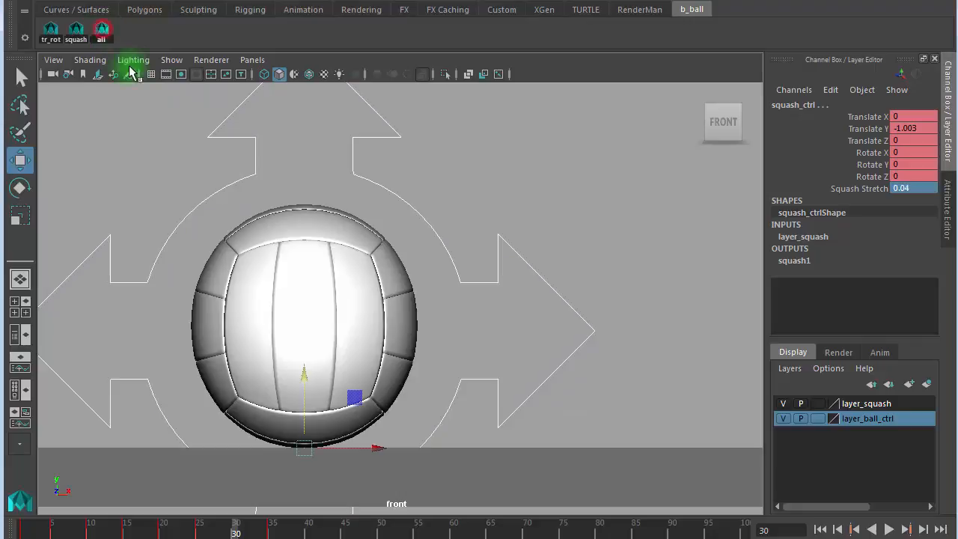
# - Key all controls at frame 30 and reselect the ball's main control
pyautogui.press('s')
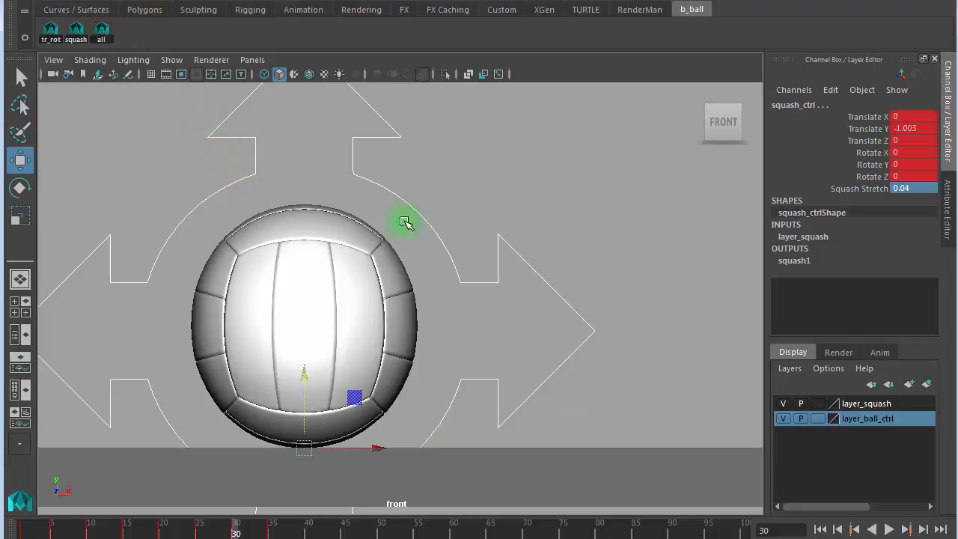
pyautogui.click(551, 188)
pyautogui.moveTo(487, 214); pyautogui.dragTo(471, 291)
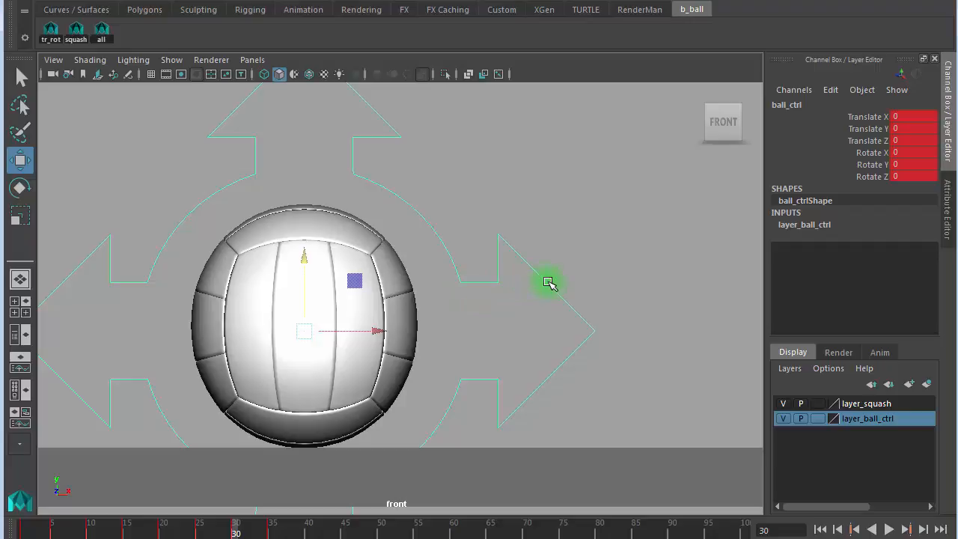
# - Flip between the frame 25 and 30 keys, then play back the bounce
pyautogui.press(',')
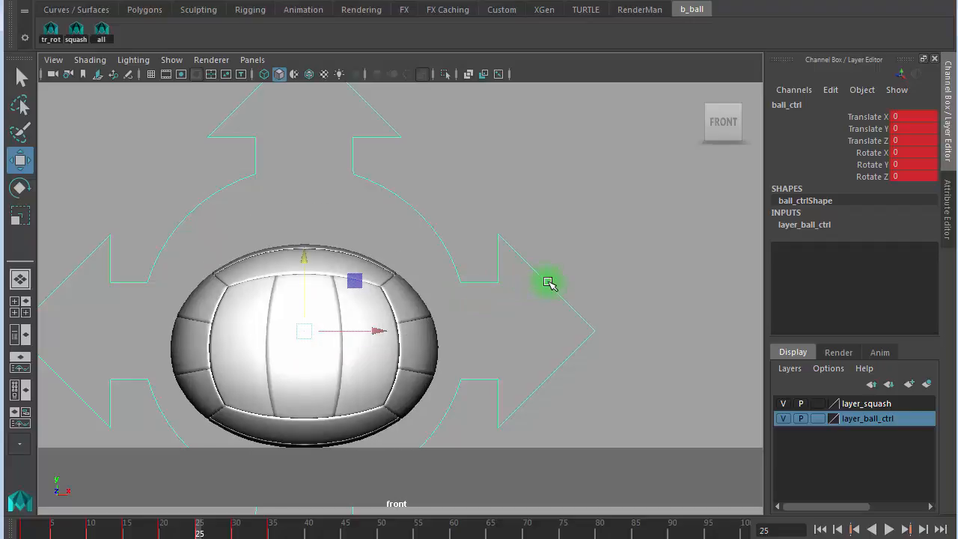
pyautogui.press('.')
pyautogui.press(',')
pyautogui.press('.')
pyautogui.press('.')
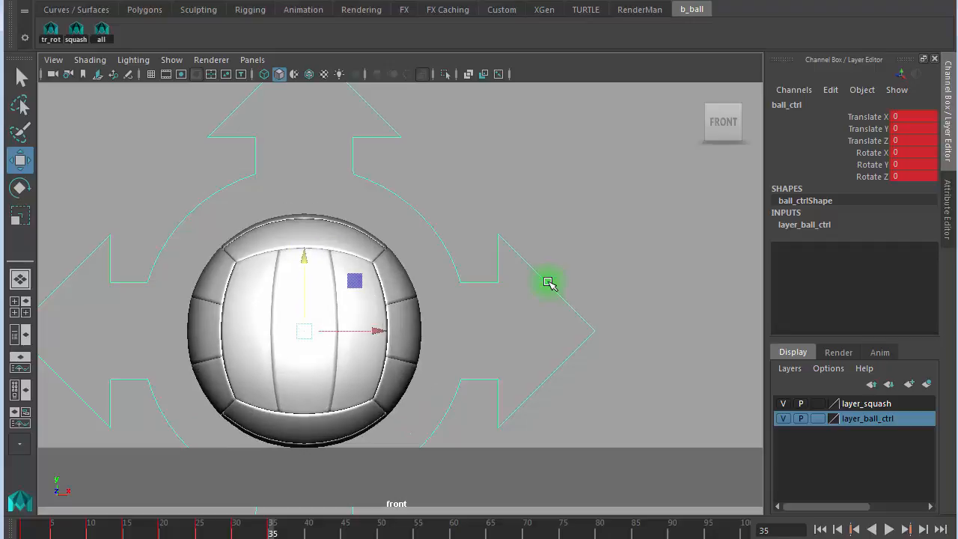
pyautogui.hotkey('alt', 'v')
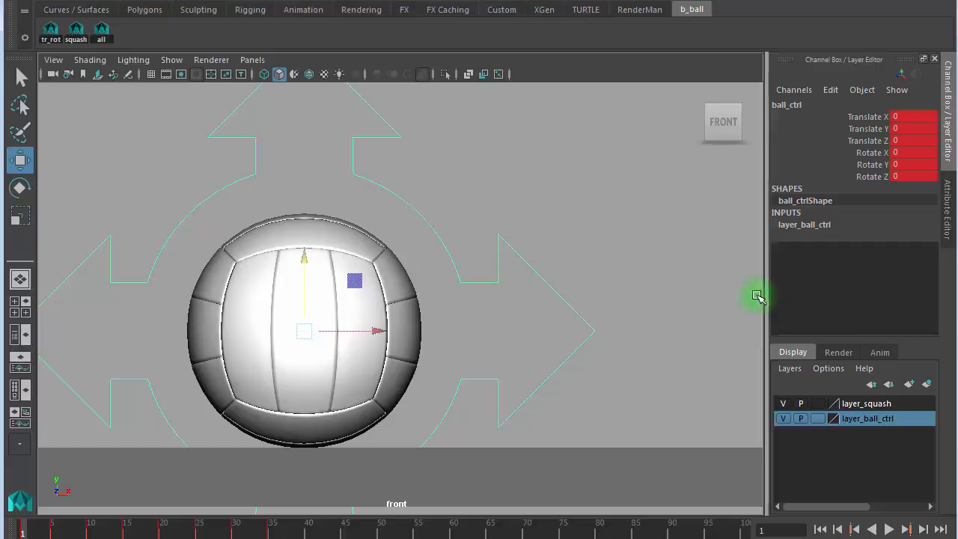
# - Zoom and pan the front view out to frame the whole bounce
pyautogui.keyDown('alt'); pyautogui.moveTo(566, 299); pyautogui.dragTo(447, 317, button='right'); pyautogui.keyUp('alt')
pyautogui.keyDown('alt'); pyautogui.moveTo(521, 328); pyautogui.dragTo(491, 327, button='right'); pyautogui.keyUp('alt')
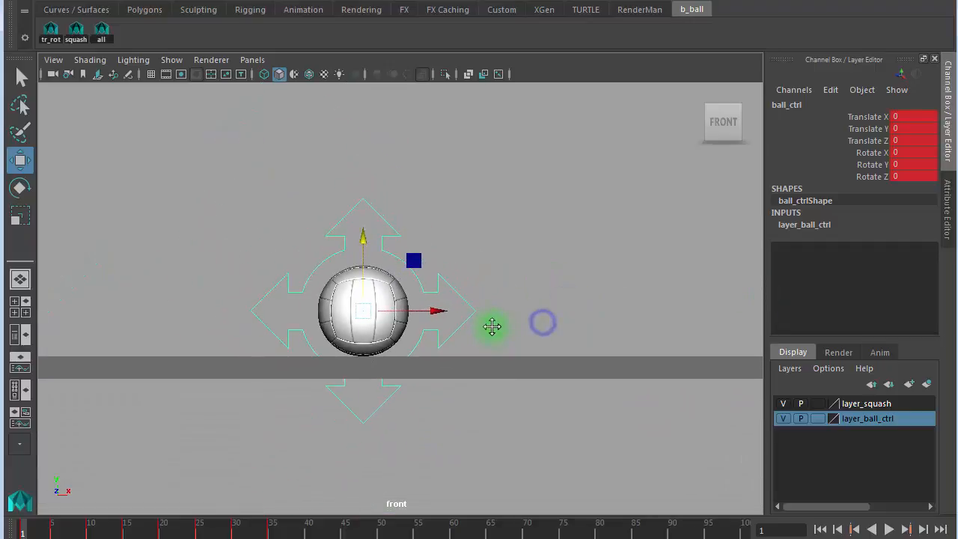
pyautogui.keyDown('alt'); pyautogui.moveTo(491, 327); pyautogui.dragTo(483, 410, button='middle'); pyautogui.keyUp('alt')
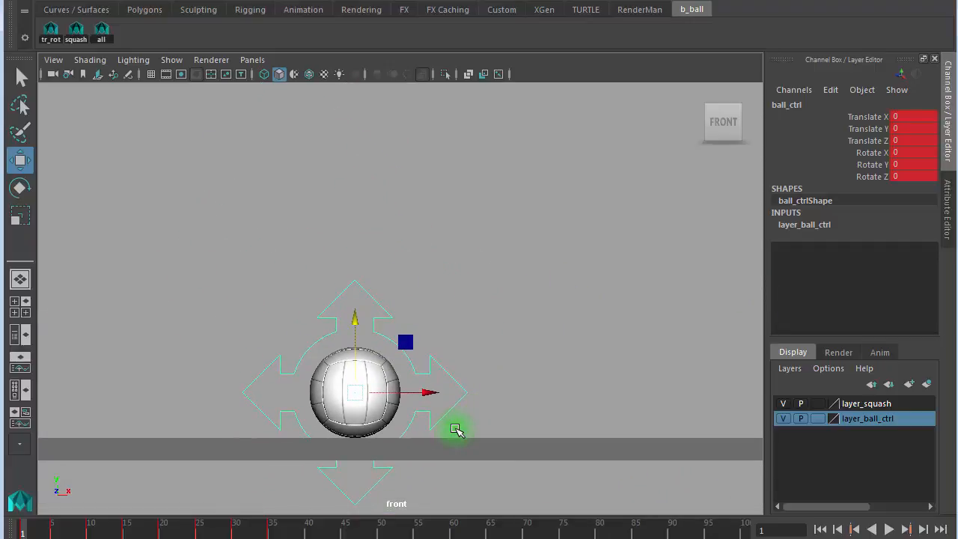
pyautogui.press('.')
pyautogui.press('.')
pyautogui.press('.')
pyautogui.keyDown('alt'); pyautogui.moveTo(578, 325); pyautogui.dragTo(315, 318, button='right'); pyautogui.keyUp('alt')
pyautogui.keyDown('alt'); pyautogui.moveTo(397, 291); pyautogui.dragTo(394, 390, button='middle'); pyautogui.keyUp('alt')
pyautogui.keyDown('alt'); pyautogui.moveTo(382, 380); pyautogui.dragTo(547, 350, button='right'); pyautogui.keyUp('alt')
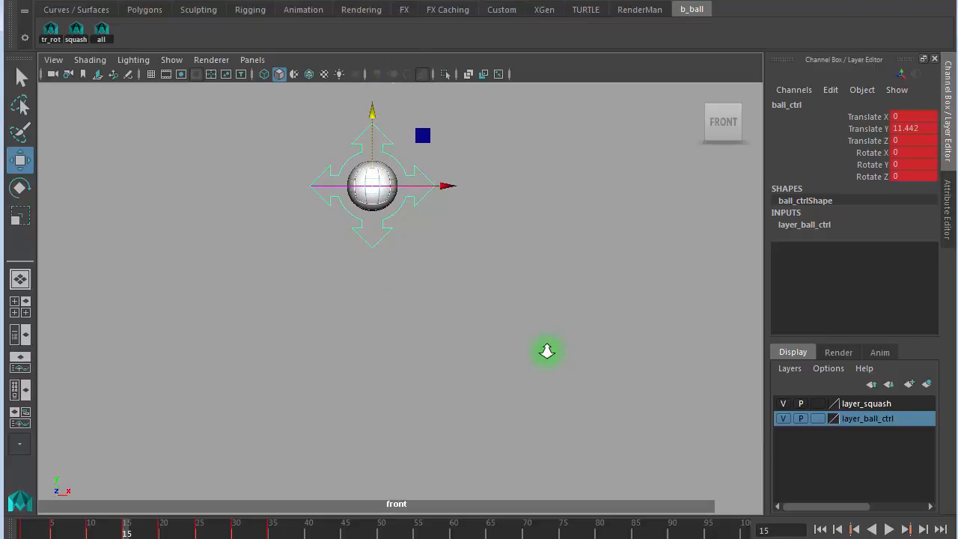
pyautogui.keyDown('alt'); pyautogui.moveTo(547, 350); pyautogui.dragTo(578, 318, button='middle'); pyautogui.keyUp('alt')
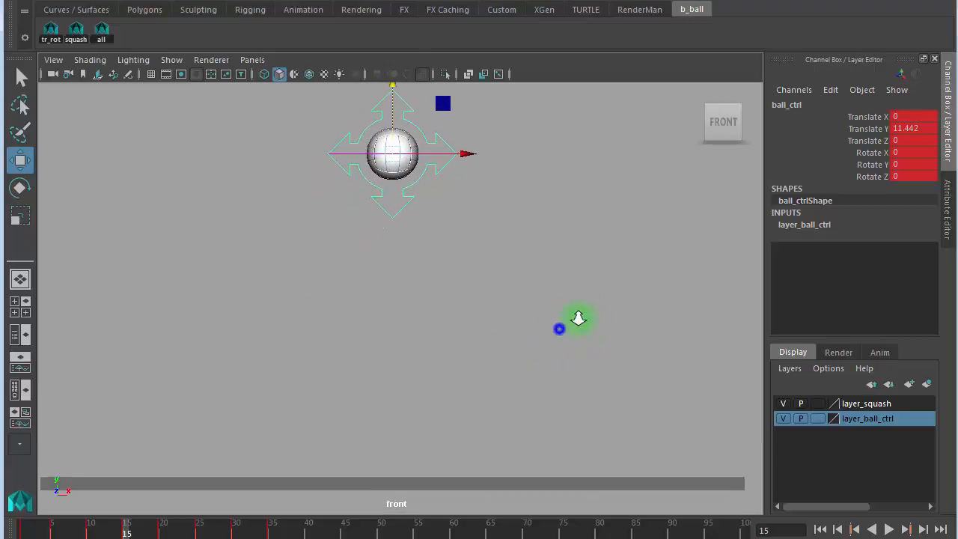
pyautogui.keyDown('alt'); pyautogui.moveTo(579, 318); pyautogui.dragTo(630, 299, button='right'); pyautogui.keyUp('alt')
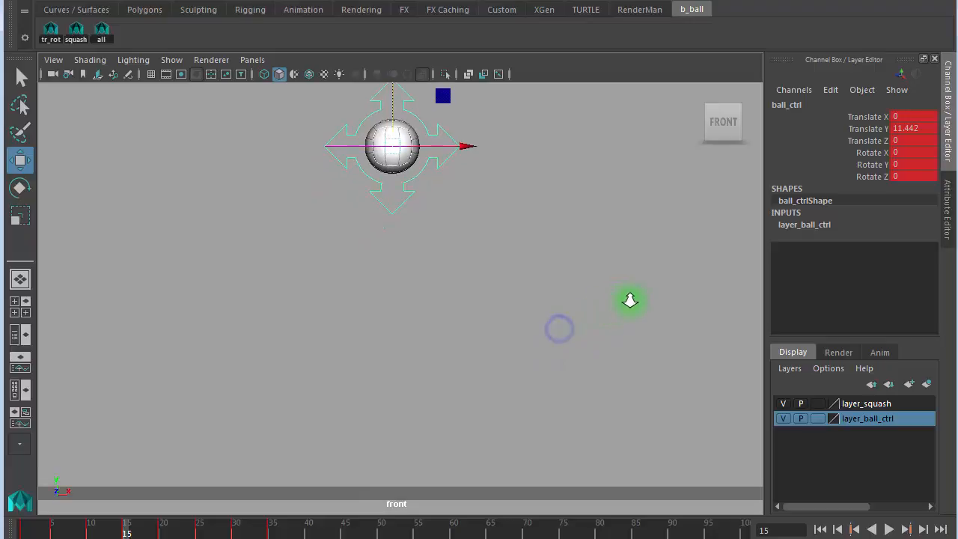
# - Step through the keyframes from frame 5 to 35, then bring up the bouncing-ball reference image
pyautogui.click(50, 536)
pyautogui.press(',')
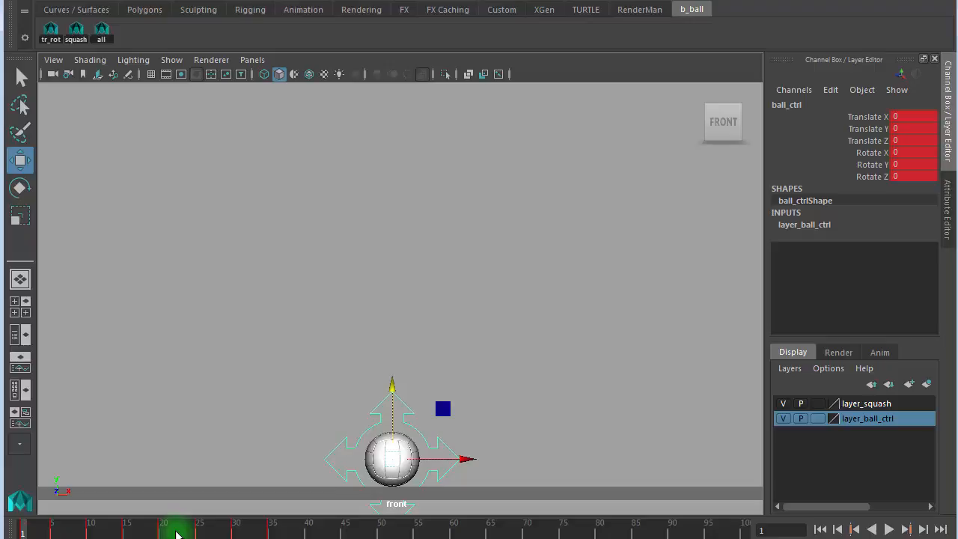
pyautogui.press('.')
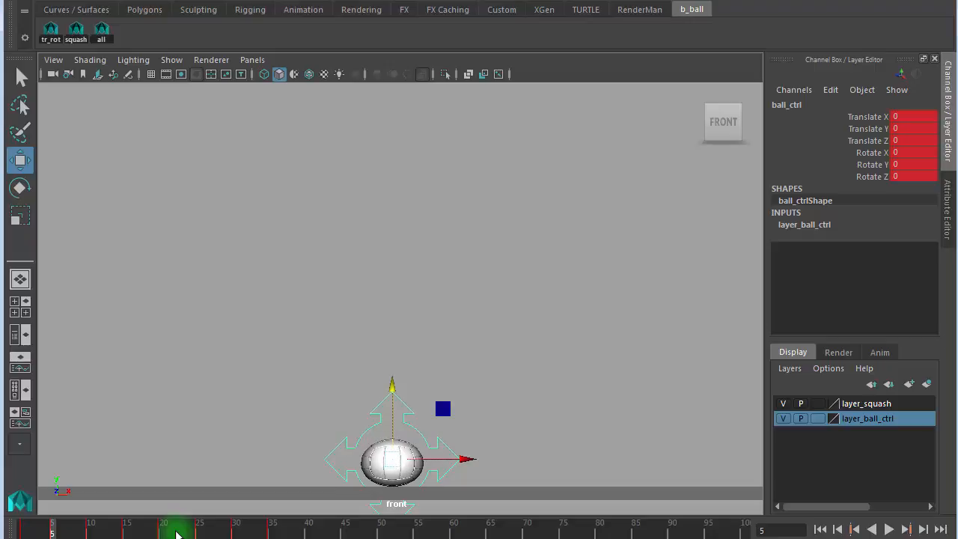
pyautogui.press('.')
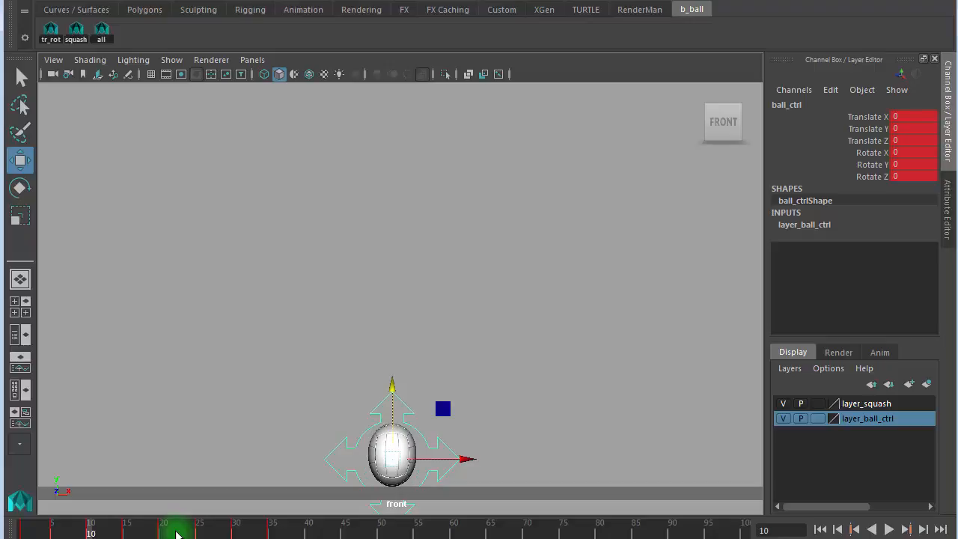
pyautogui.press('.')
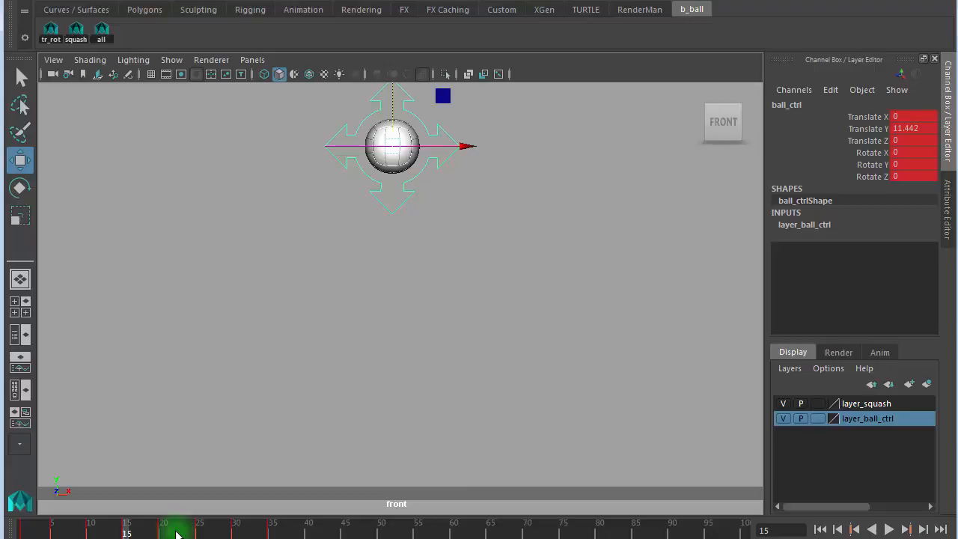
pyautogui.press('.')
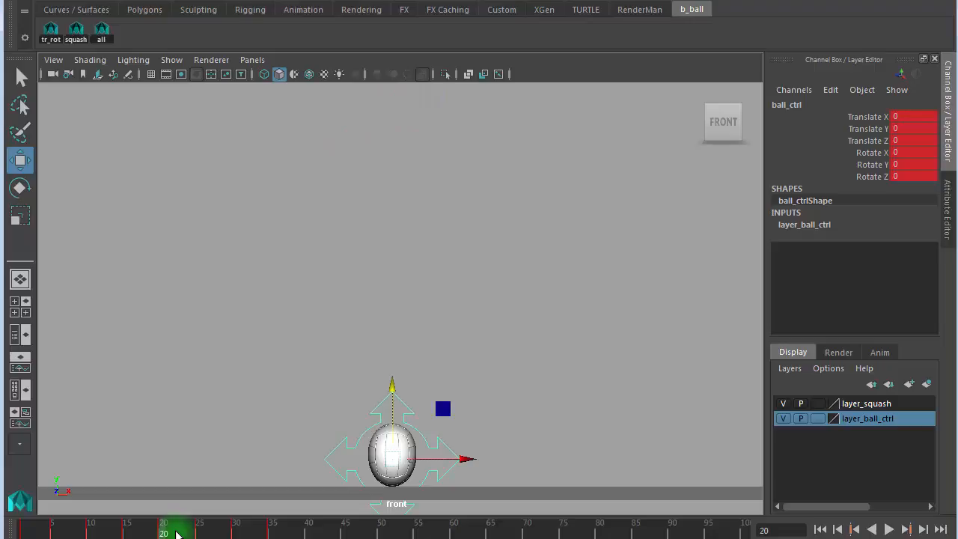
pyautogui.press('.')
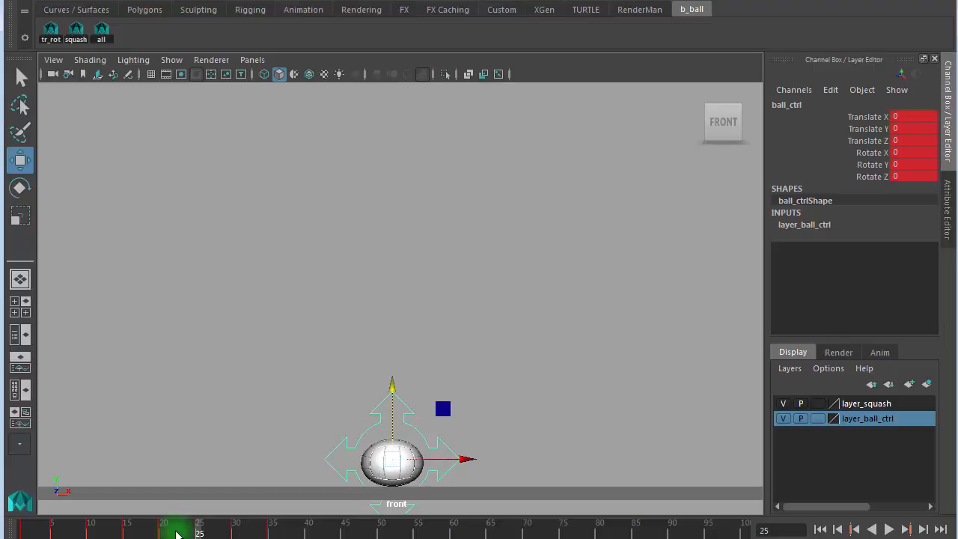
pyautogui.press('.')
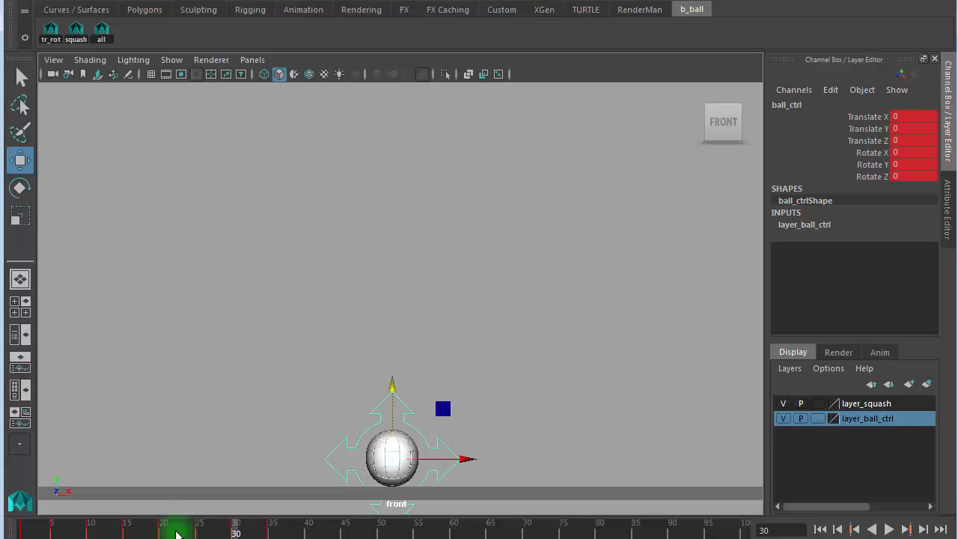
pyautogui.press('.')
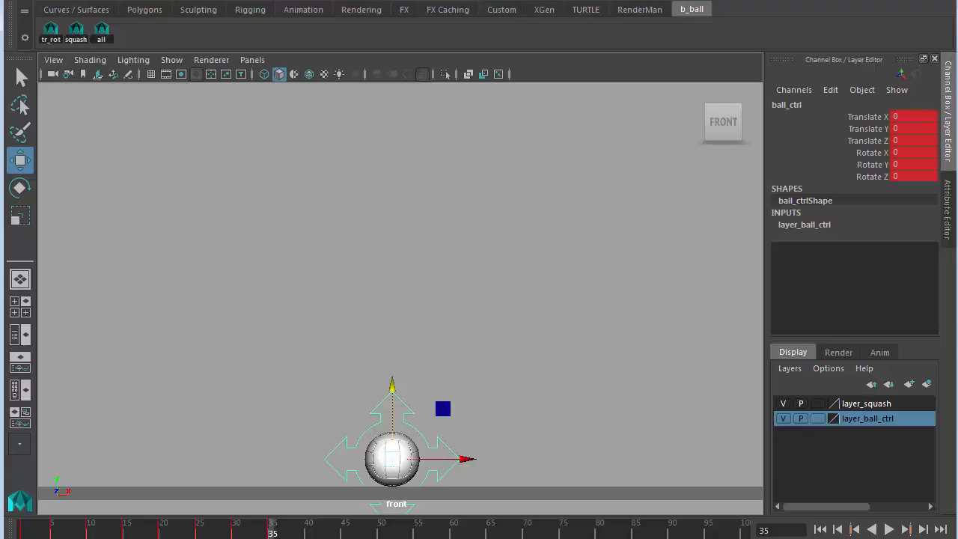
pyautogui.hotkey('alt', 'Tab')
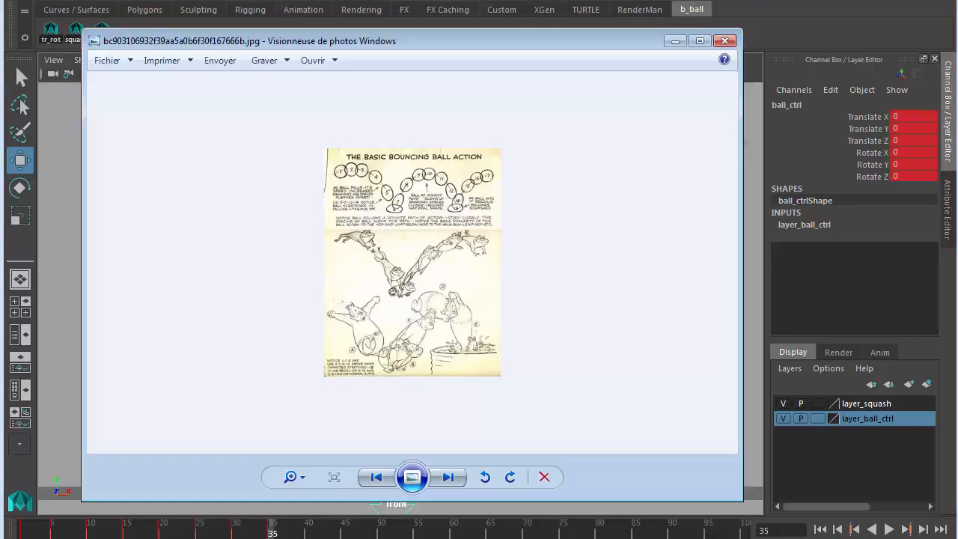
# - Browse to the stick-figure jump sequence sheet and nudge the viewer window up
pyautogui.click(374, 477)
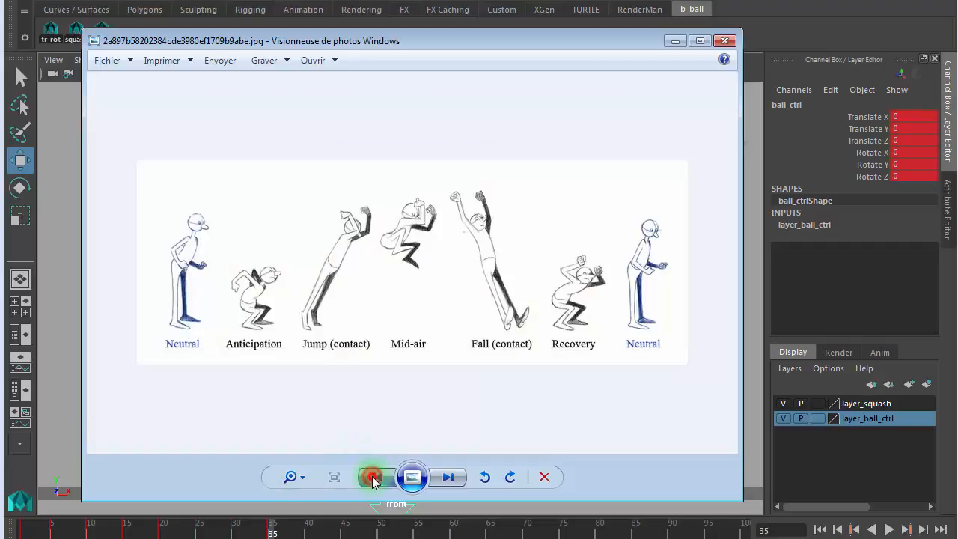
pyautogui.click(374, 476)
pyautogui.click(446, 476)
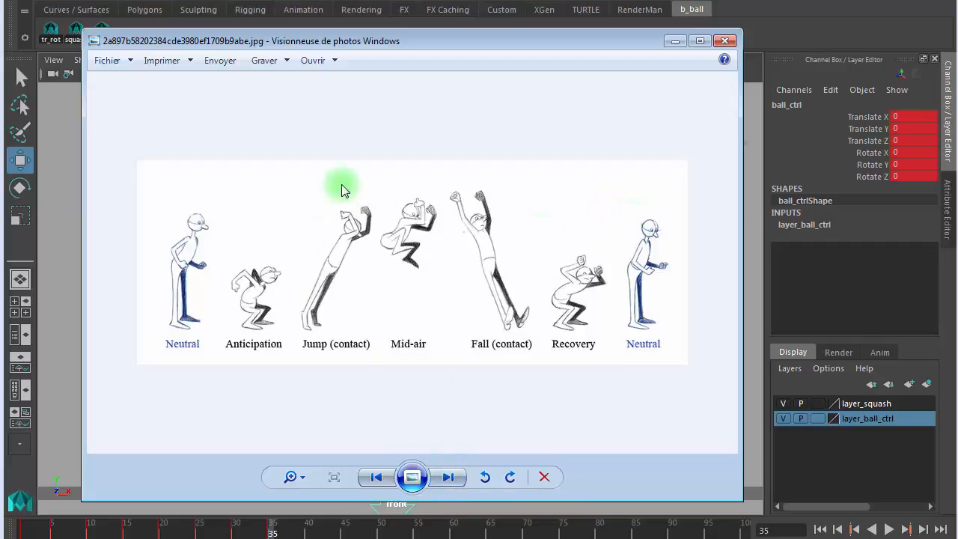
pyautogui.moveTo(208, 47); pyautogui.dragTo(210, 35)
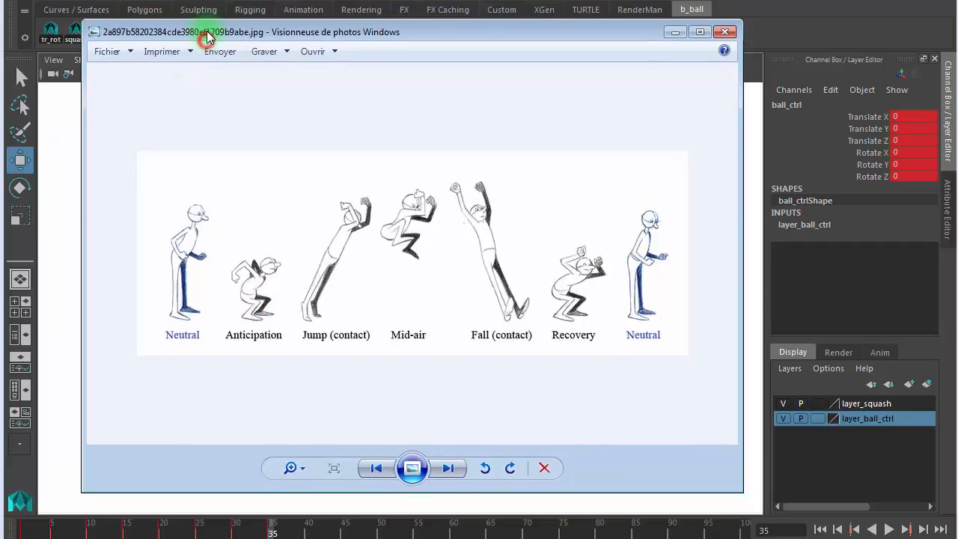
# - Browse the reference images back and forth, landing on strech-and-squash_leap.png
pyautogui.click(447, 466)
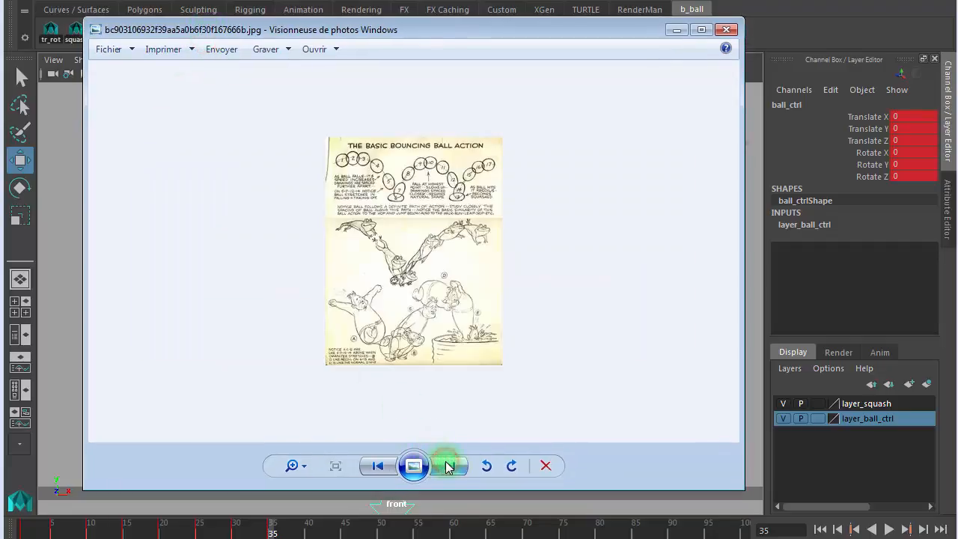
pyautogui.click(447, 465)
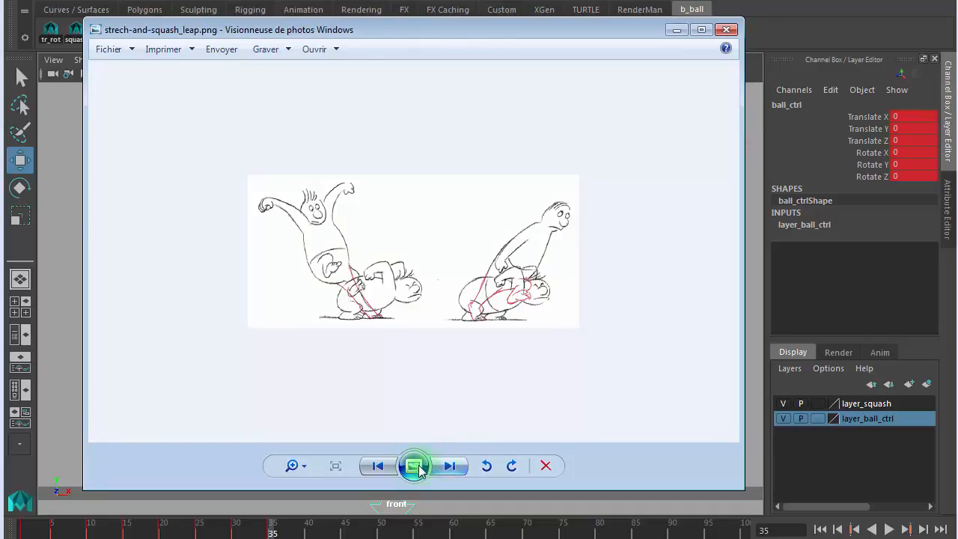
pyautogui.click(378, 466)
pyautogui.click(379, 466)
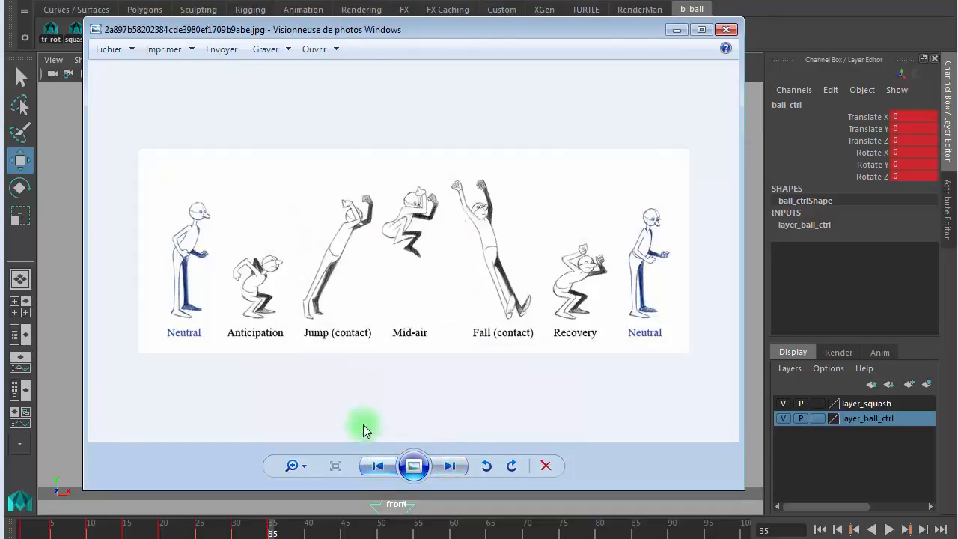
pyautogui.click(447, 465)
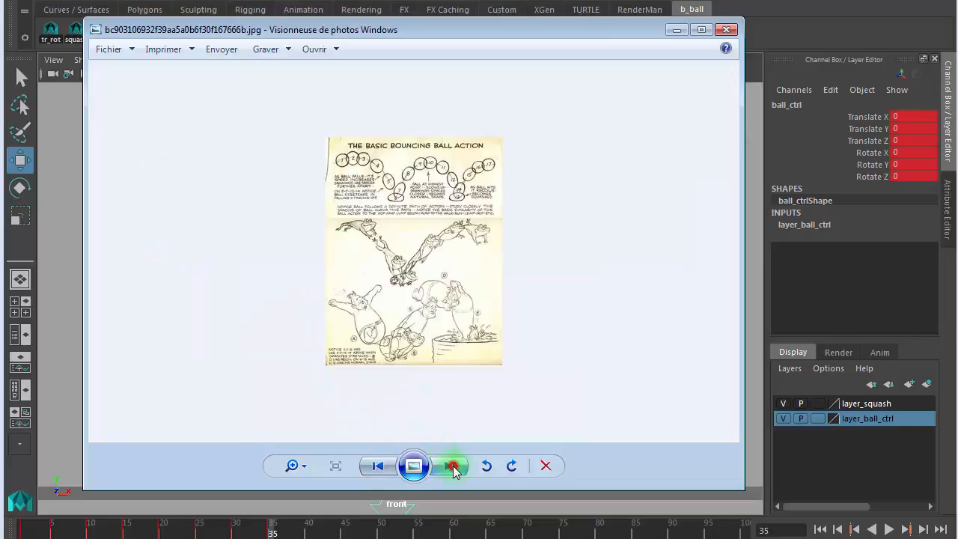
pyautogui.click(447, 465)
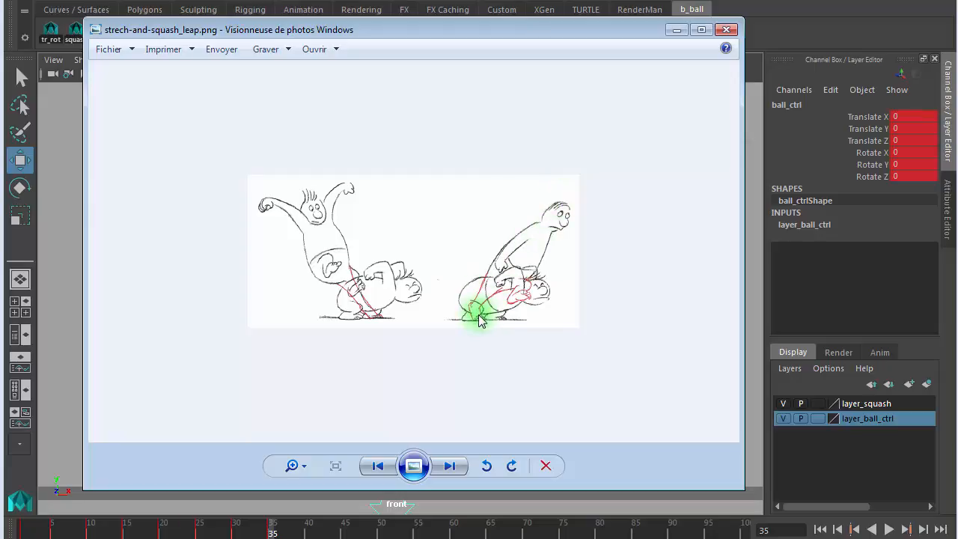
# - Advance to the blue rendered image of a figure crouching, leaping and landing
pyautogui.click(449, 466)
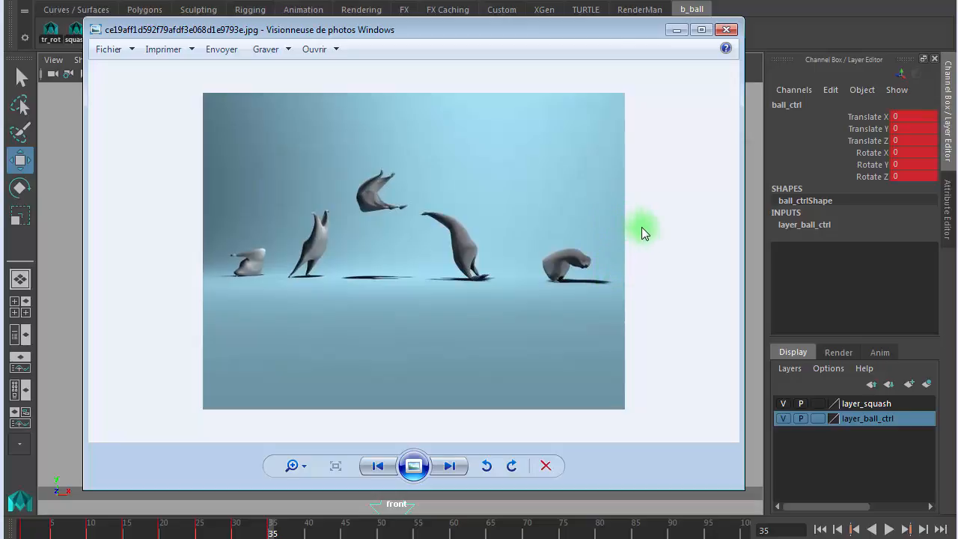
# - Cycle past the jump sheet back to 'The Basic Bouncing Ball Action' image
pyautogui.click(454, 466)
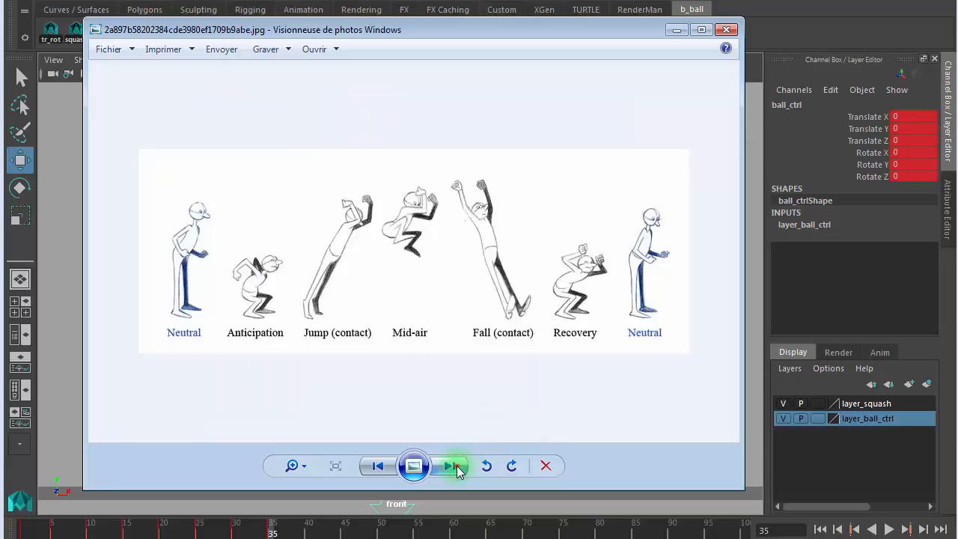
pyautogui.click(457, 466)
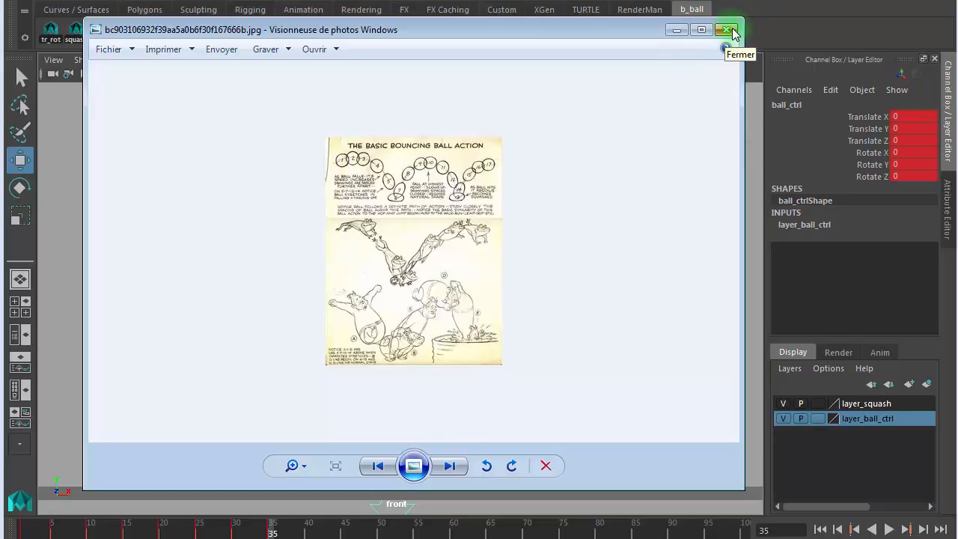
# - Close Photo Viewer and reselect the ball controller
pyautogui.click(677, 31)
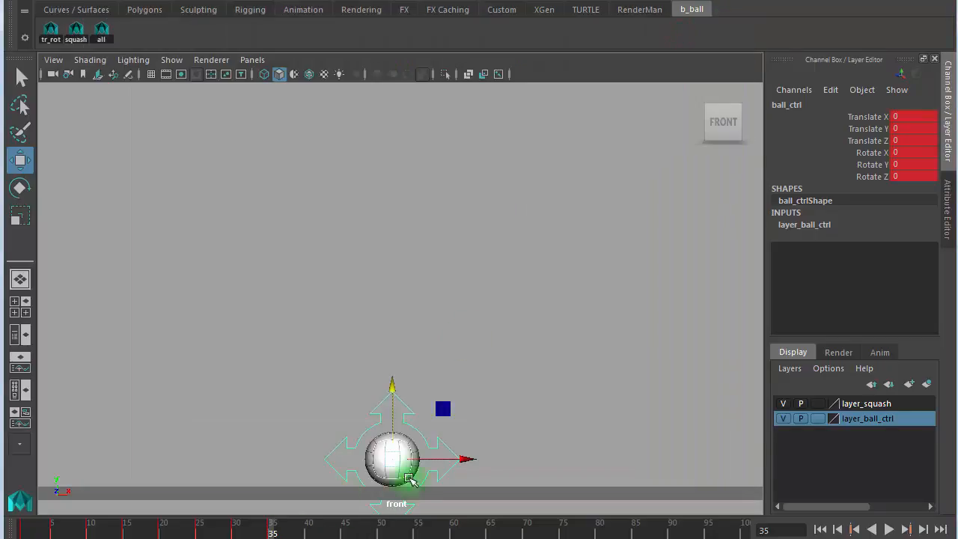
pyautogui.click(459, 391)
pyautogui.moveTo(427, 382); pyautogui.dragTo(396, 401)
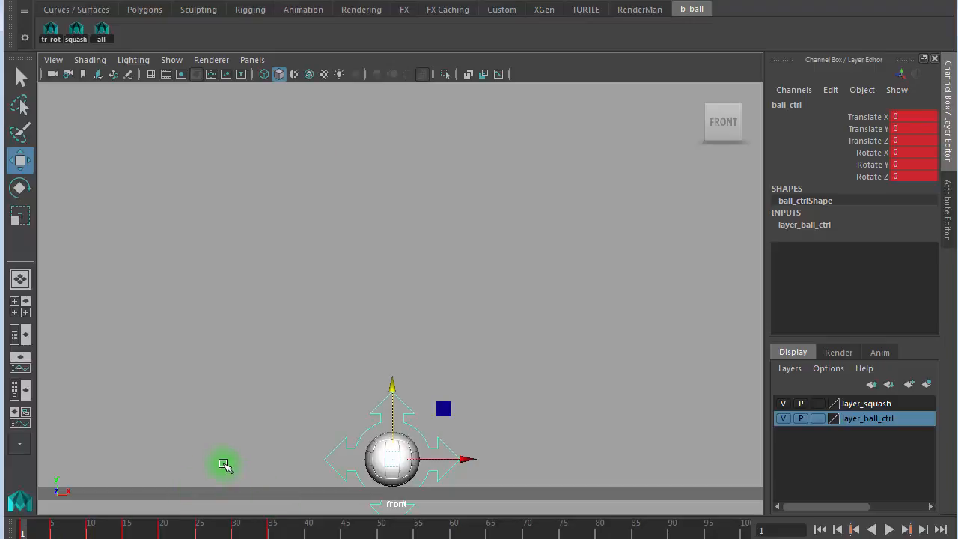
# - Step through the keys at frames 5, 10, 20, 25 and 35 to review the bounce
pyautogui.press('.')
pyautogui.press('.')
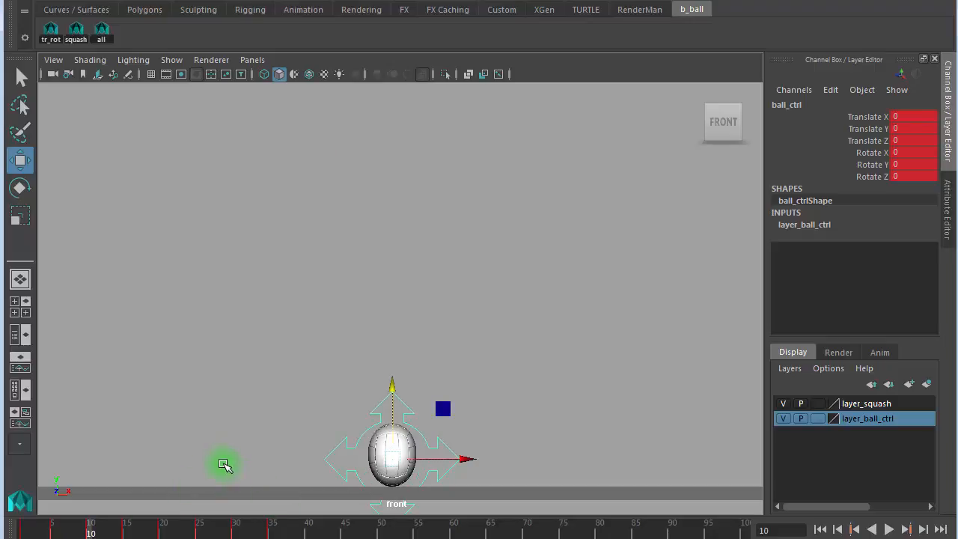
pyautogui.press('.')
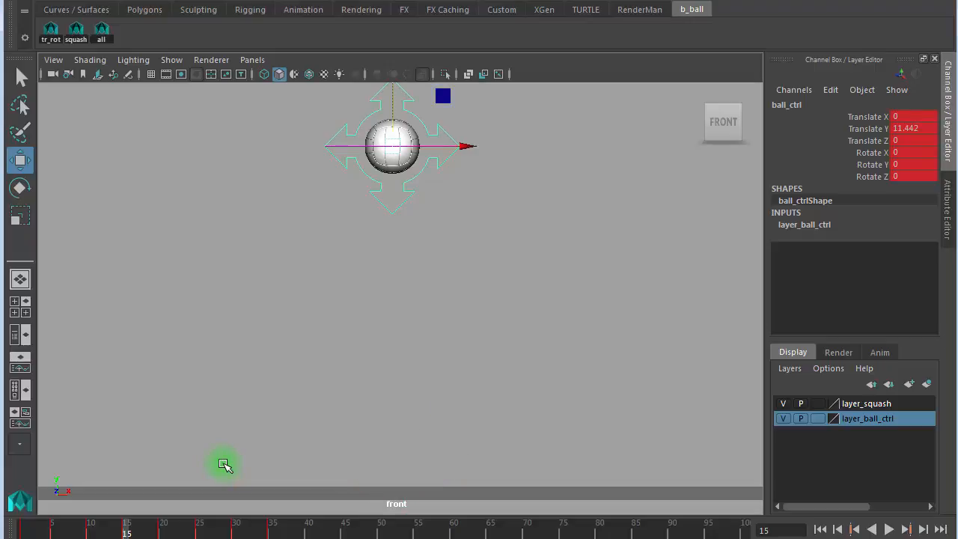
pyautogui.press('.')
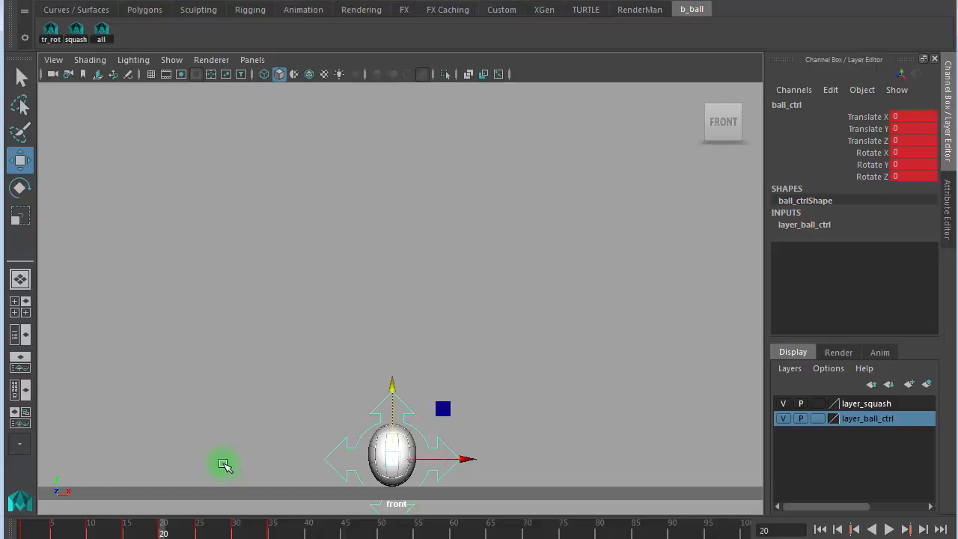
pyautogui.press('.')
pyautogui.press('.')
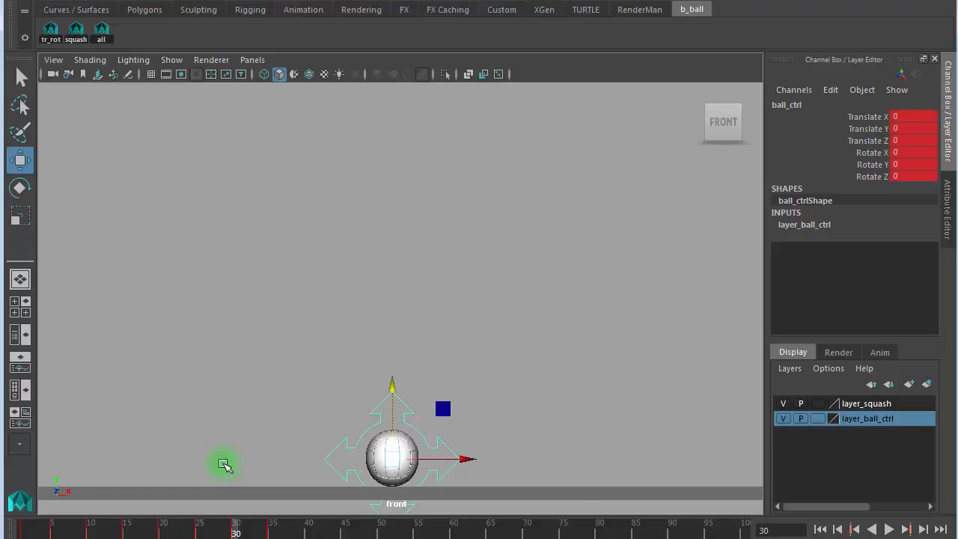
pyautogui.press('.')
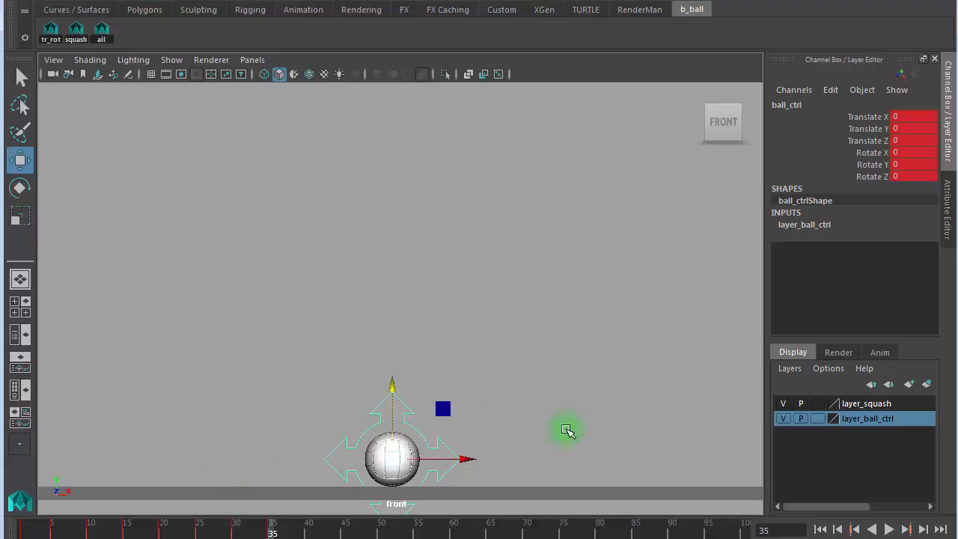